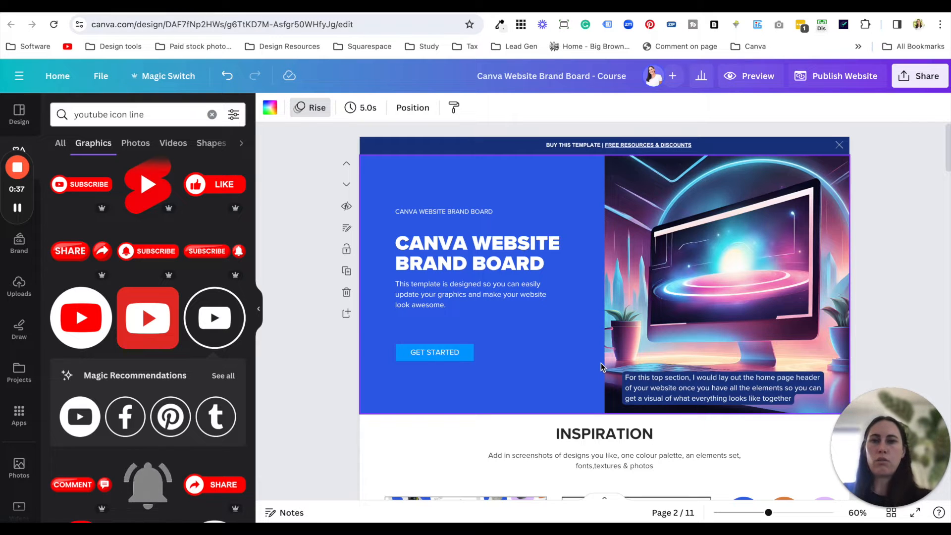
- Switch to the affiliate funnel page, examine its banner and header layout, and return to the Canva brand board's header section
left_click(341, 402)
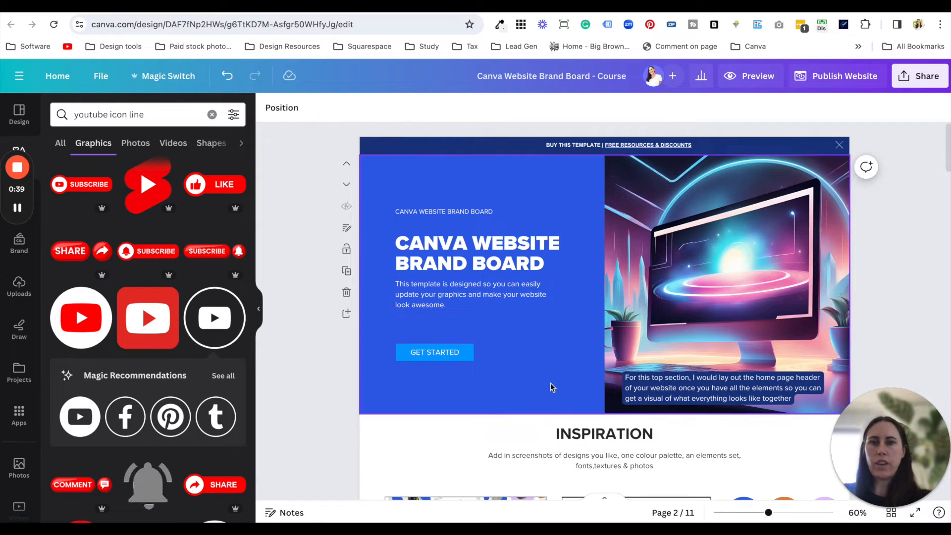
left_click(313, 15)
scroll(389, 207, "up", 10)
scroll(389, 207, "up", 15)
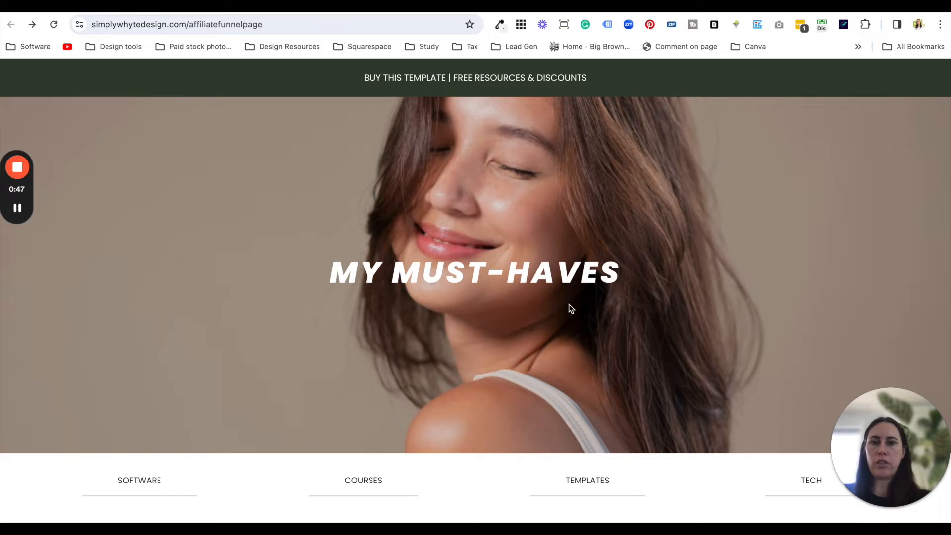
scroll(570, 308, "down", 1)
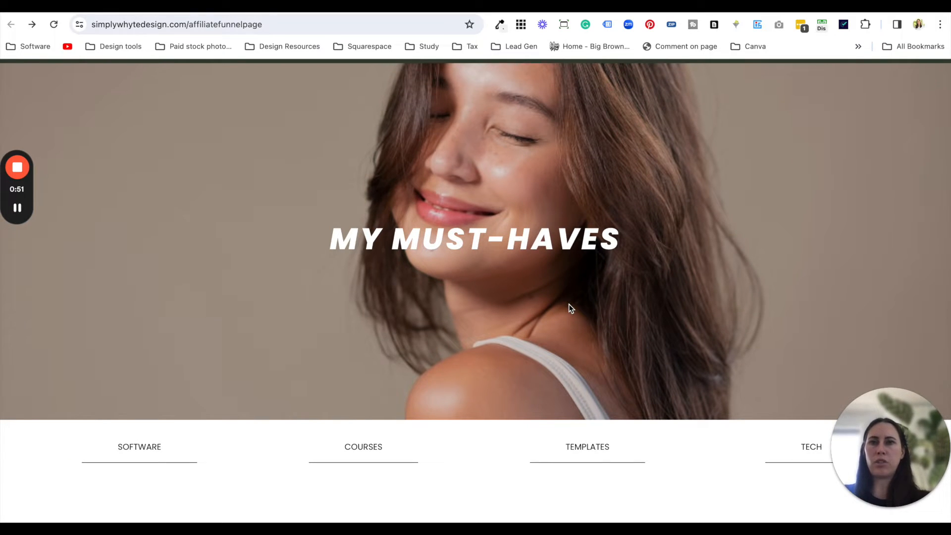
scroll(569, 309, "down", 1)
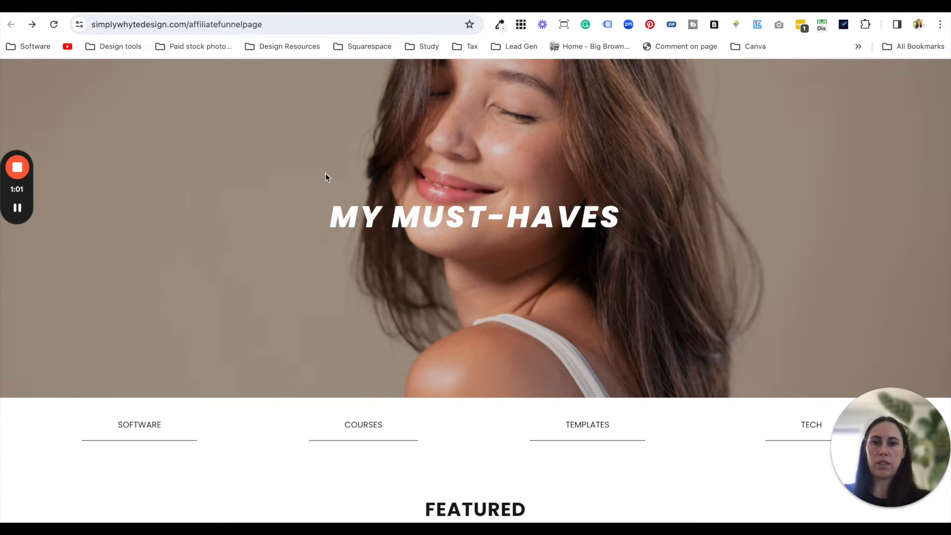
left_click(240, 10)
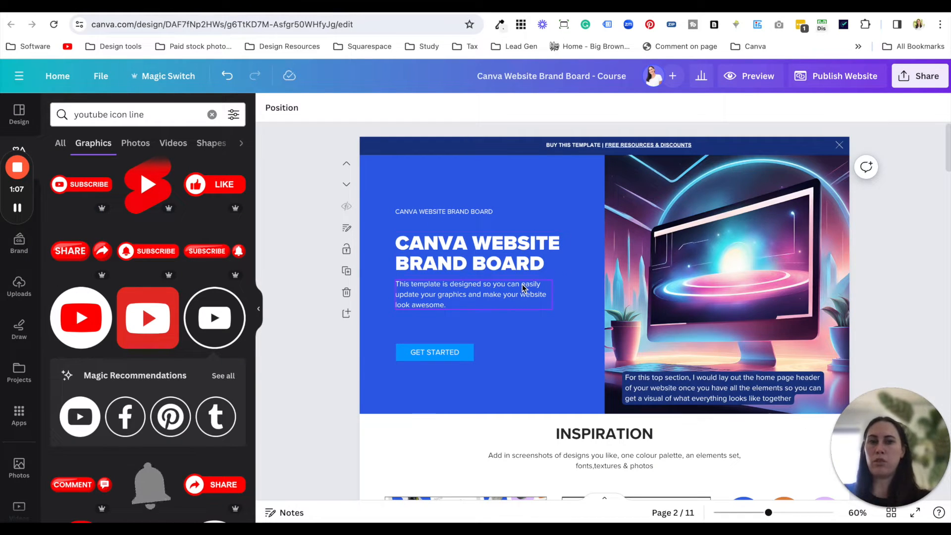
left_click(317, 287)
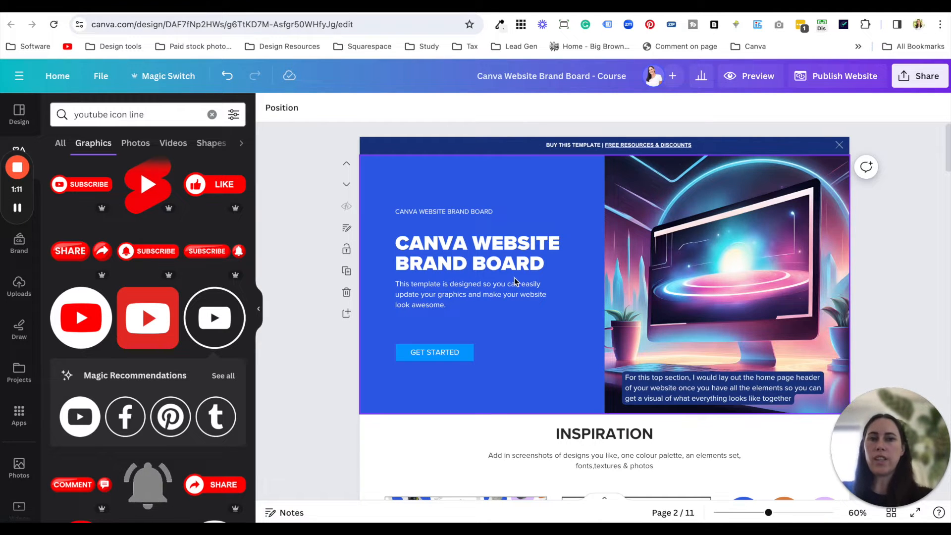
scroll(540, 342, "down", 1)
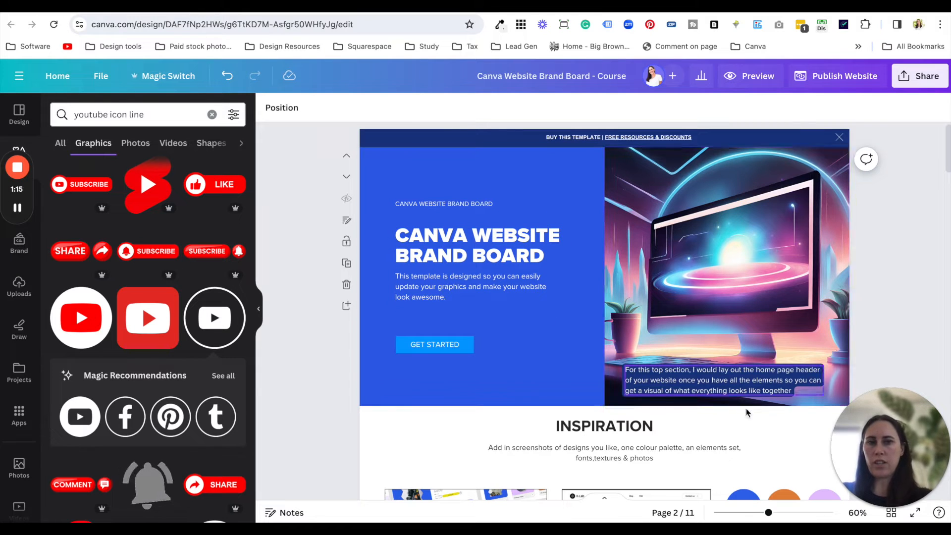
- Compare the brand board's hero heading with the "MY MUST-HAVES" title on the affiliate funnel page
left_click(478, 255)
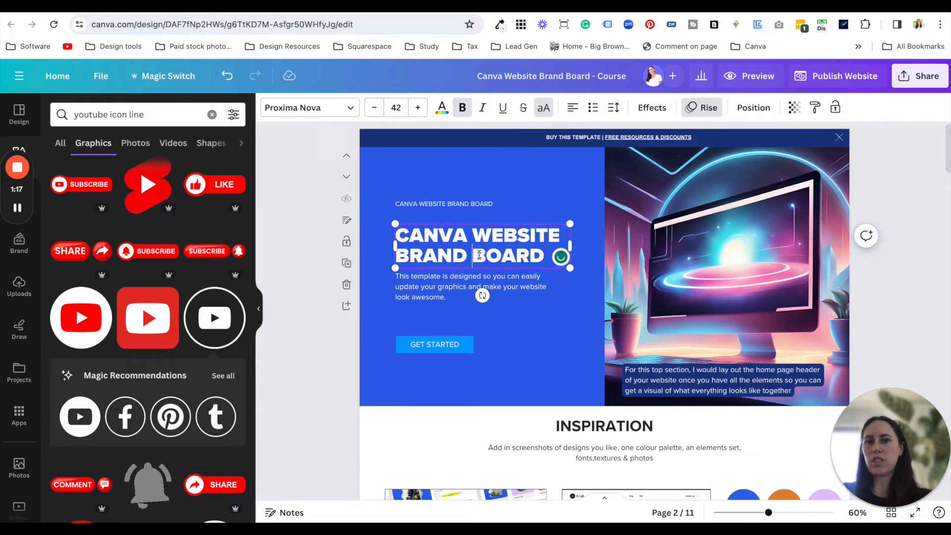
left_click(496, 254)
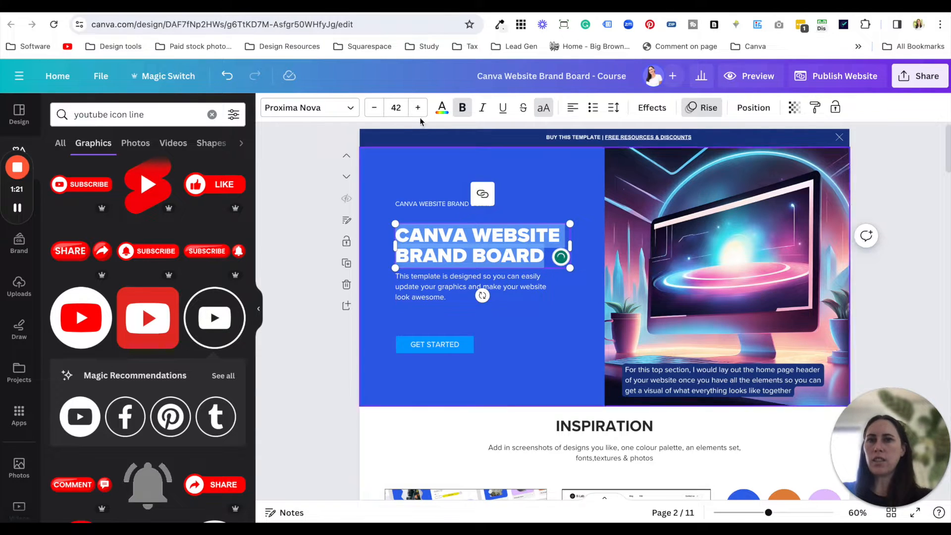
left_click(323, 7)
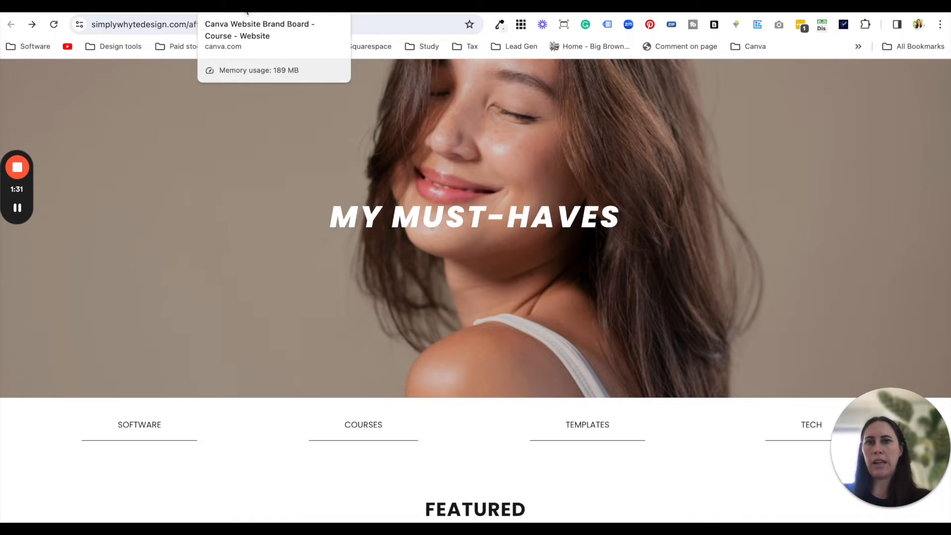
scroll(365, 249, "up", 2)
left_click_drag(337, 260, 649, 292)
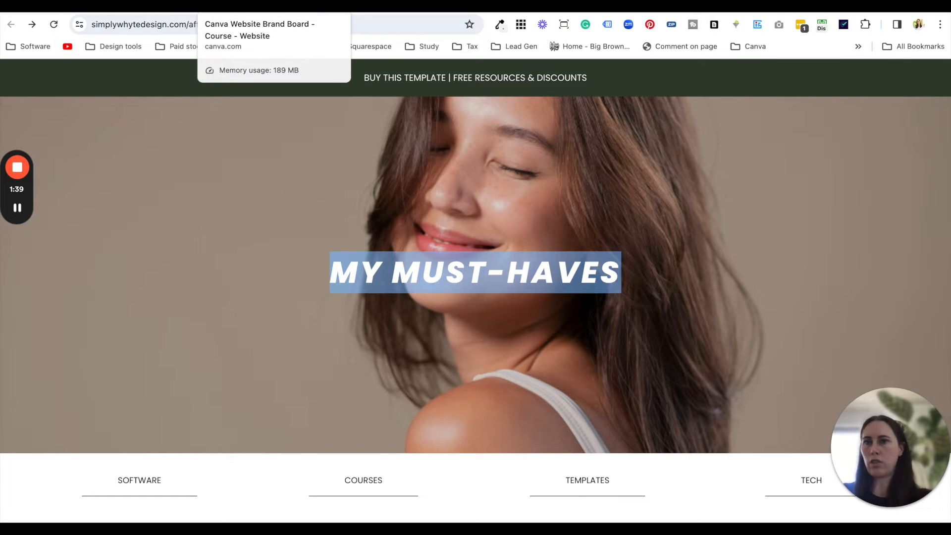
left_click(243, 5)
- Replace the hero heading text with "EVERYTHING YOU NEED TO MAKE MONEY ONLINE WITH SYSTEME.IO"
left_click(520, 254)
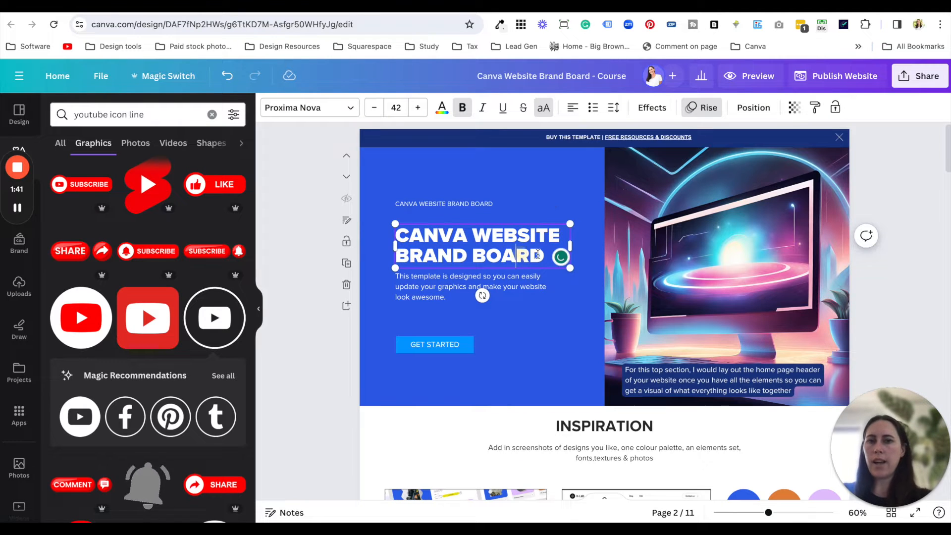
left_click_drag(542, 257, 396, 230)
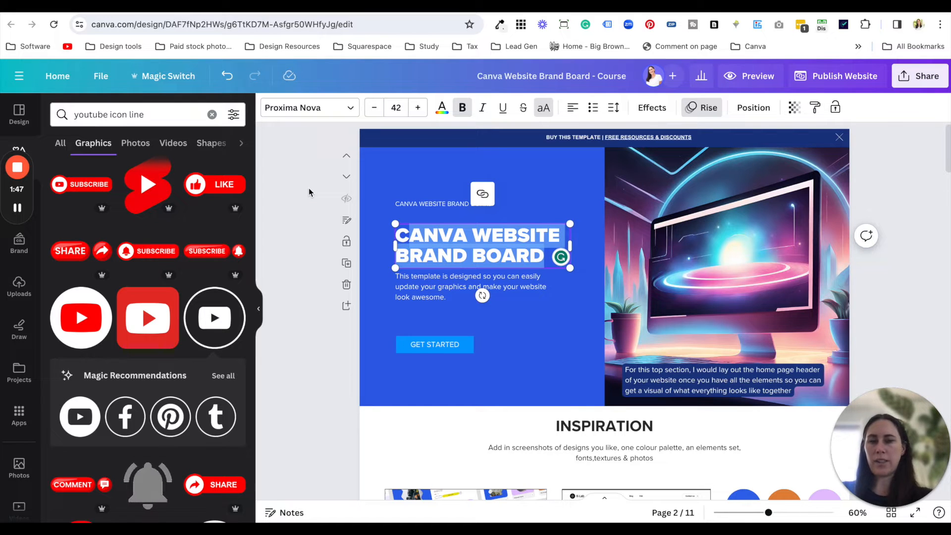
left_click(449, 238)
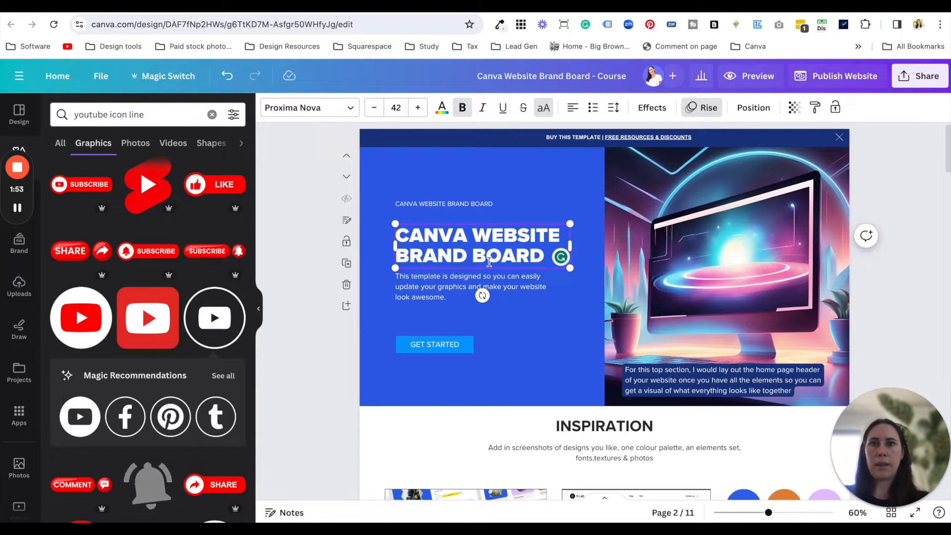
key("ctrl+a")
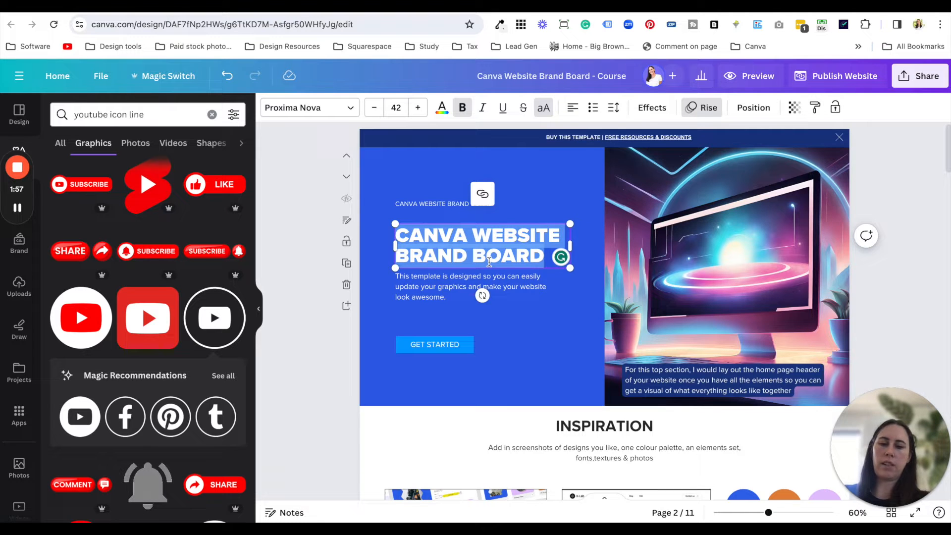
scroll(530, 283, "down", 2)
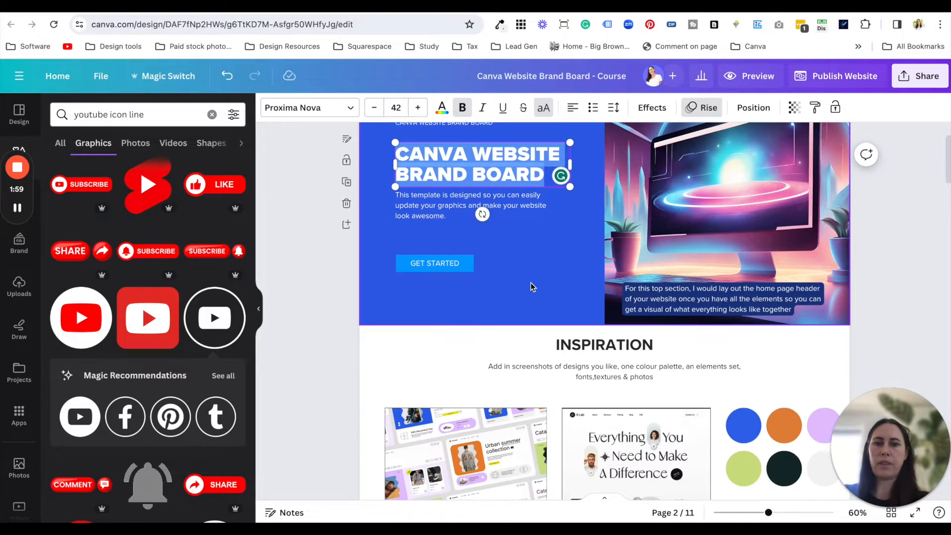
type("EVERYTHING Y")
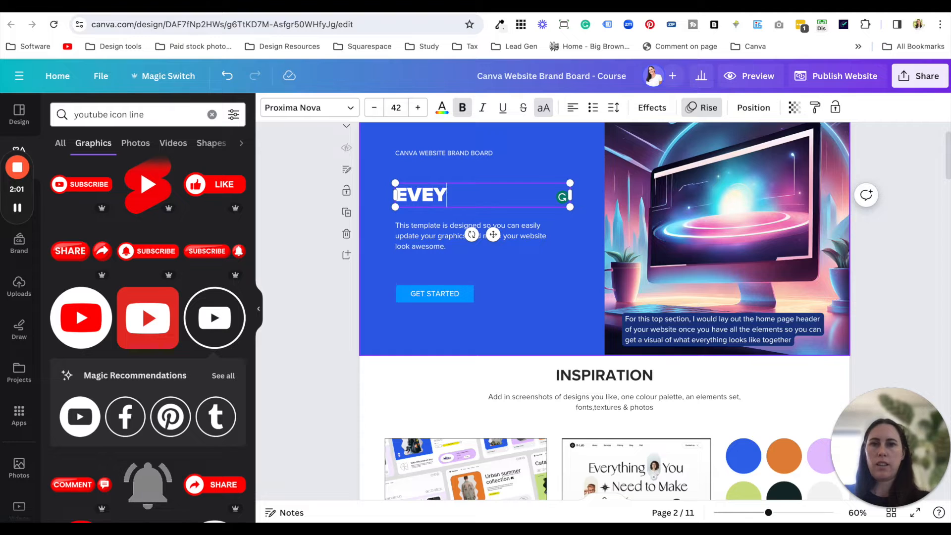
type("OU NEE")
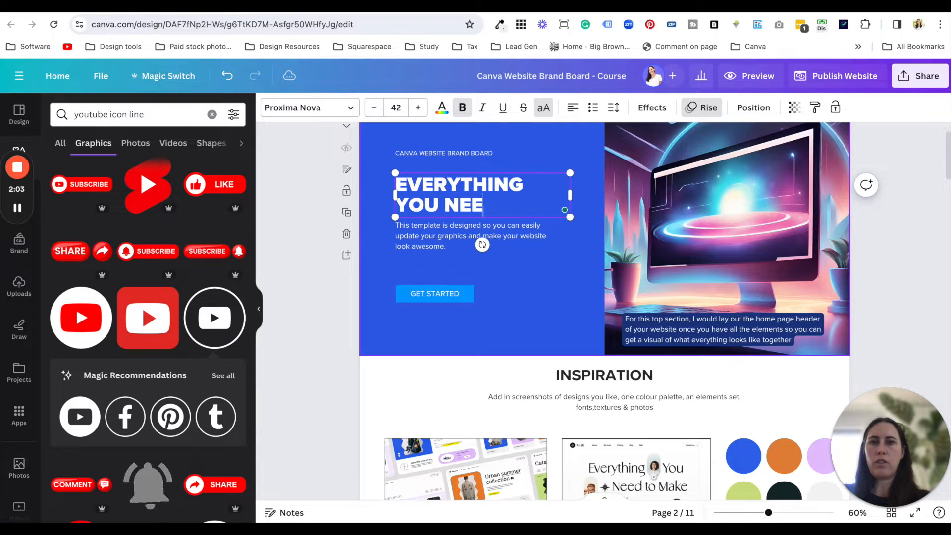
type("D TO MAKE MONEY WIT")
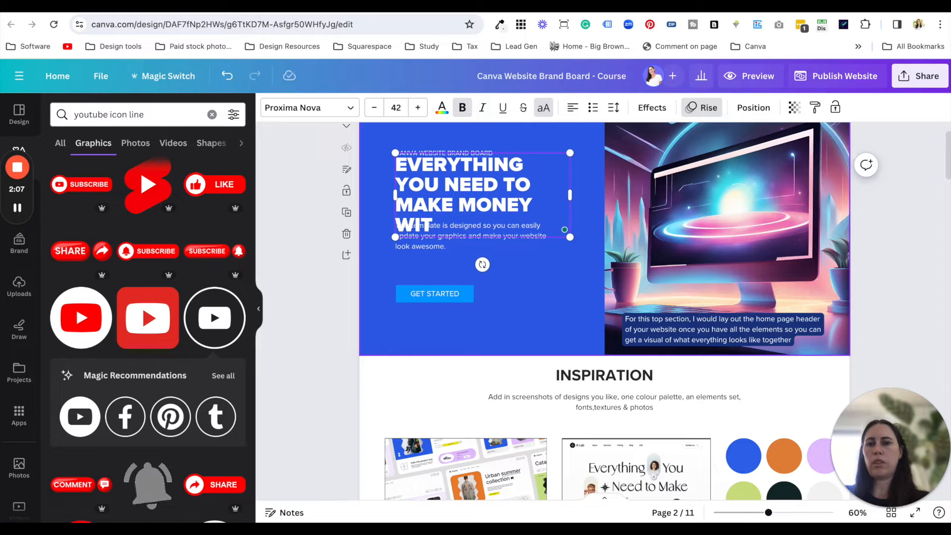
type("H SYSTEME.IO")
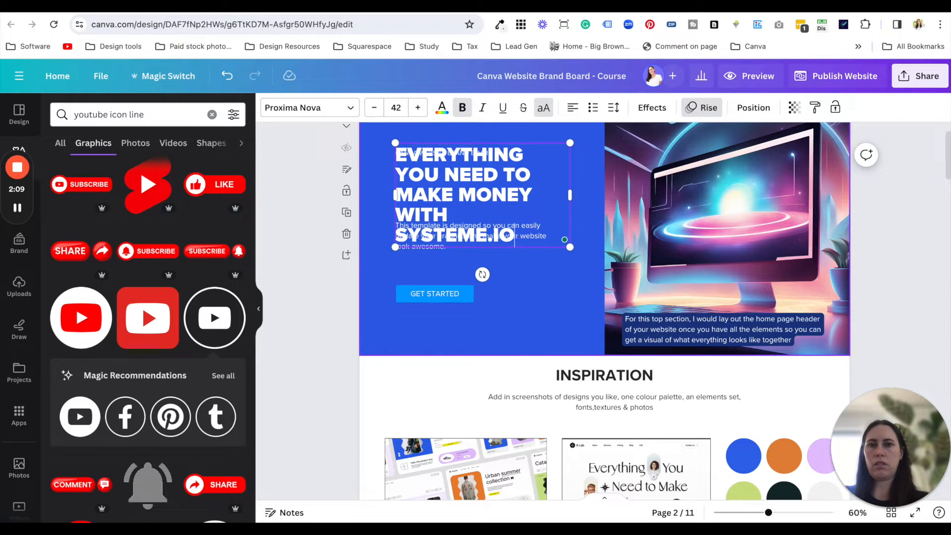
left_click(529, 198)
type("ONLINE")
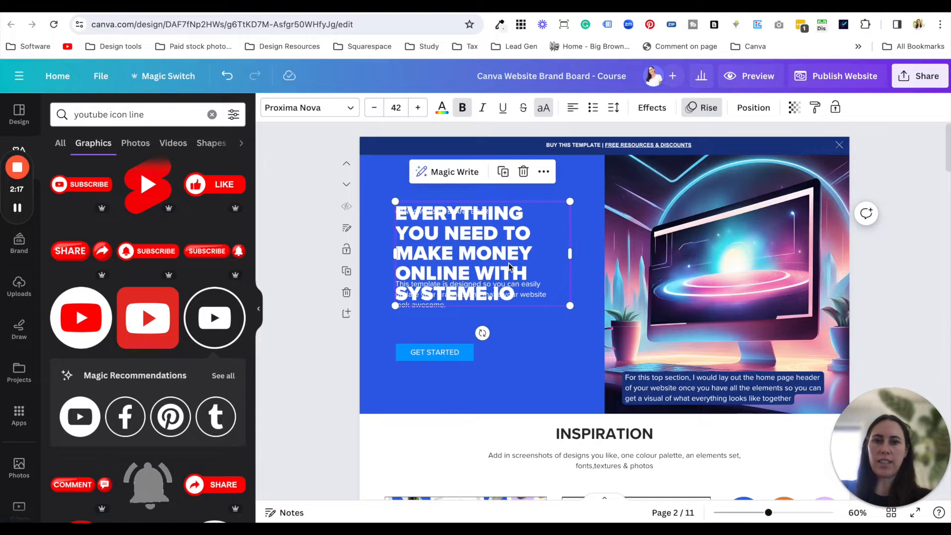
- Centre-align the hero heading and make room for it by moving the description and GET STARTED button down and the small title up
left_click(573, 107)
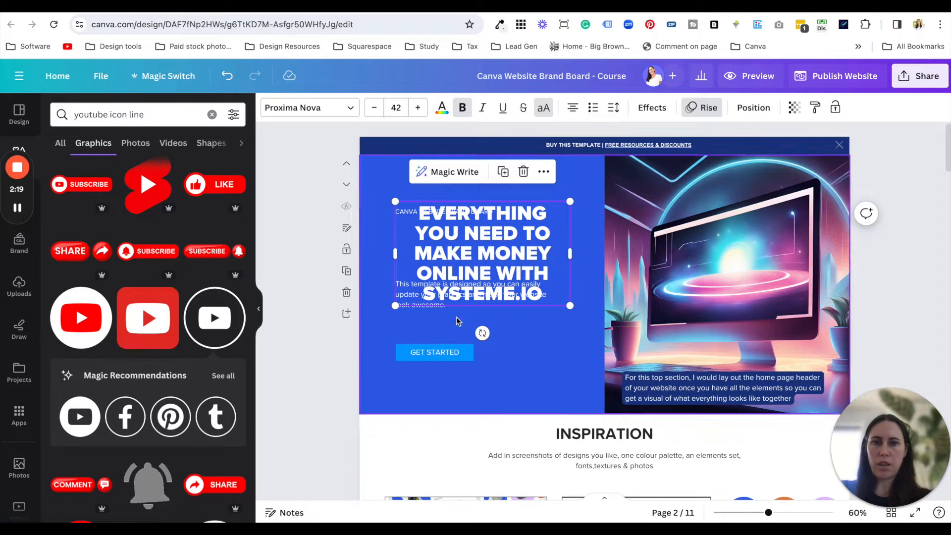
left_click(373, 323)
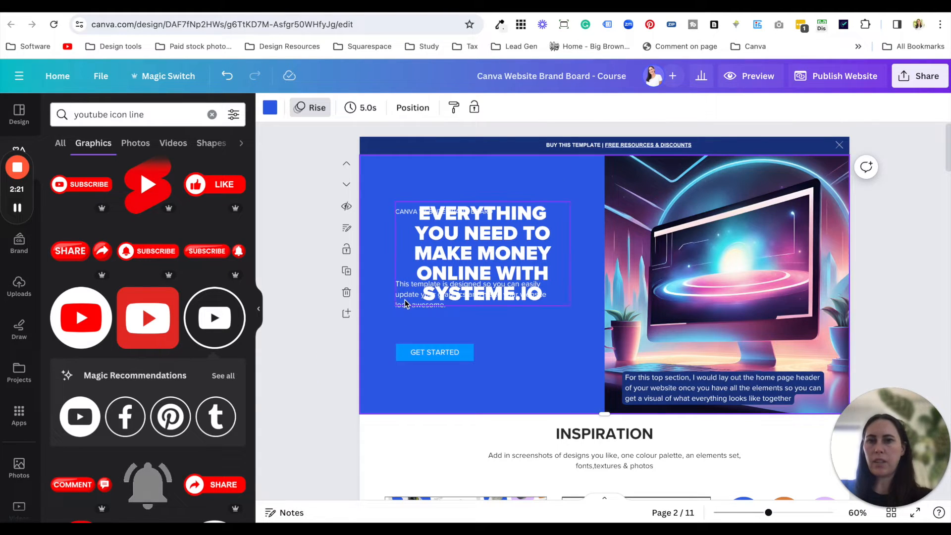
mouse_move(412, 308)
left_mouse_down()
mouse_move(476, 308)
mouse_move(416, 300)
mouse_move(416, 322)
left_mouse_up()
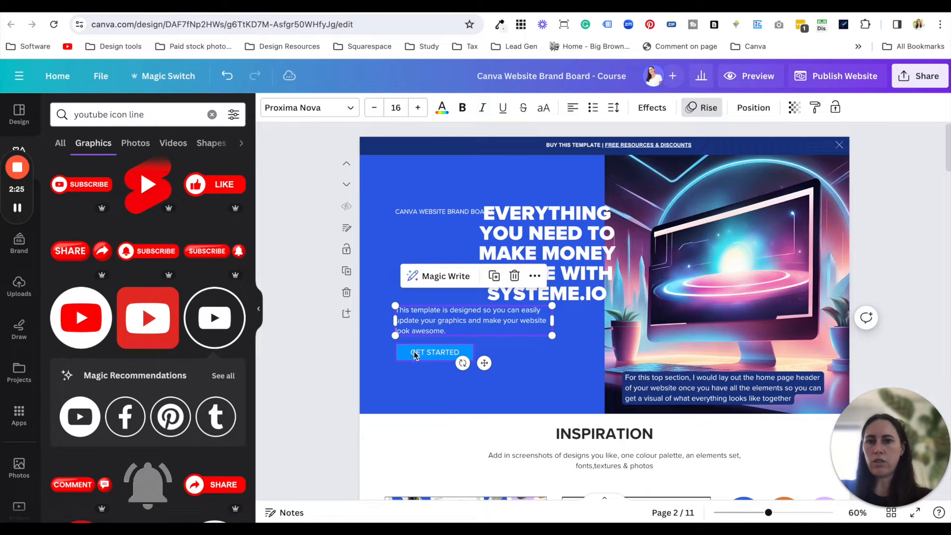
left_click(419, 367, "shift")
left_click_drag(415, 320, 425, 360)
left_click_drag(438, 210, 436, 175)
- Move the hero heading back onto the blue panel, widen its text box to wrap over four lines, and position it between the other texts
left_click_drag(519, 249, 447, 258)
left_click_drag(565, 265, 609, 265)
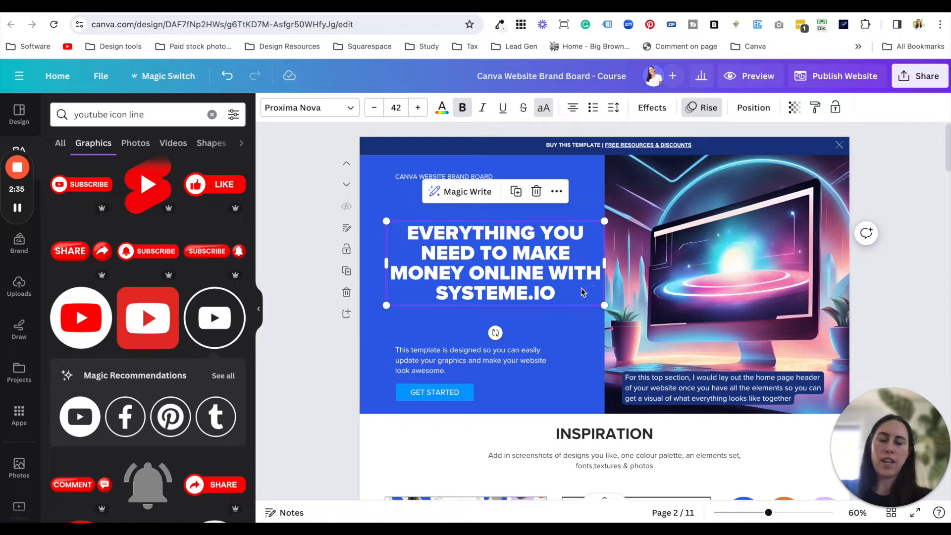
left_click_drag(571, 277, 560, 283)
left_click(583, 344)
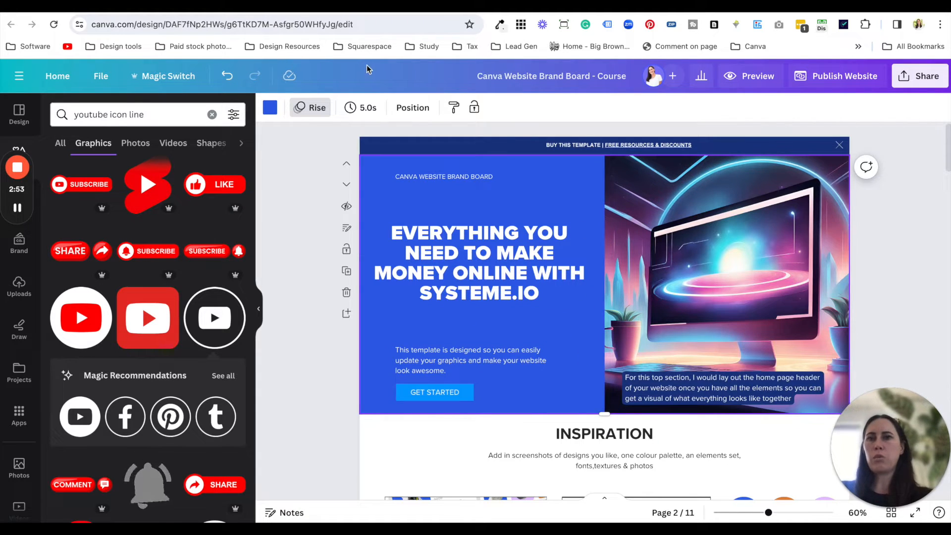
- Revisit the affiliate funnel page, clear its title selection, and return to the Canva brand board
left_click(315, 12)
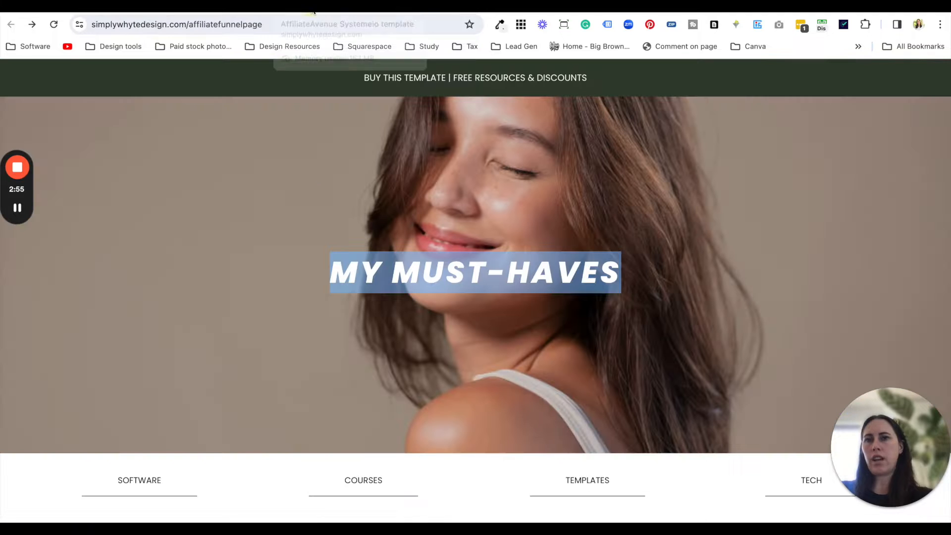
left_click(485, 286)
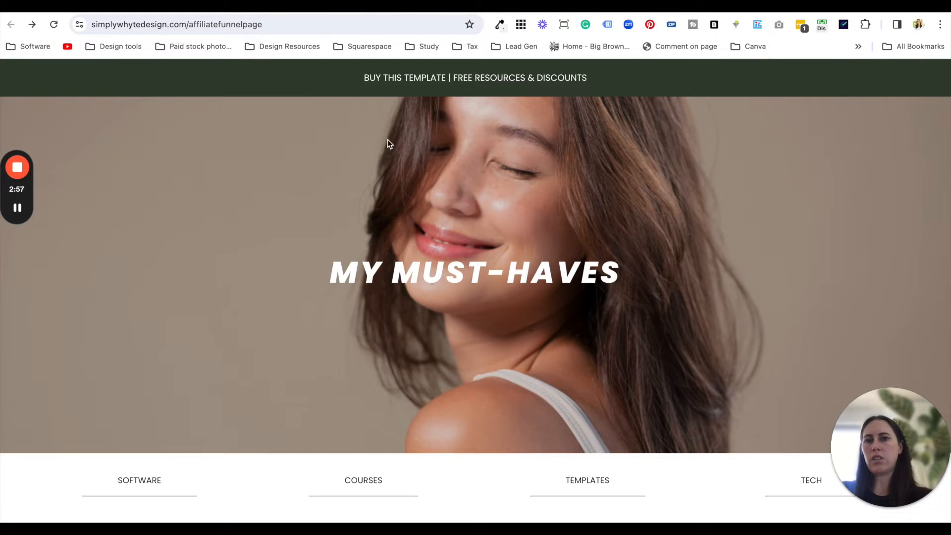
left_click(233, 10)
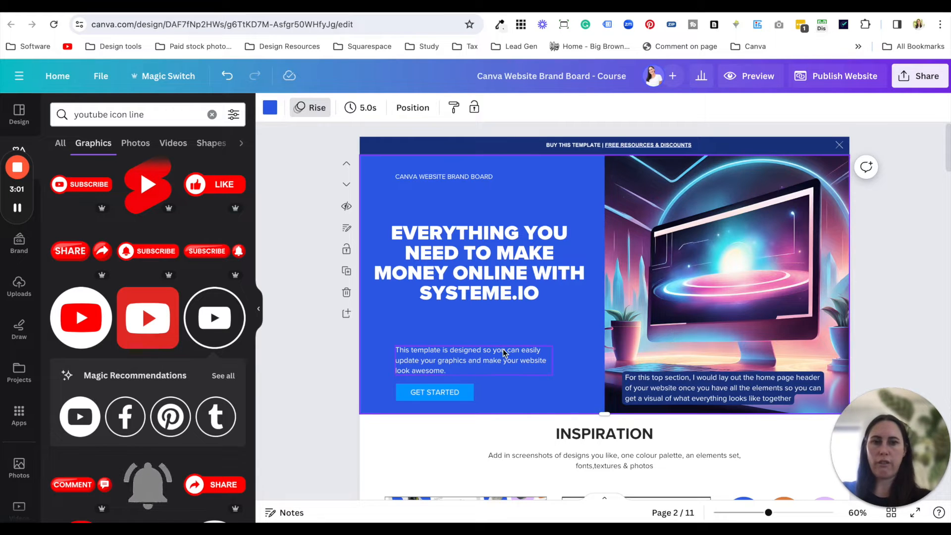
- Review the Inspiration section's sample screenshots, colour palette and gradient, and switch to Dribbble's website design search page
scroll(517, 376, "down", 1)
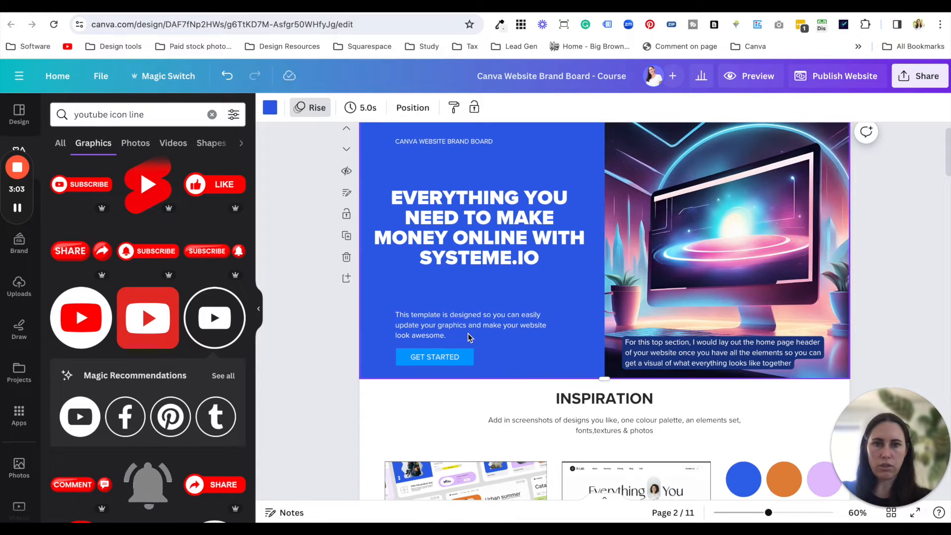
left_click(340, 406)
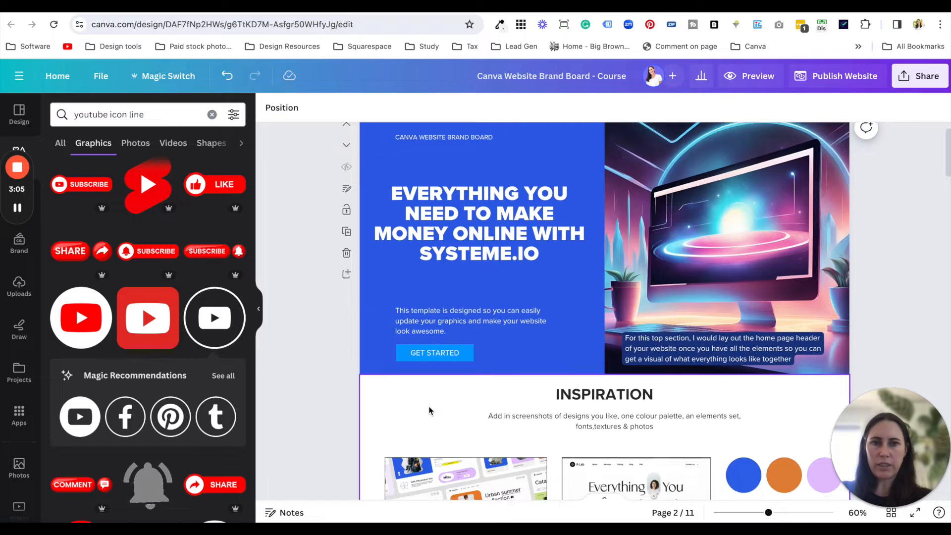
scroll(430, 410, "down", 2)
scroll(443, 349, "down", 3)
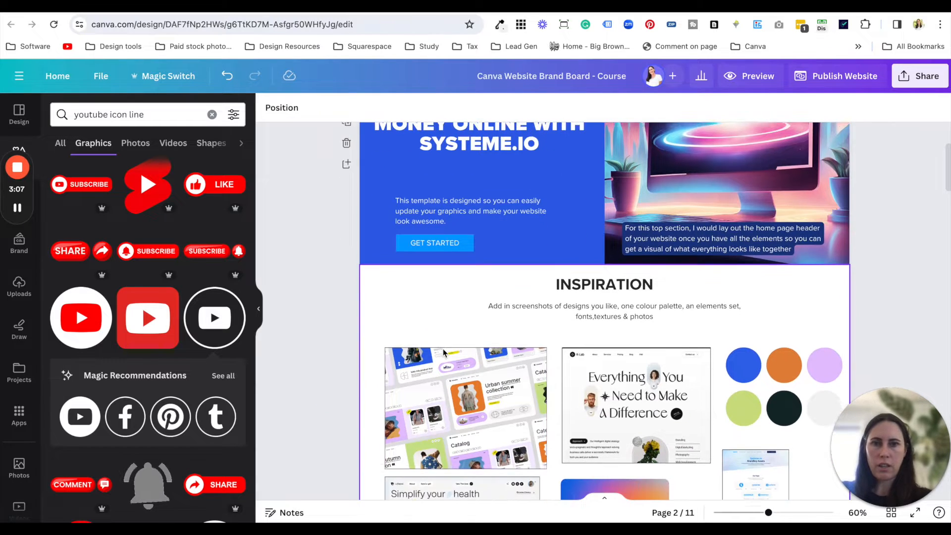
scroll(423, 278, "down", 1)
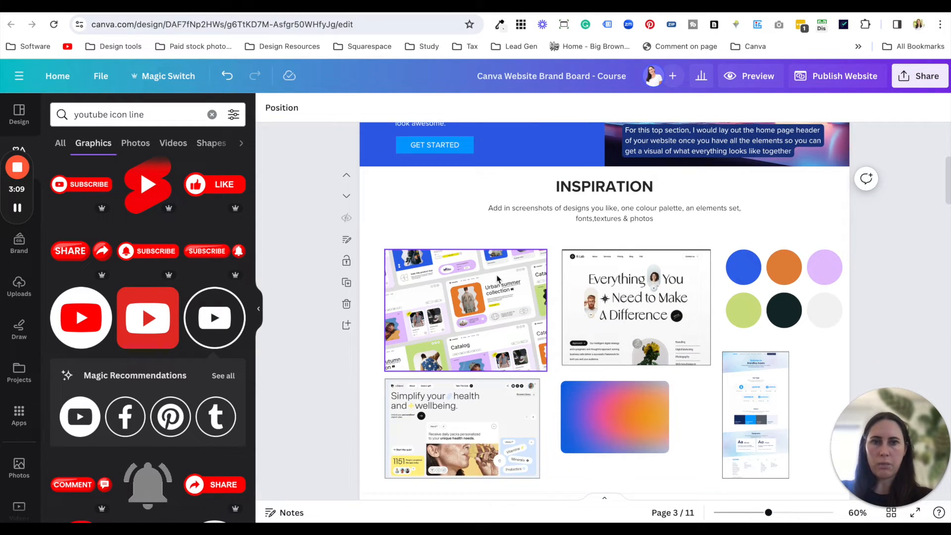
scroll(424, 280, "down", 1)
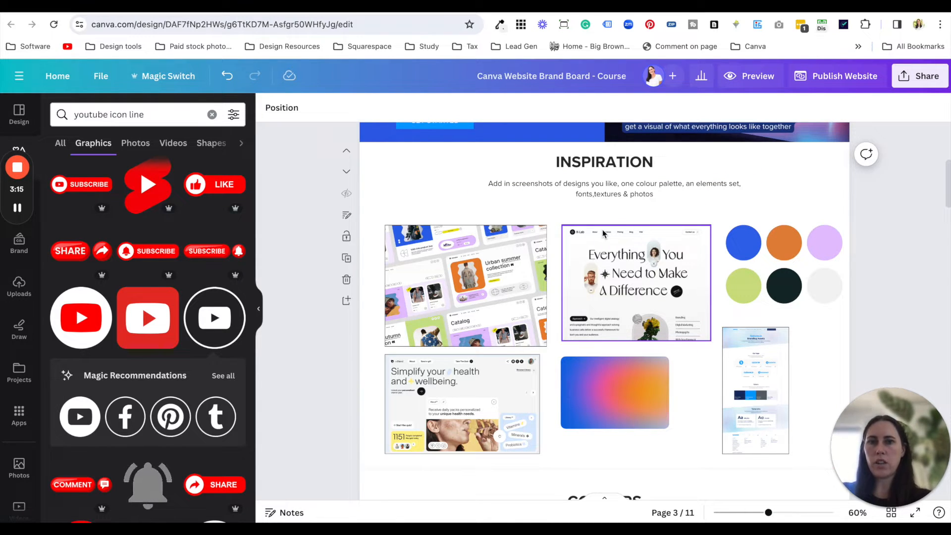
left_click(376, 5)
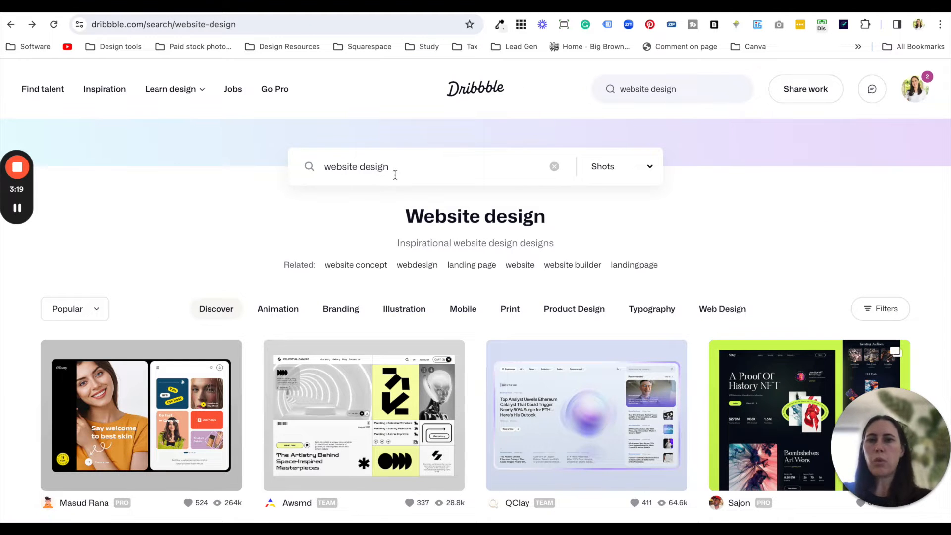
- Capture a screenshot of "The Artistry Behind Space-Inspired Masterpieces" design from the Dribbble website design results
scroll(461, 312, "down", 1)
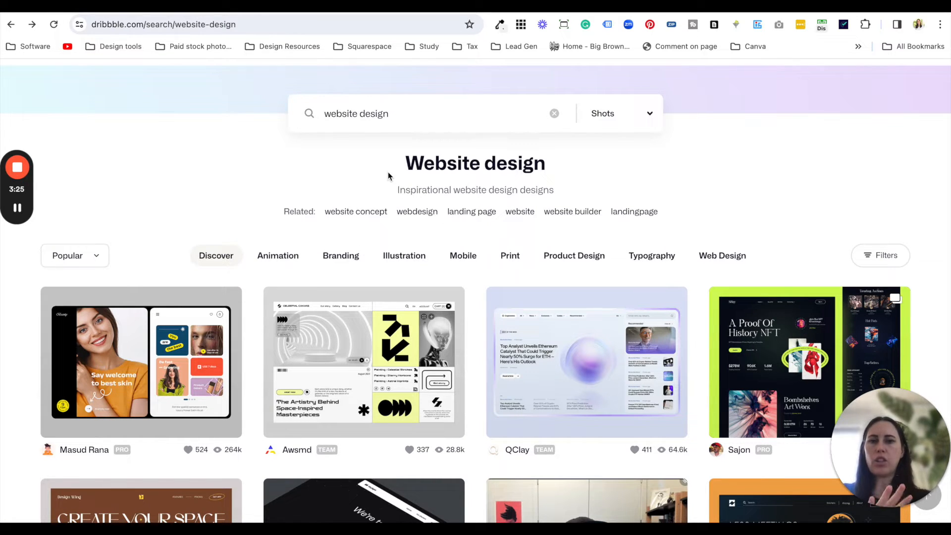
scroll(394, 213, "down", 1)
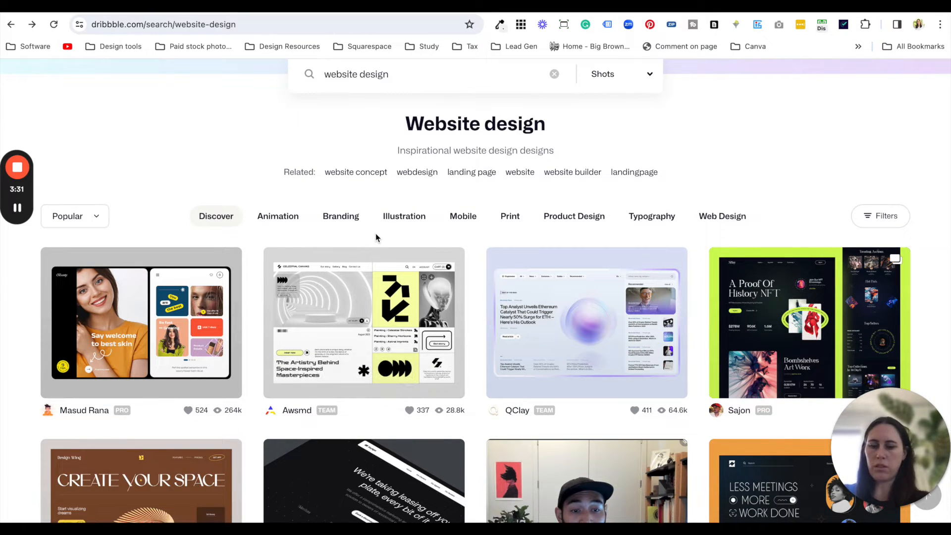
key("super+shift+4")
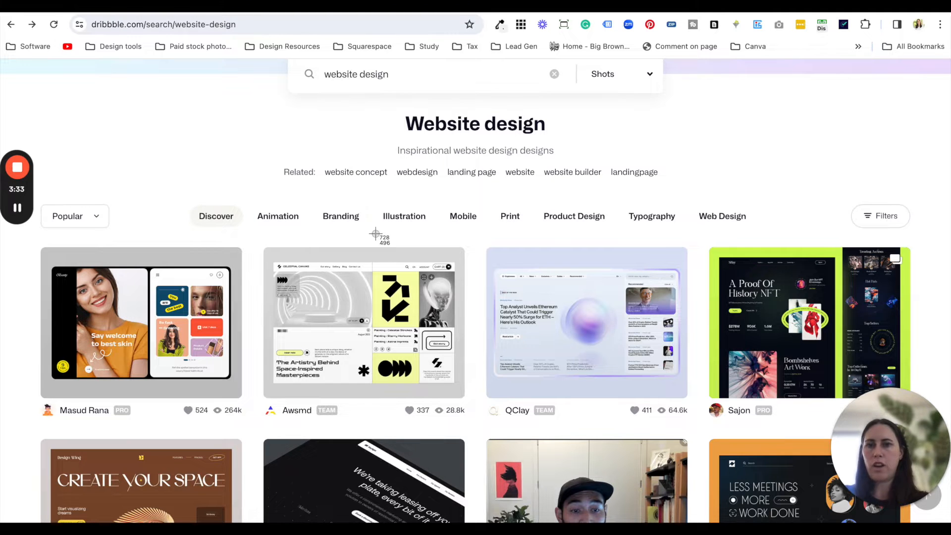
left_click_drag(260, 243, 466, 398)
- Switch to the Canva brand board and upload the captured design screenshot to its image library
left_click(238, 4)
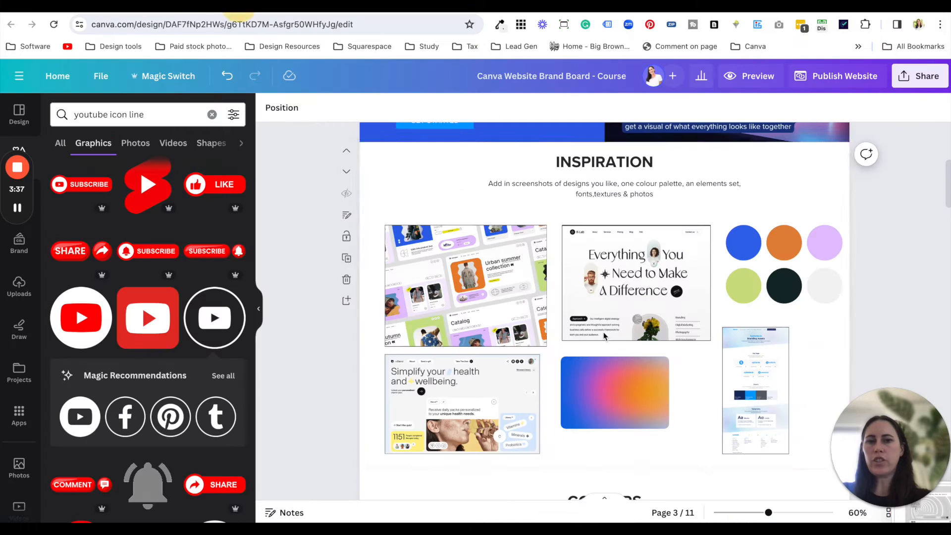
left_click_drag(921, 511, 169, 297)
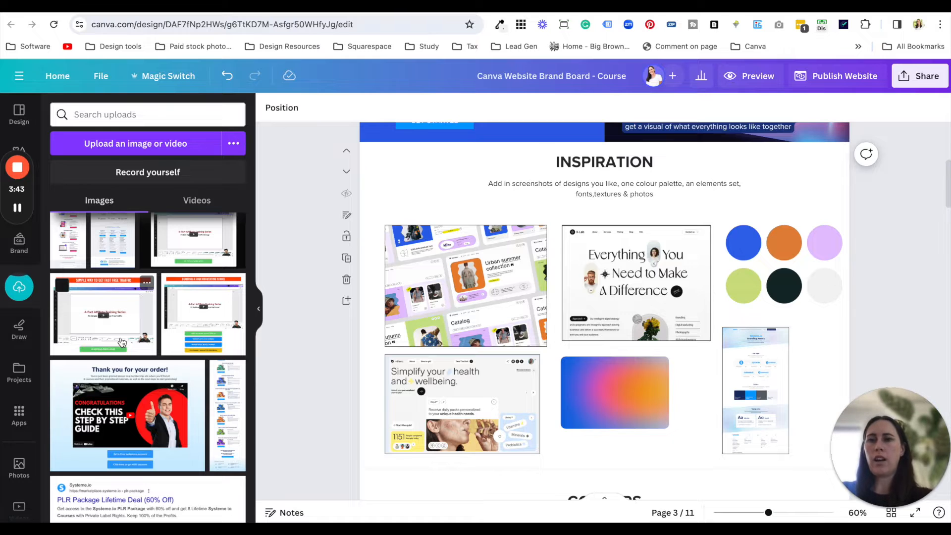
scroll(121, 342, "down", 5)
scroll(121, 341, "up", 10)
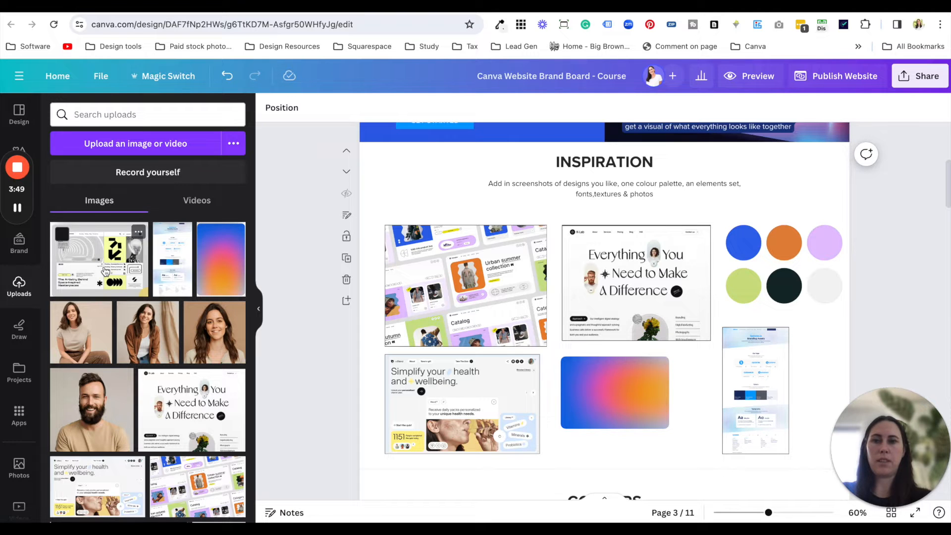
- Try out the uploaded design screenshot in the Inspiration section and remove it from the page
left_click(105, 271)
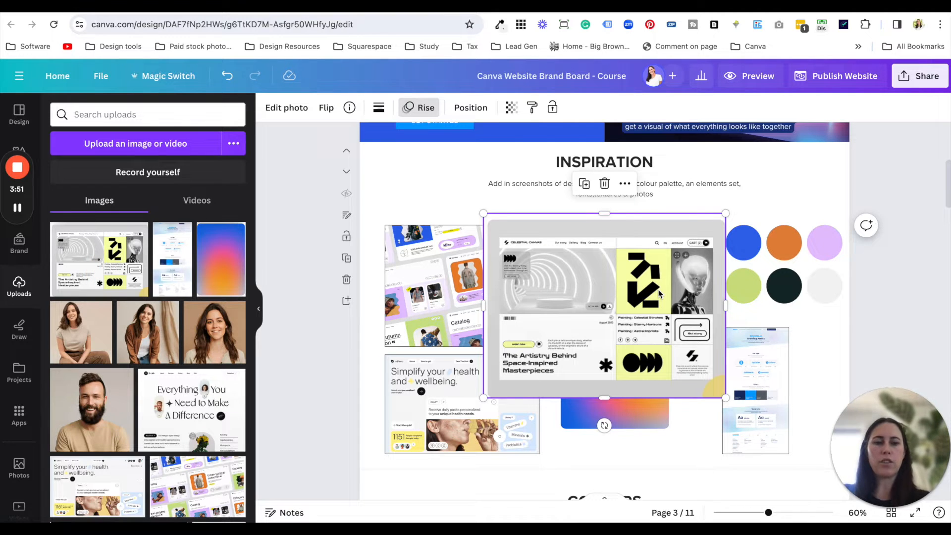
key("Delete")
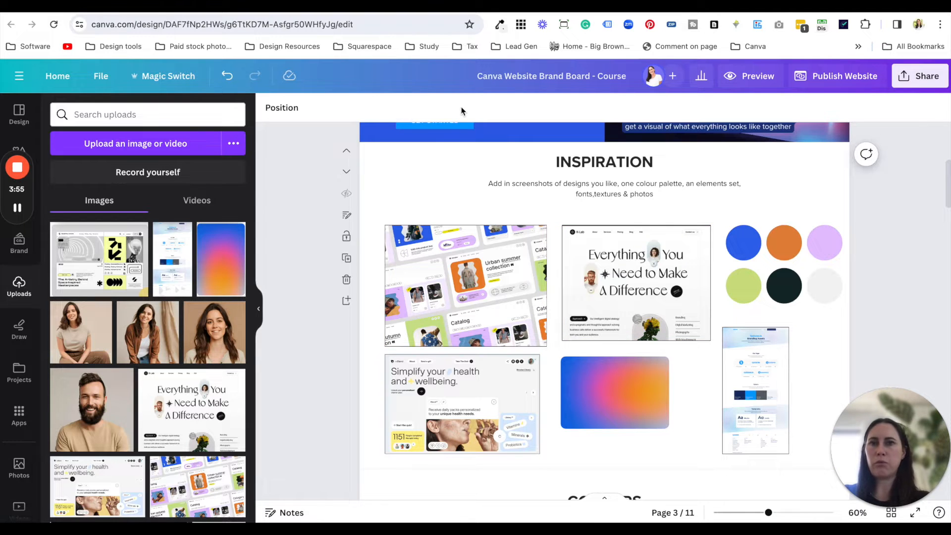
- Switch to Pinterest and replace the sales page design search with a search for "art colour"
left_click(421, 6)
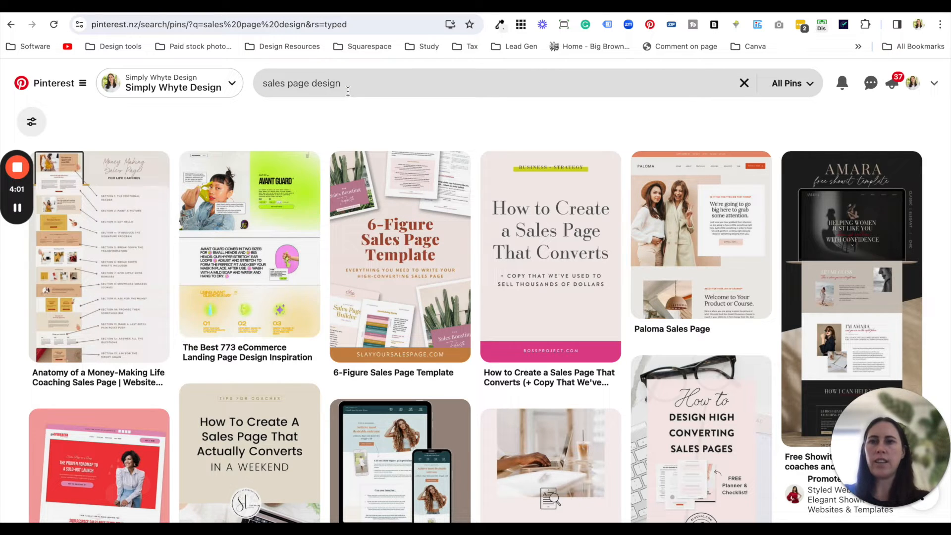
left_click_drag(348, 87, 254, 81)
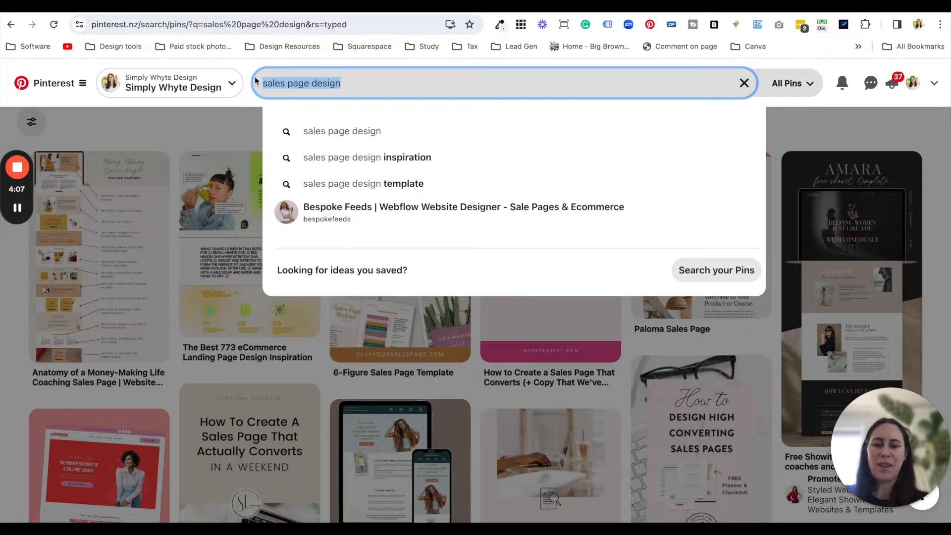
type("art")
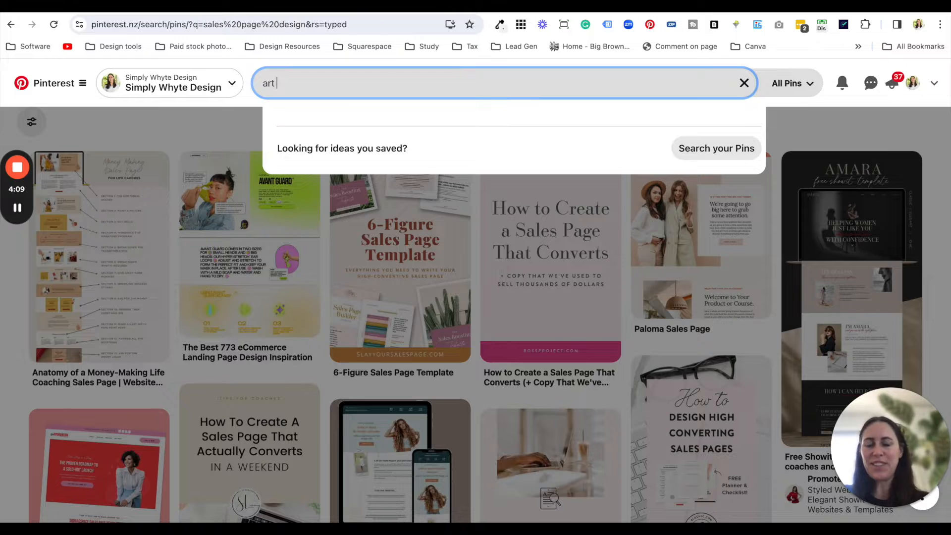
key("super+a")
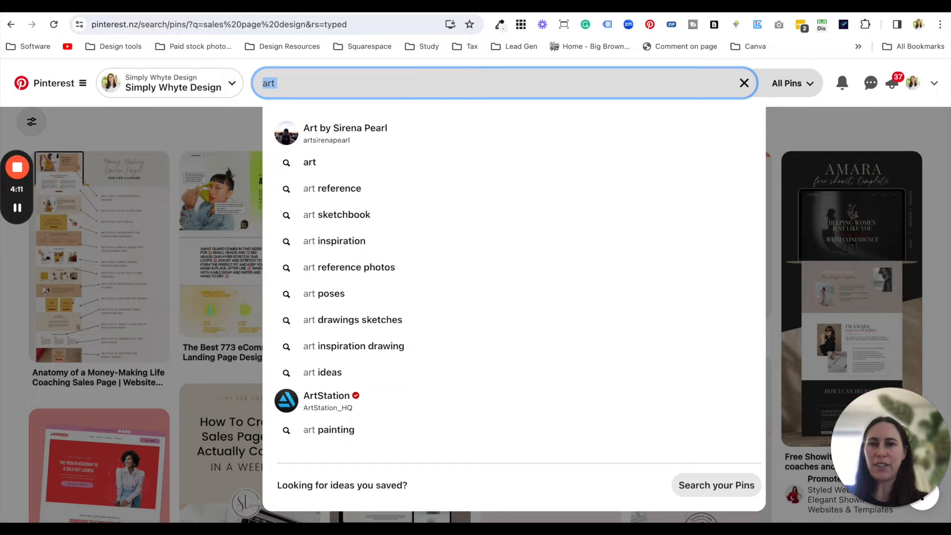
left_click(277, 83)
type("colour ap")
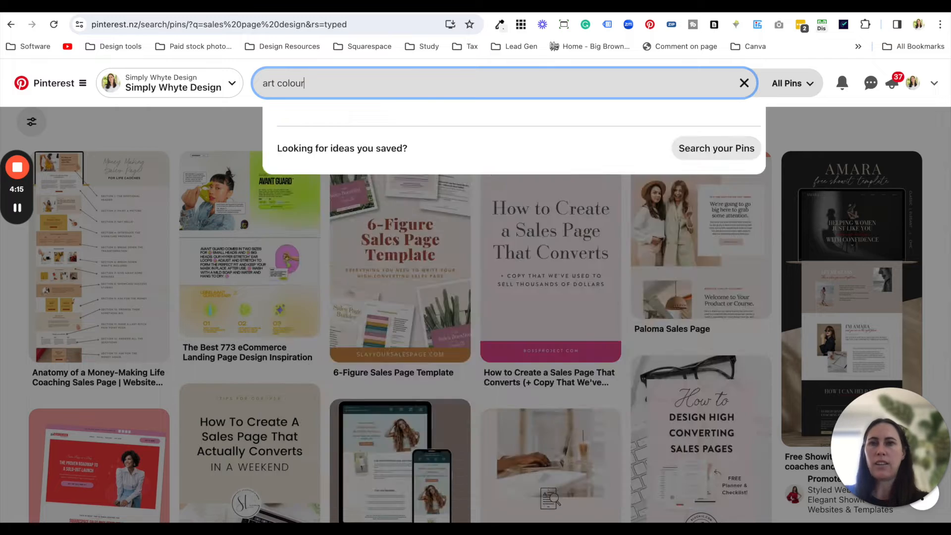
key("BackSpace")
key("BackSpace")
key("BackSpace")
key("Return")
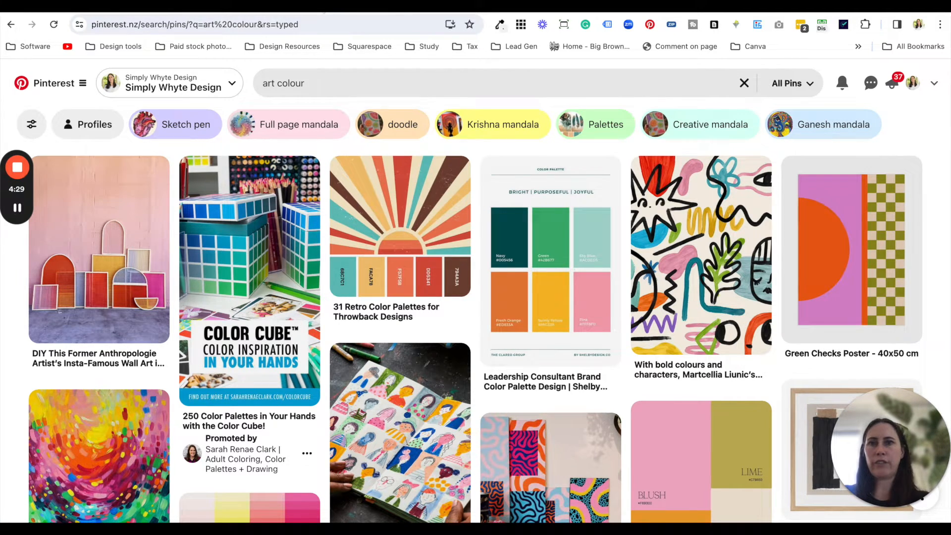
- Return to the Canva brand board and examine the gradient, the Systeme.io branding assets sheet and the website screenshots in the Inspiration section
left_click(324, 11)
left_click(318, 11)
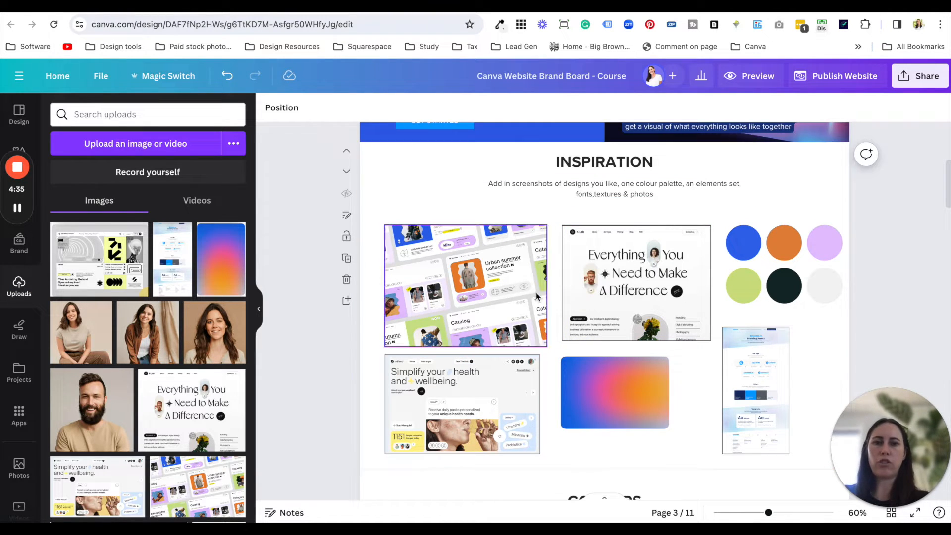
left_click(614, 395)
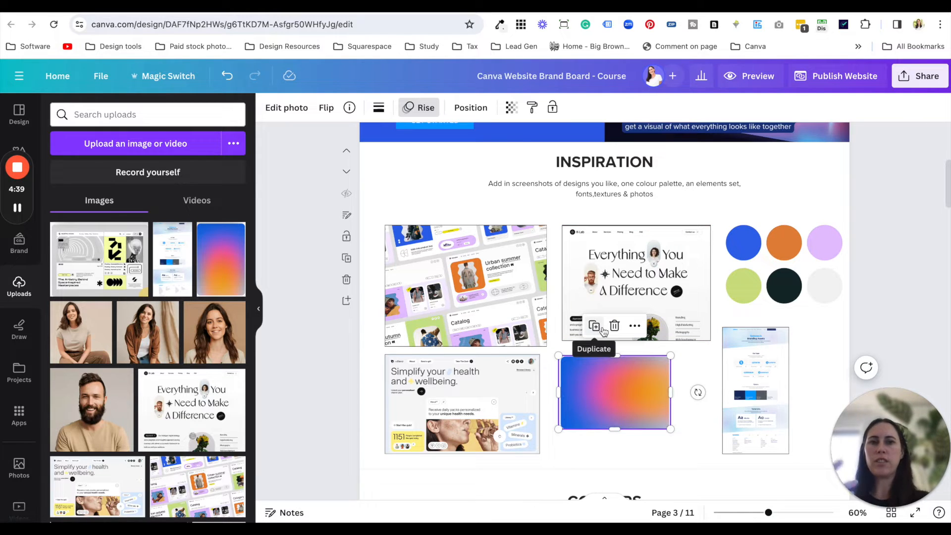
left_click(785, 422)
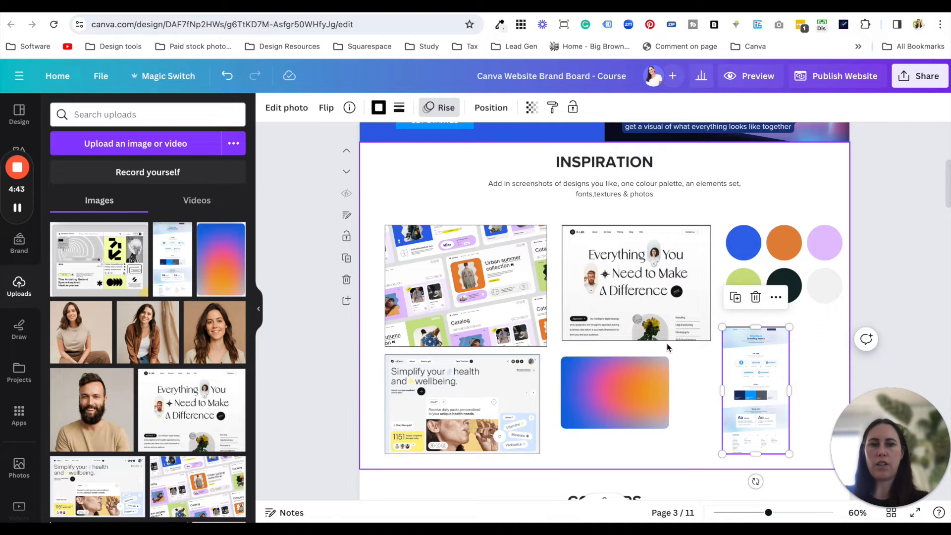
scroll(667, 343, "up", 8, "ctrl")
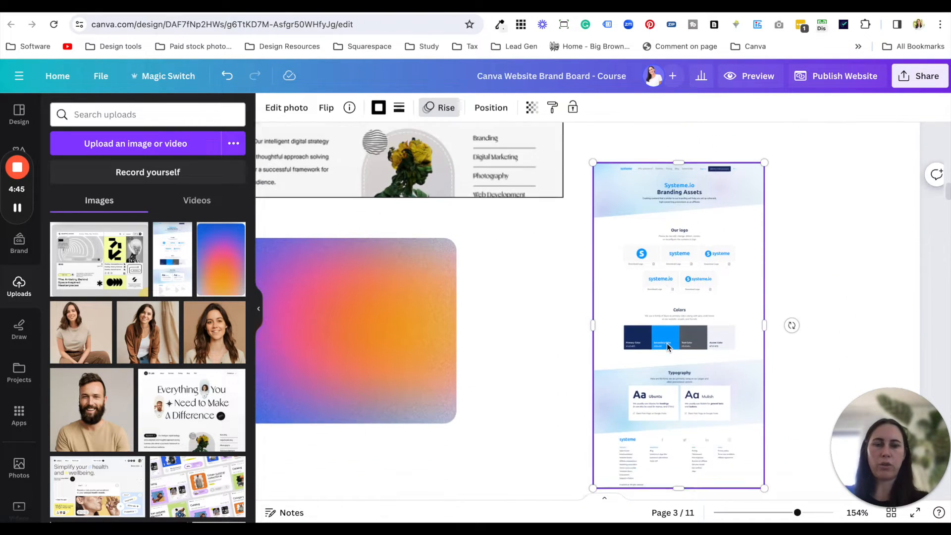
scroll(667, 343, "up", 4, "ctrl")
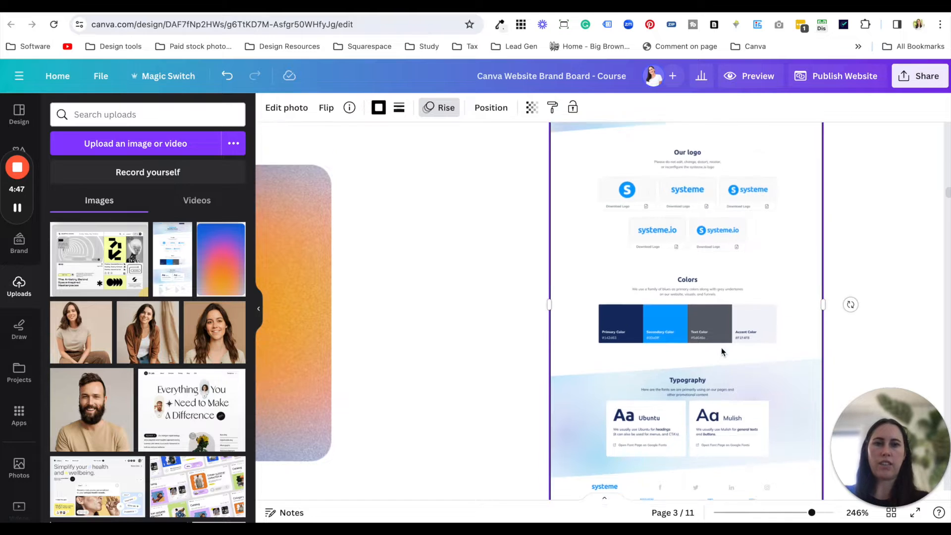
scroll(722, 351, "up", 3)
scroll(565, 312, "up", 2)
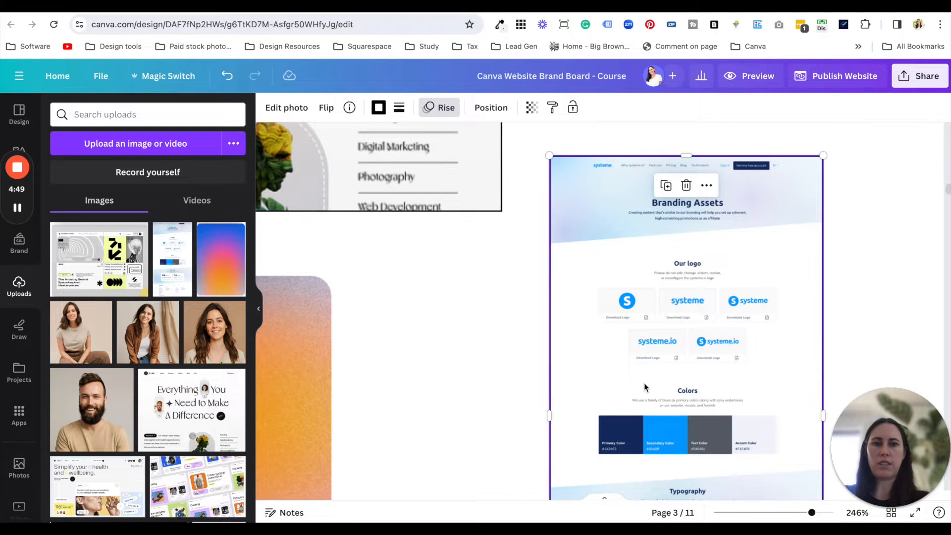
scroll(644, 383, "down", 2)
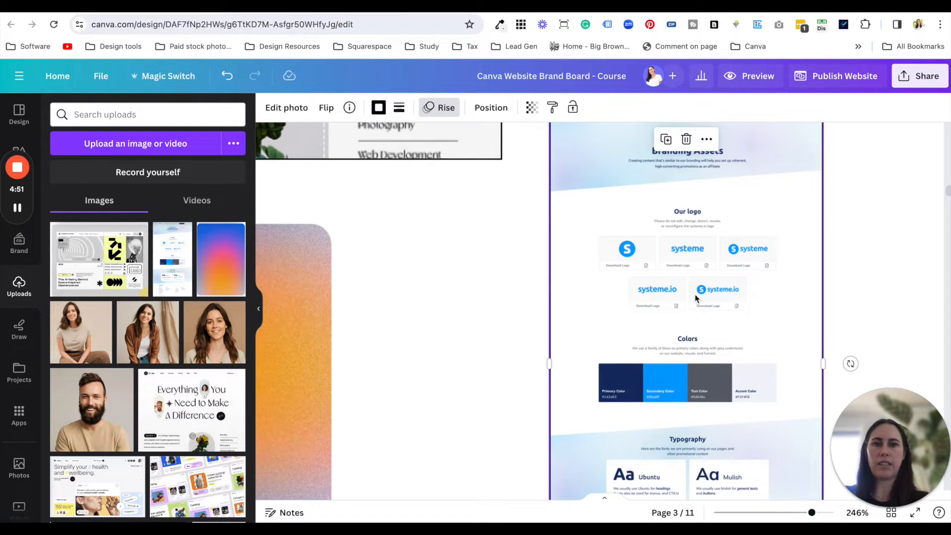
scroll(695, 295, "down", 3)
scroll(607, 369, "down", 10)
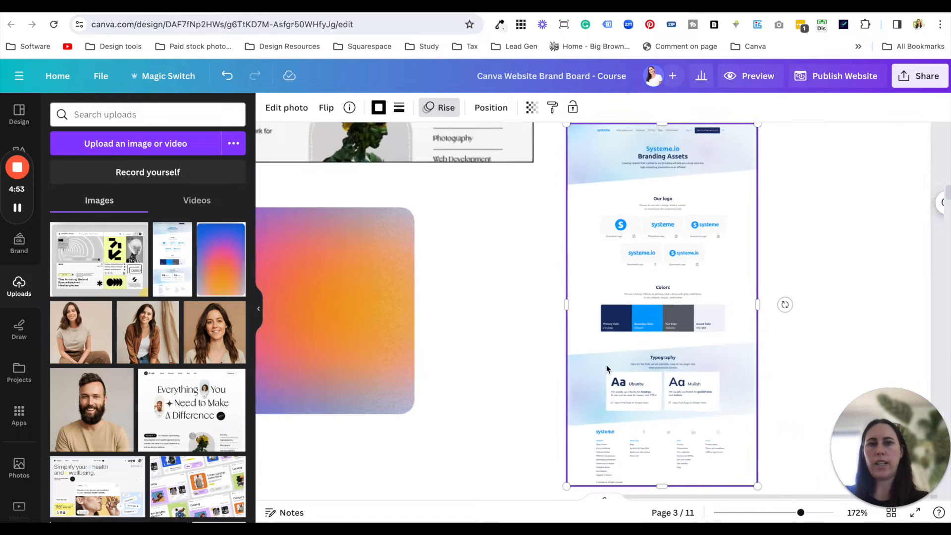
scroll(566, 317, "down", 4)
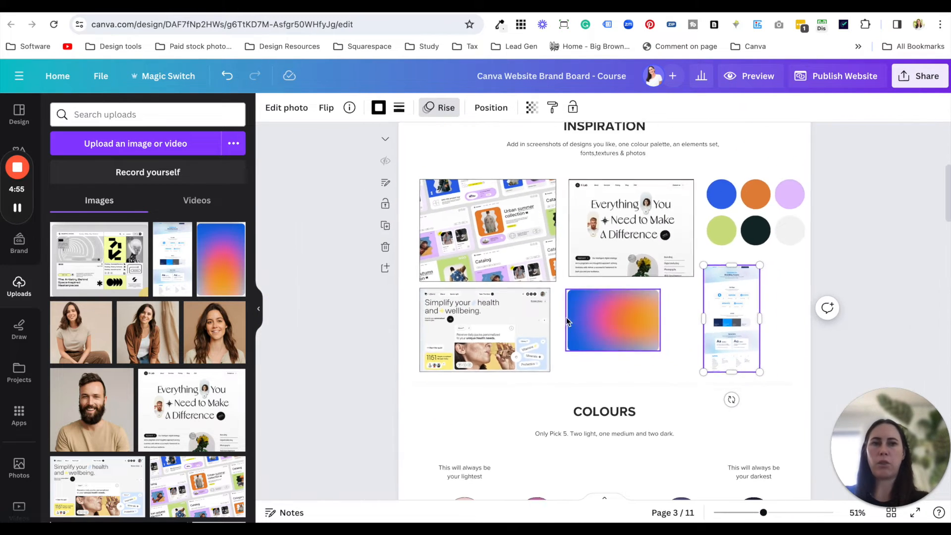
scroll(616, 355, "up", 2)
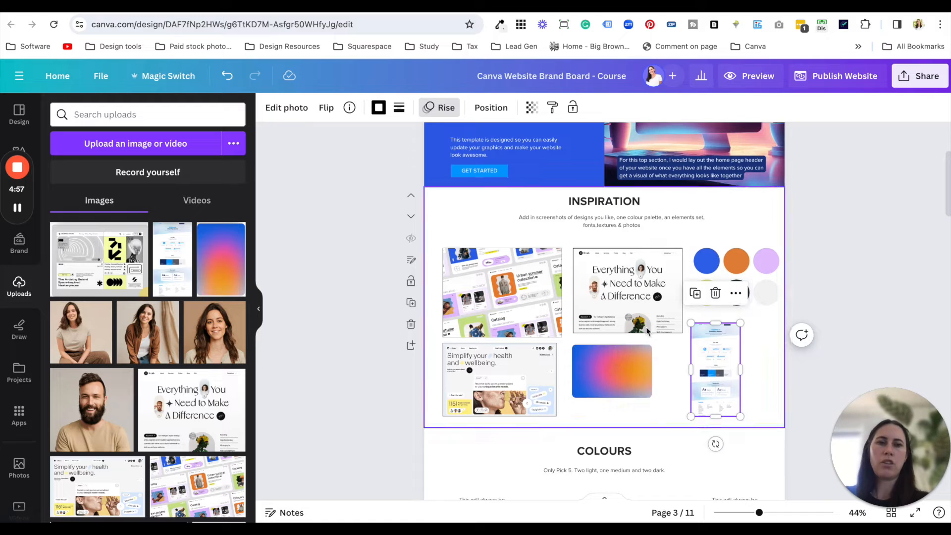
scroll(659, 297, "up", 3)
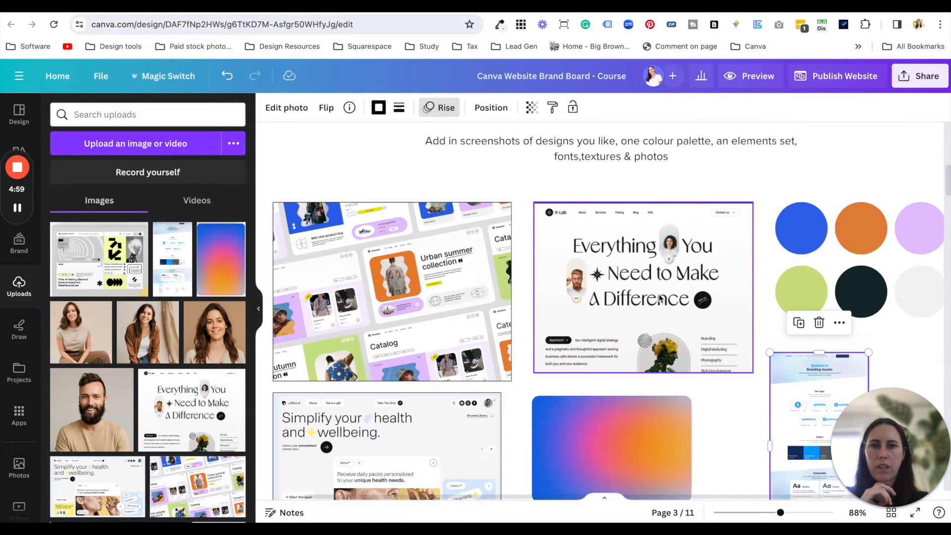
scroll(660, 297, "down", 2)
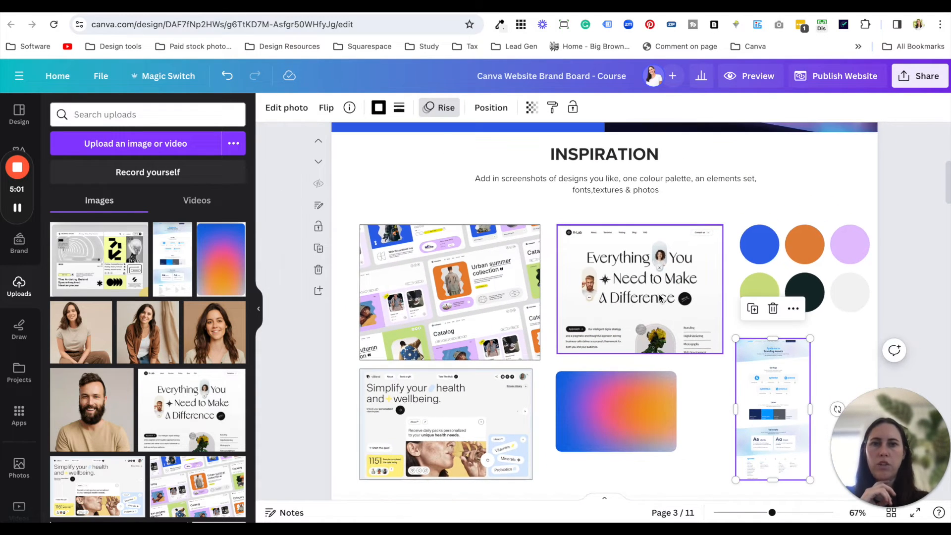
left_click(418, 260)
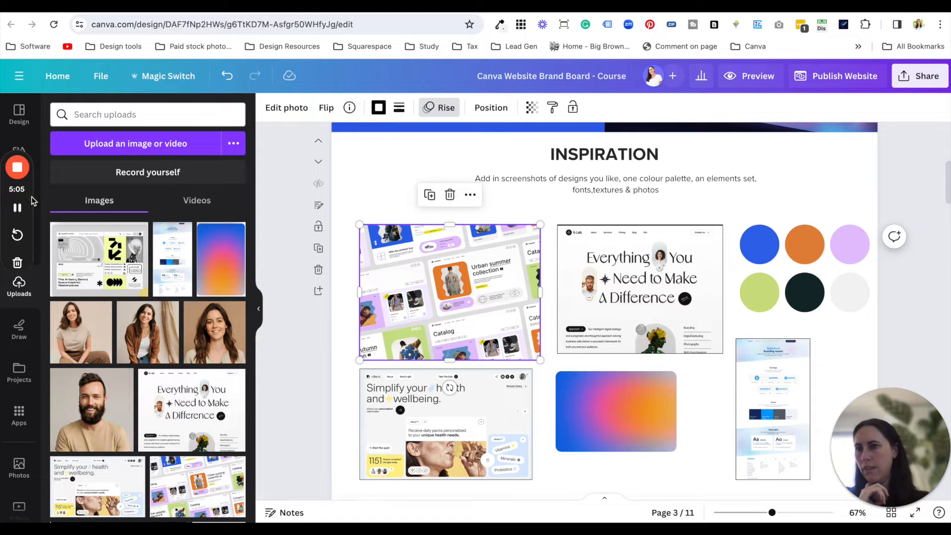
- Clear the "youtube icon line" element search and add a circle shape to the Inspiration section
mouse_move(27, 227)
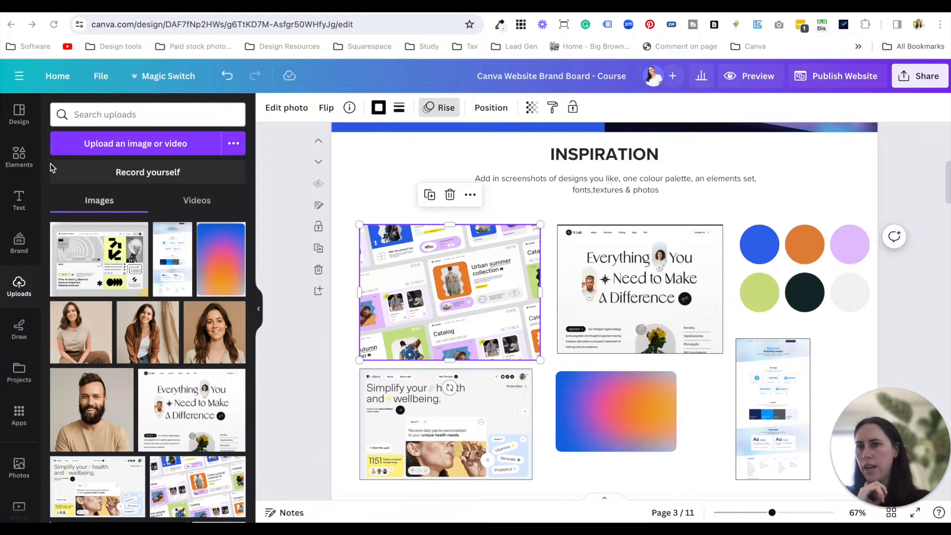
left_click(18, 156)
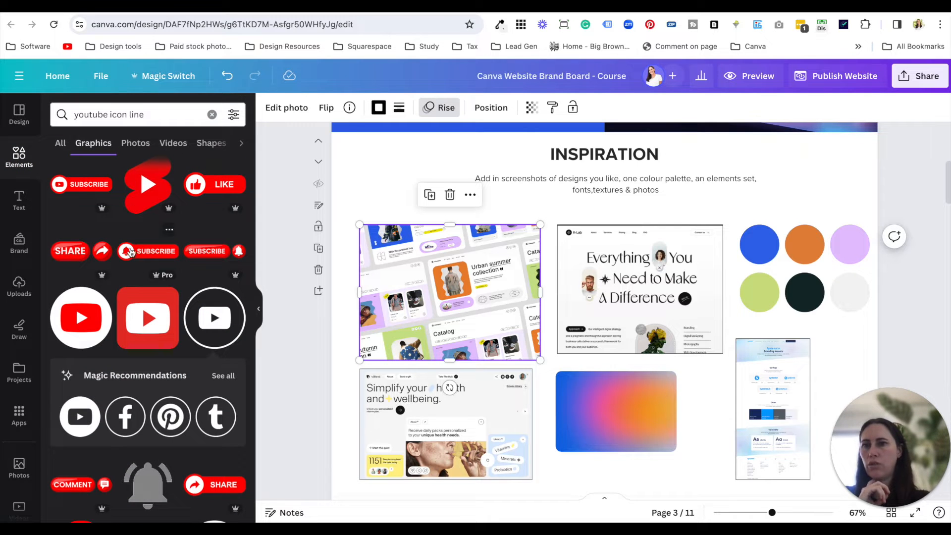
left_click(212, 115)
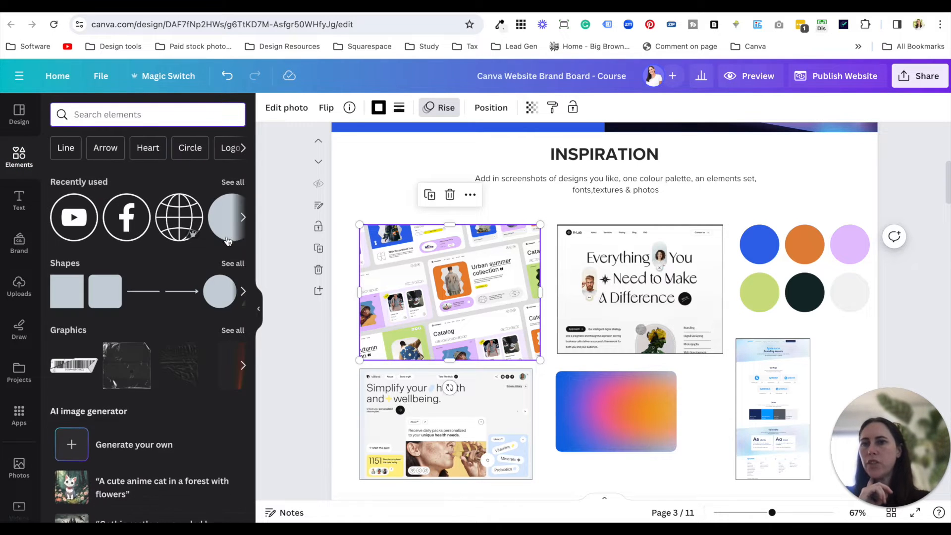
left_click(219, 291)
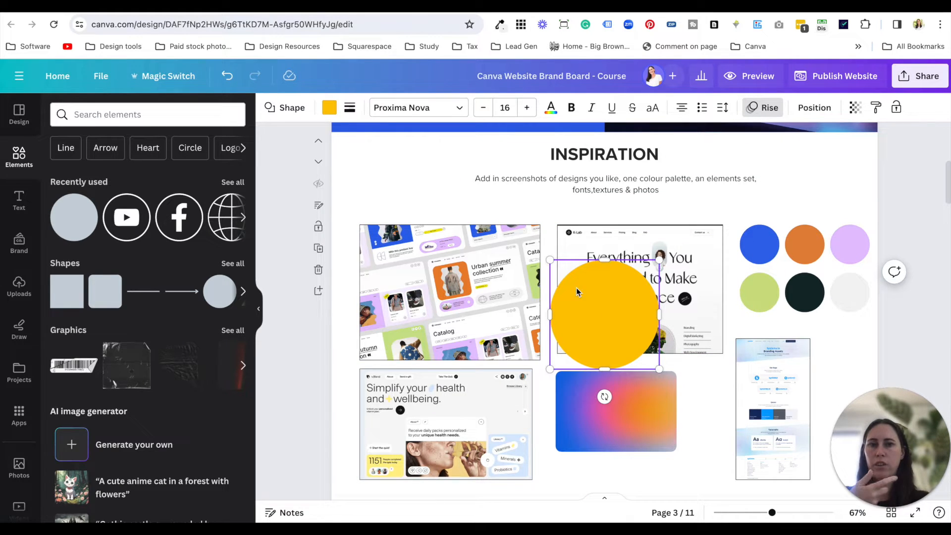
- Review the document and photo colours offered for the circle's fill, and delete the circle
left_click(328, 110)
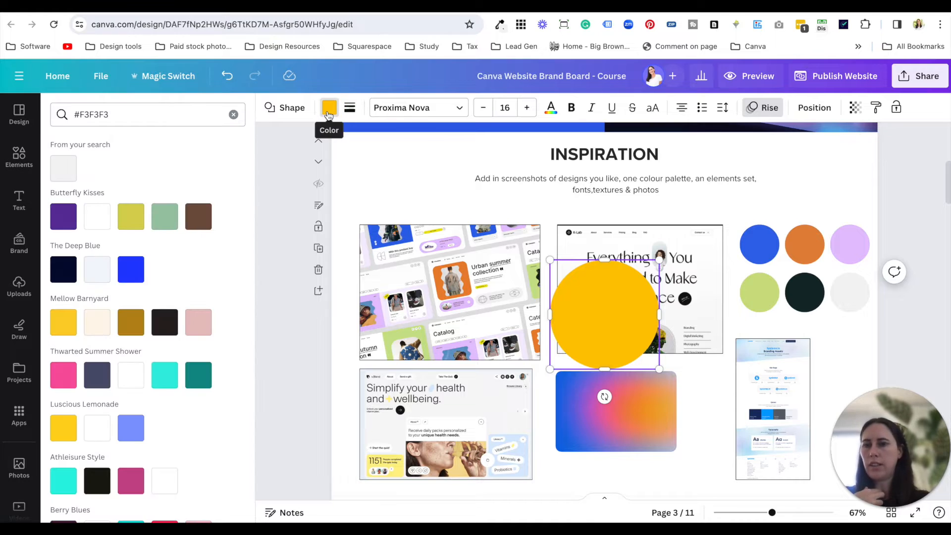
left_click(234, 115)
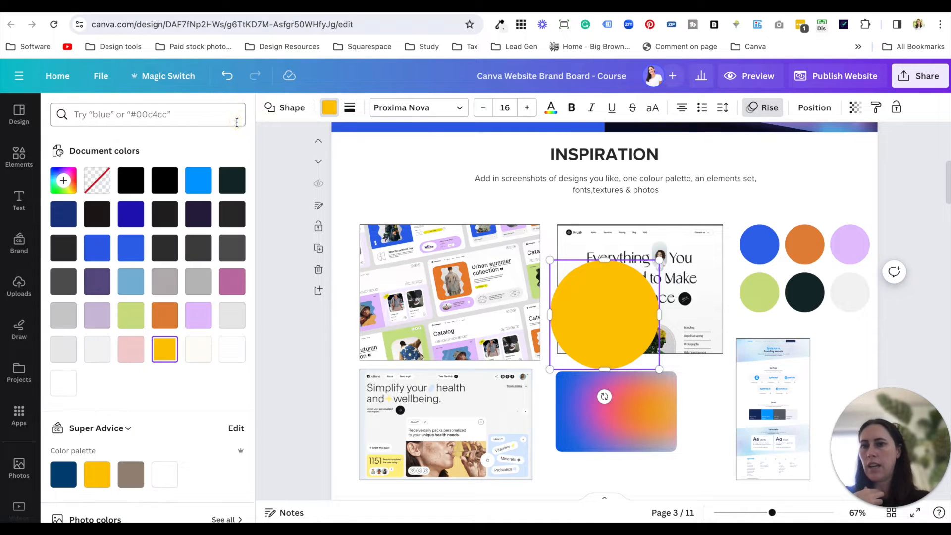
scroll(152, 335, "down", 5)
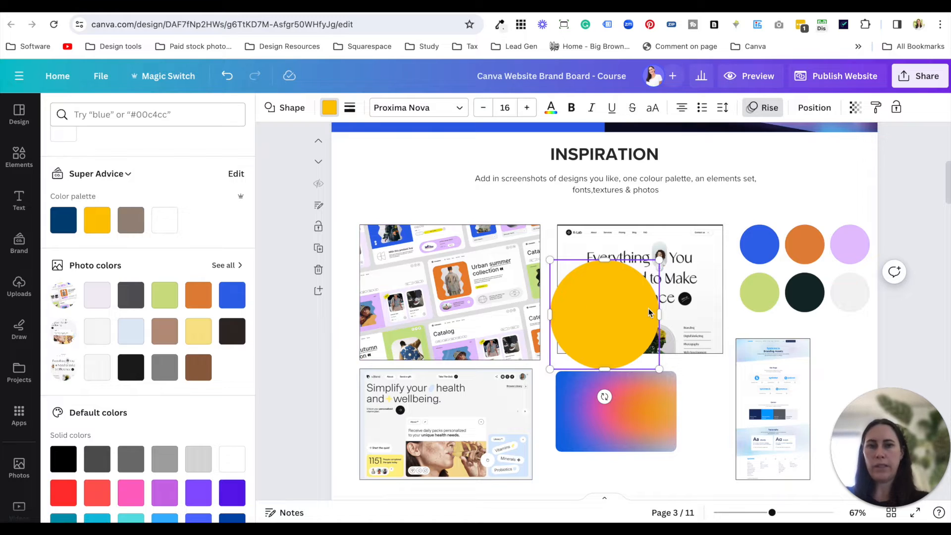
key("Delete")
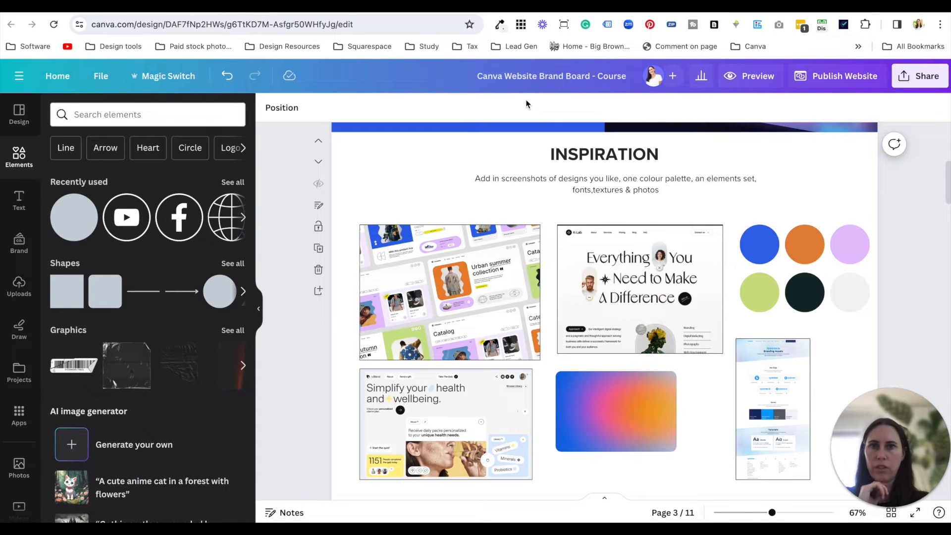
- Sample the lilac #E3C1FE from the catalogue design screenshot with the page colour picker
left_click(499, 28)
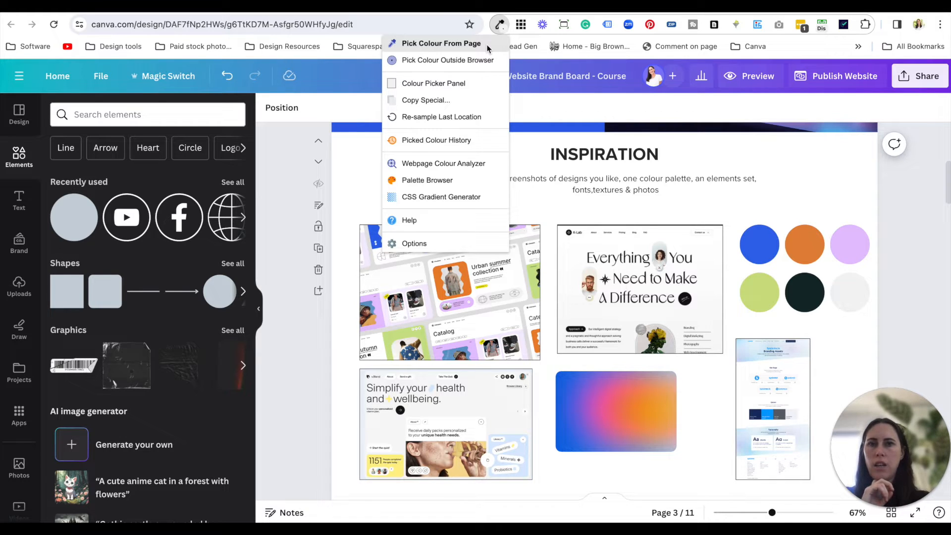
left_click(488, 45)
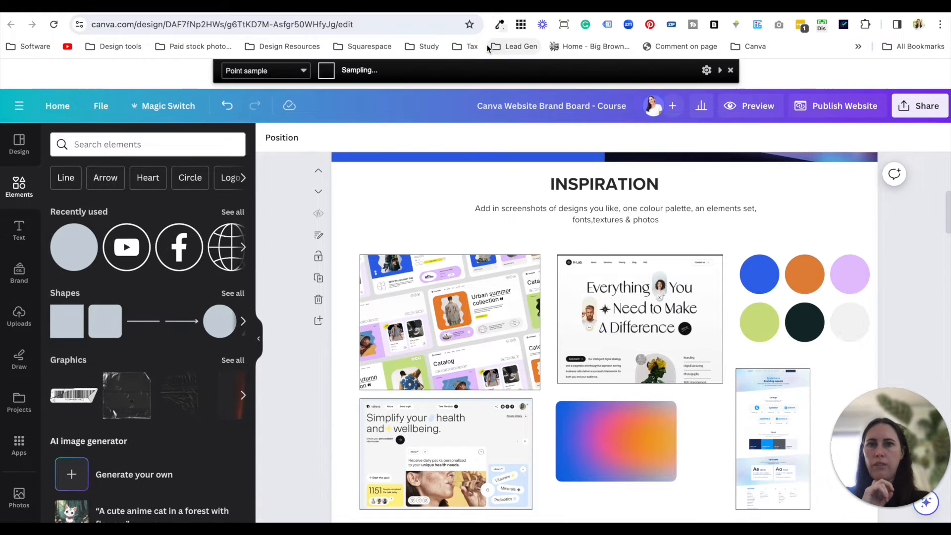
left_click(466, 335)
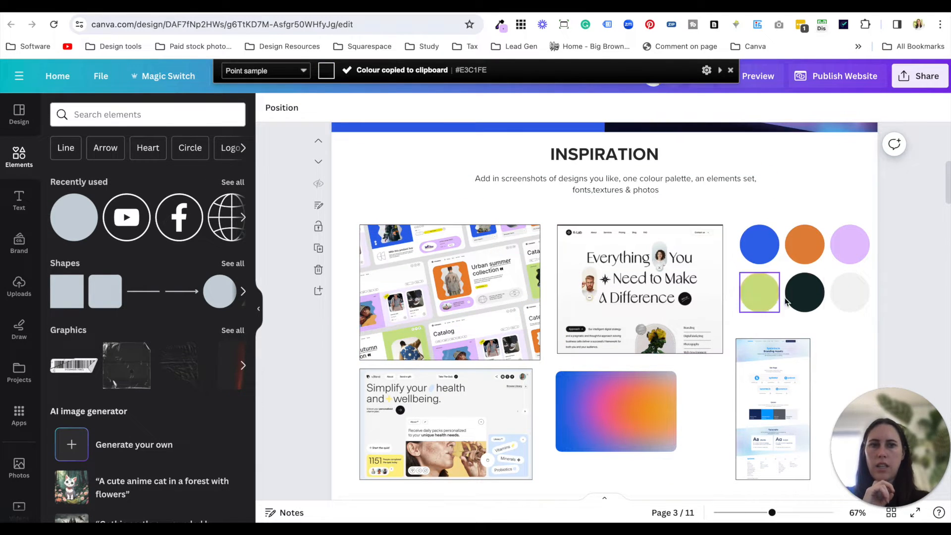
- Try the sampled colour #E3C1FE as the fill of the light grey palette circle, and undo the fill
left_click(856, 297)
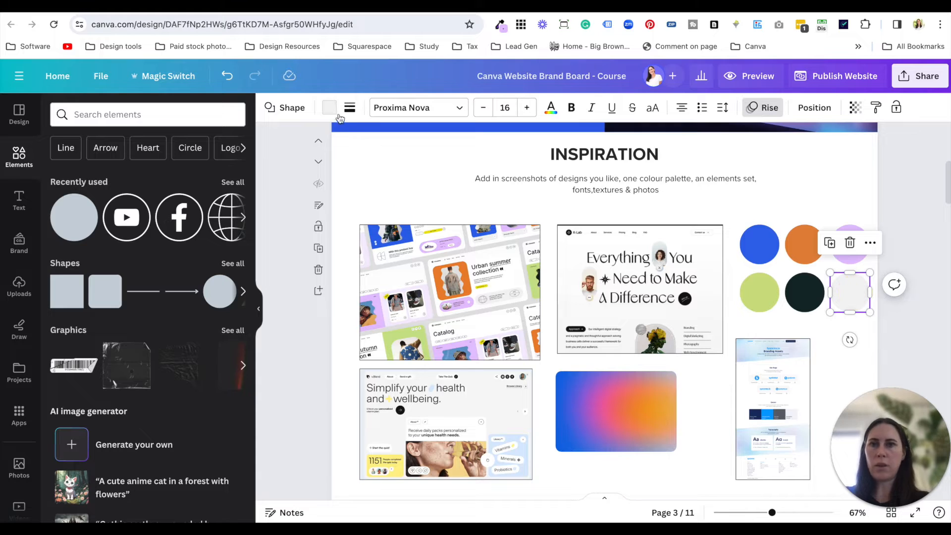
left_click(331, 109)
left_click(201, 116)
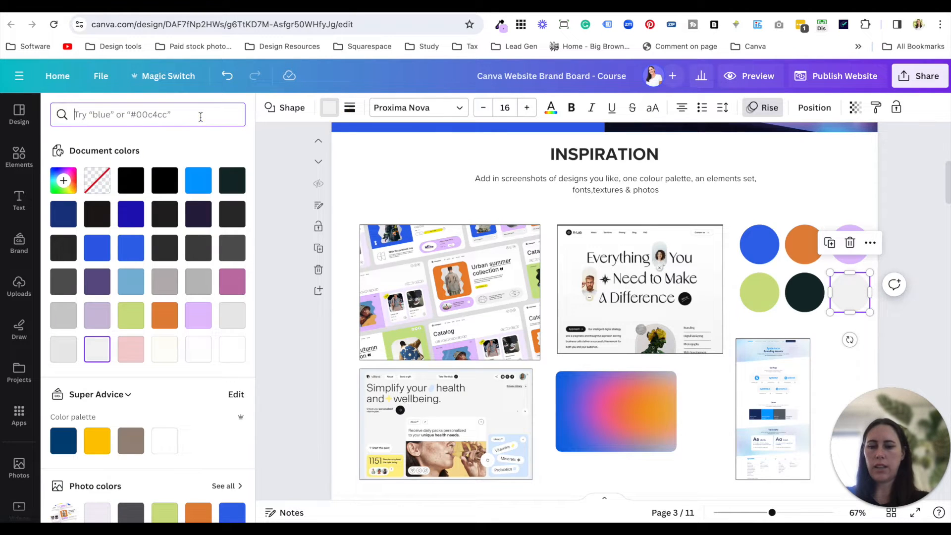
key("ctrl+v")
left_click(63, 168)
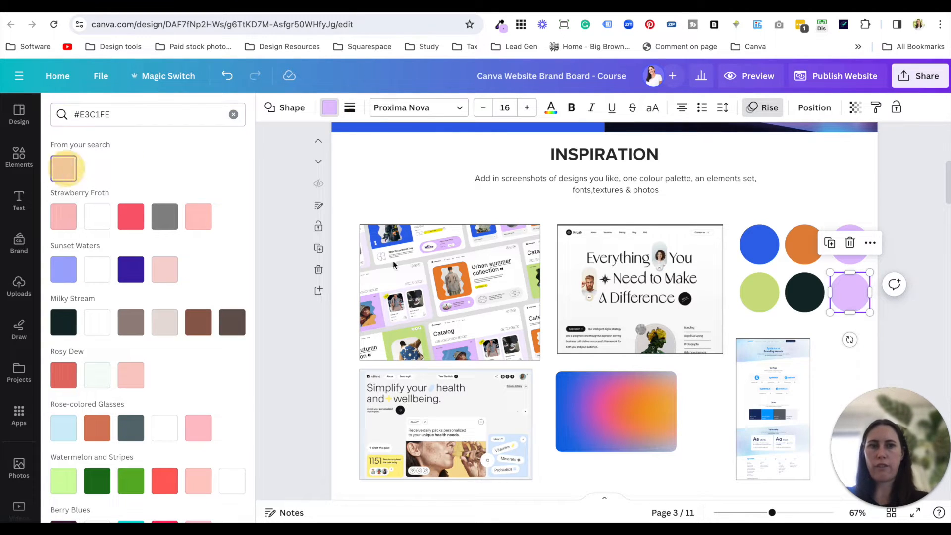
left_click(527, 214)
key("ctrl+z")
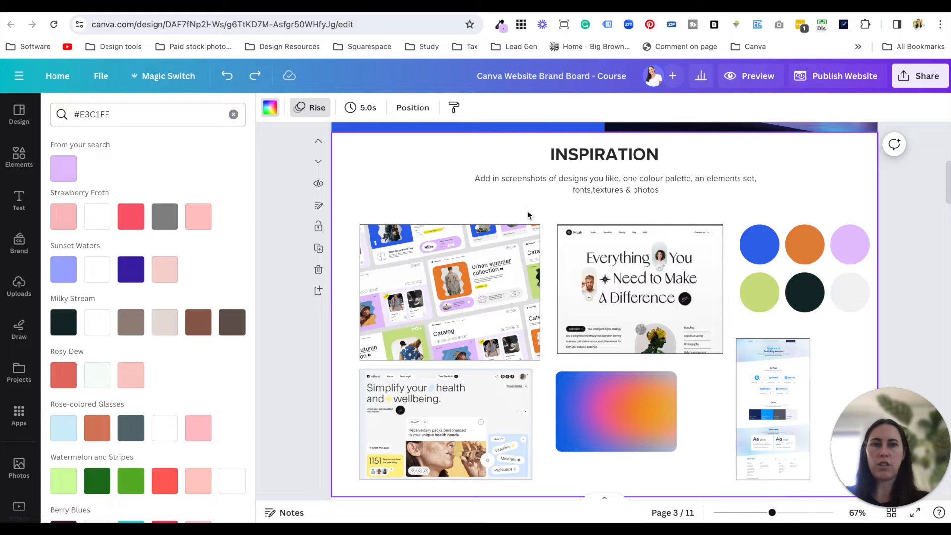
- View the sampled colour and the colour history in the browser extension's Colour Picker Panel, and close it
left_click(501, 26)
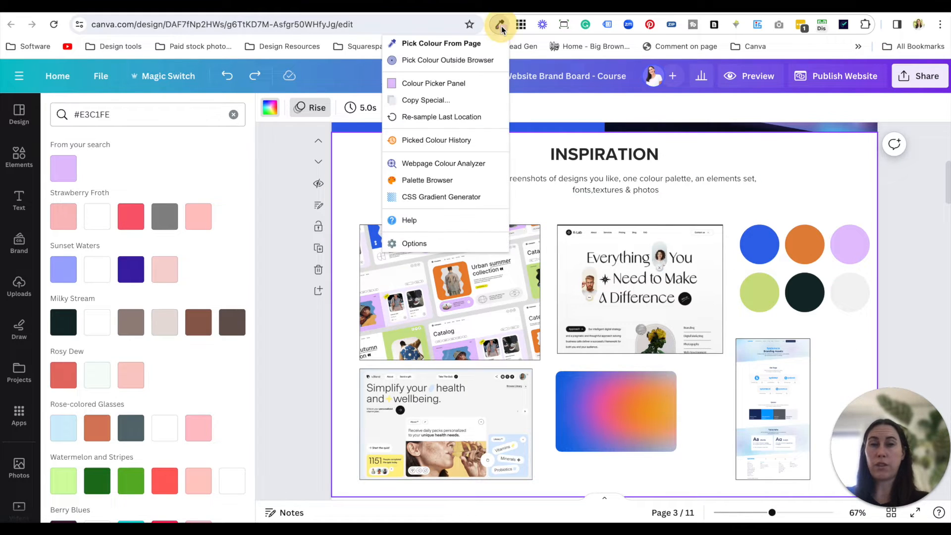
left_click(477, 84)
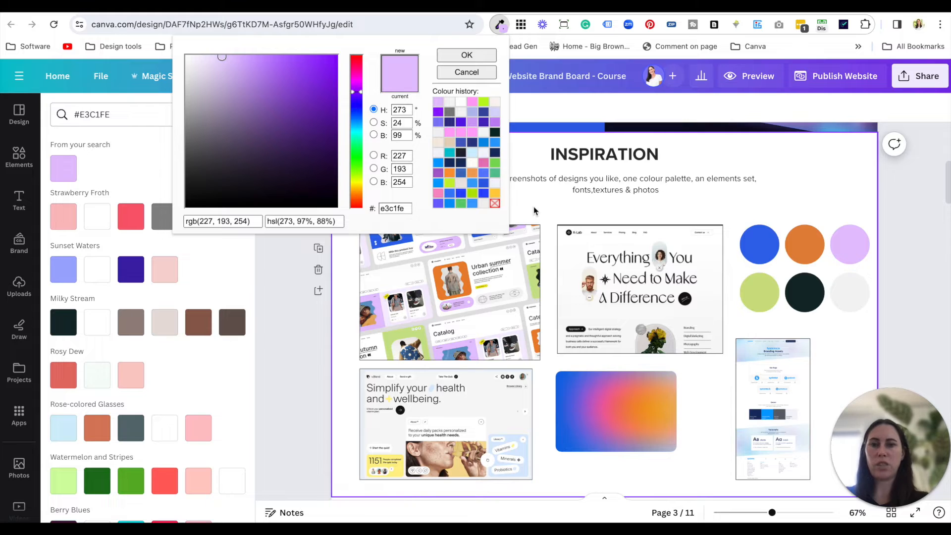
left_click(584, 213)
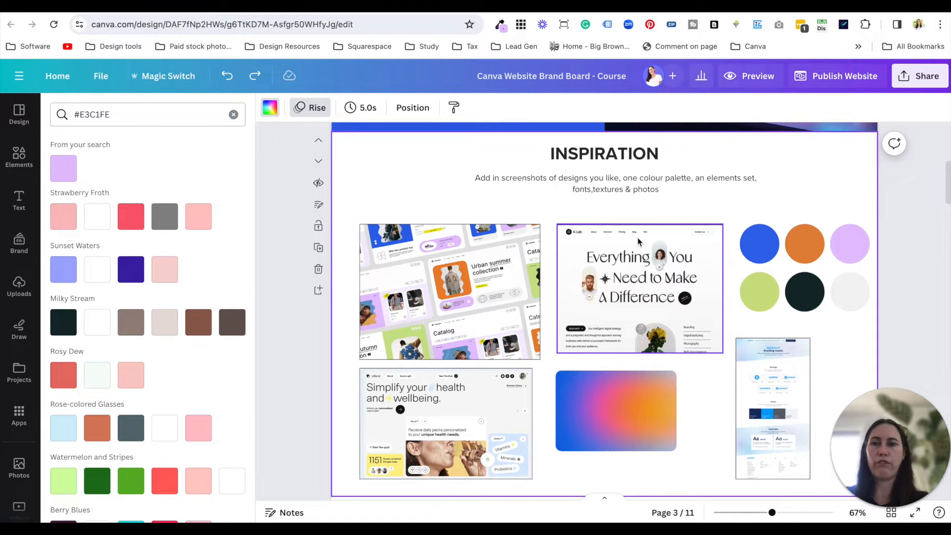
- Copy the six palette circles from the Inspiration section and paste them into the Colours section
scroll(610, 391, "down", 1)
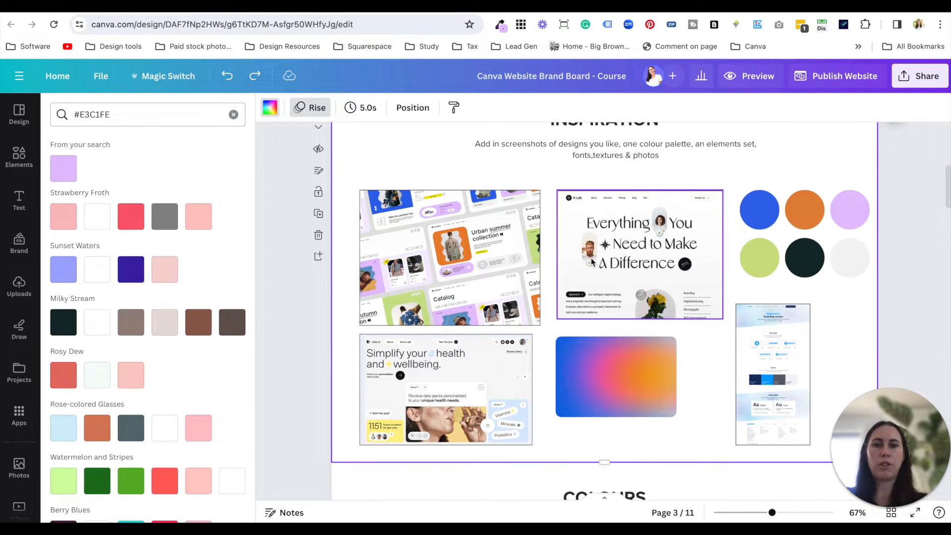
scroll(611, 392, "down", 3)
scroll(613, 396, "down", 4)
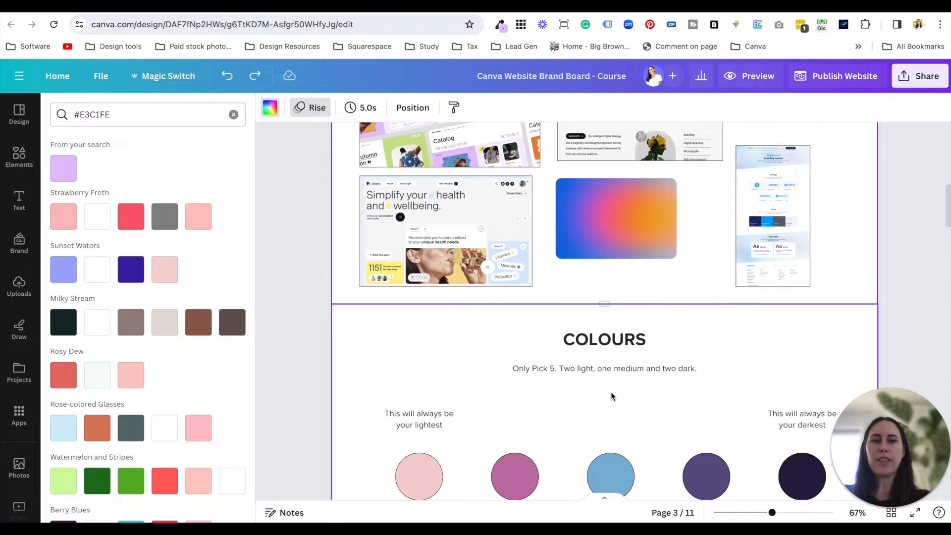
scroll(589, 307, "up", 5)
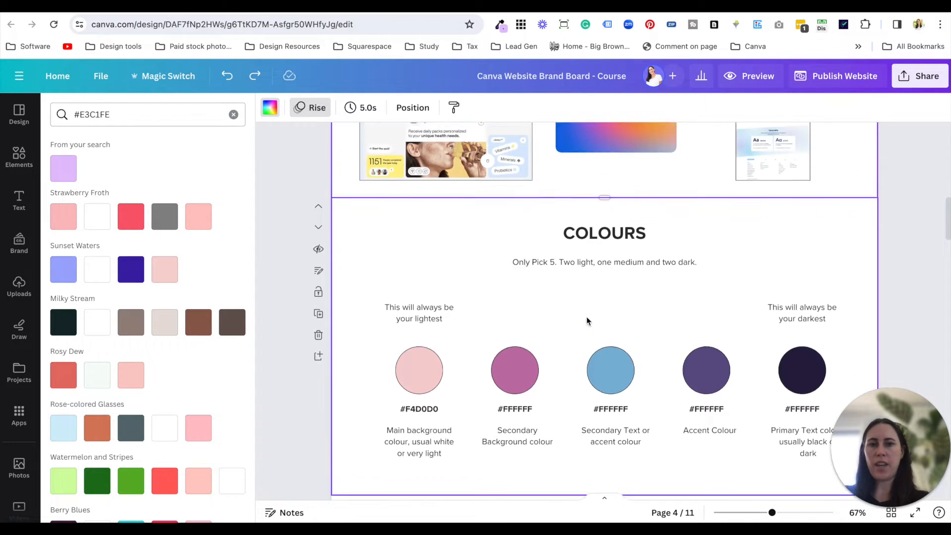
left_click_drag(873, 273, 762, 204)
scroll(762, 206, "down", 5)
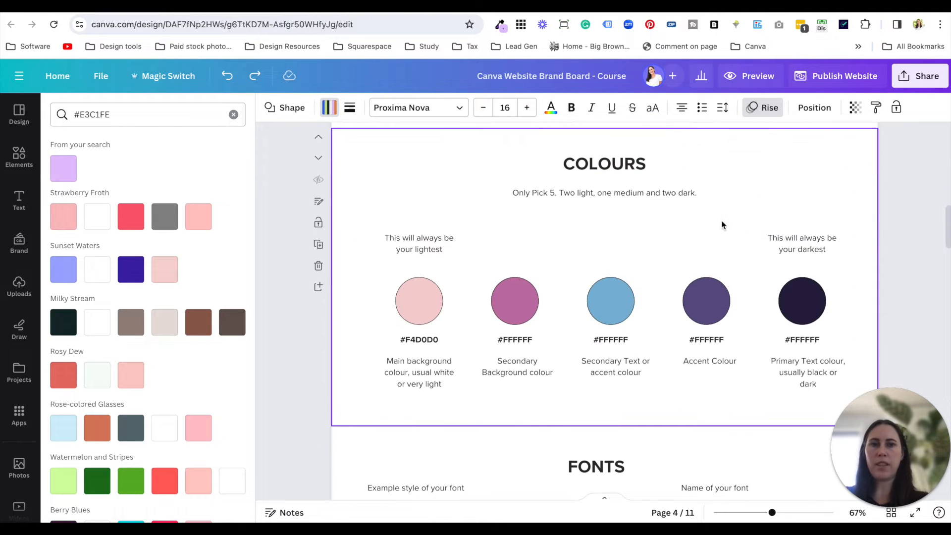
left_click(655, 231)
key("ctrl+v")
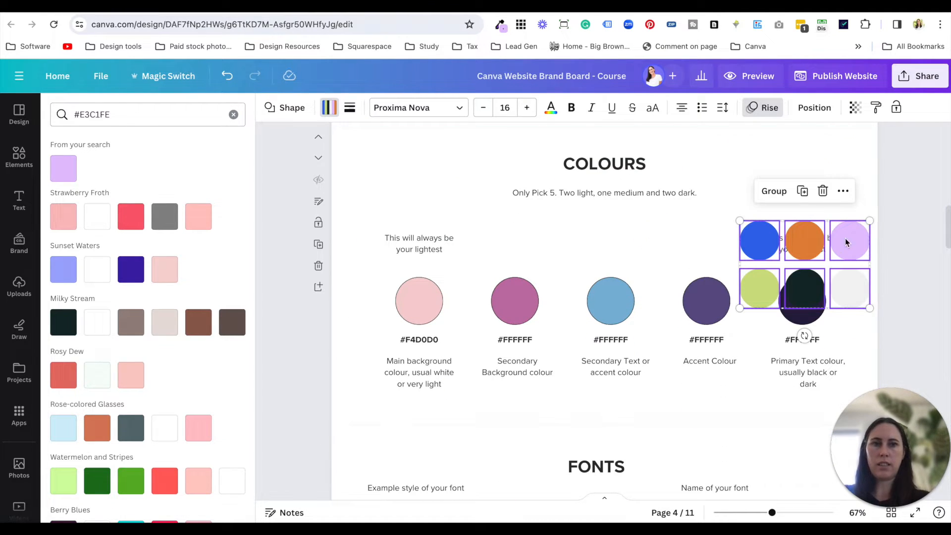
- Shrink the pasted palette circles and centre them between the Colours subtitle and the middle colour circle
left_click_drag(870, 308, 834, 274)
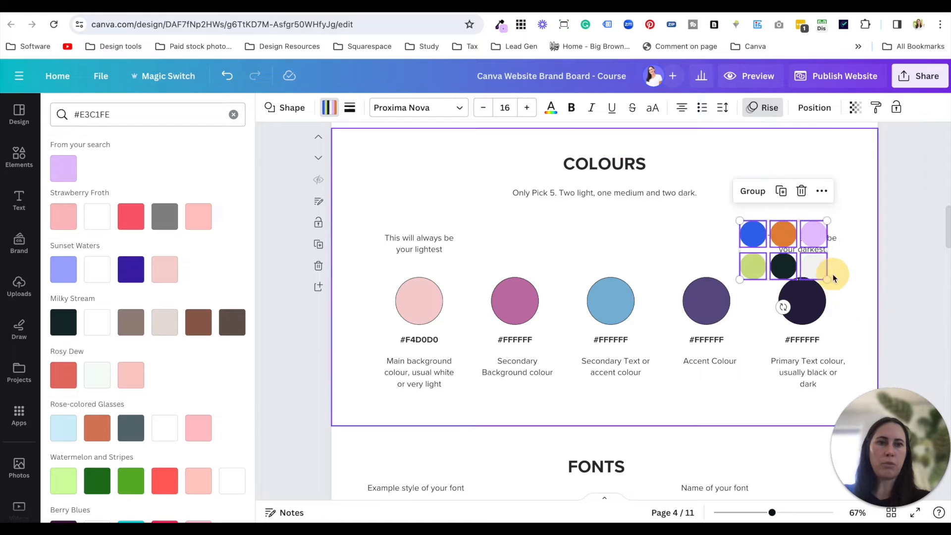
left_click_drag(784, 236, 605, 224)
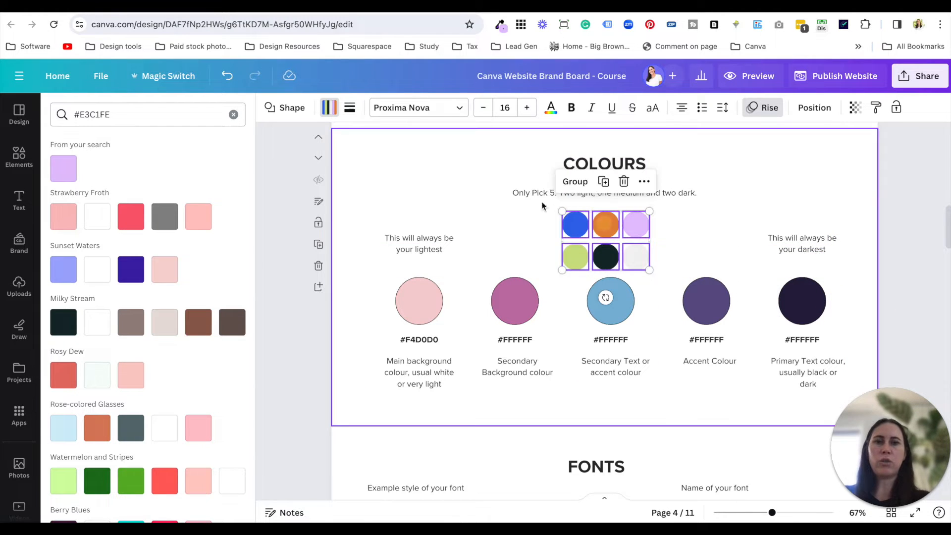
left_click(686, 227)
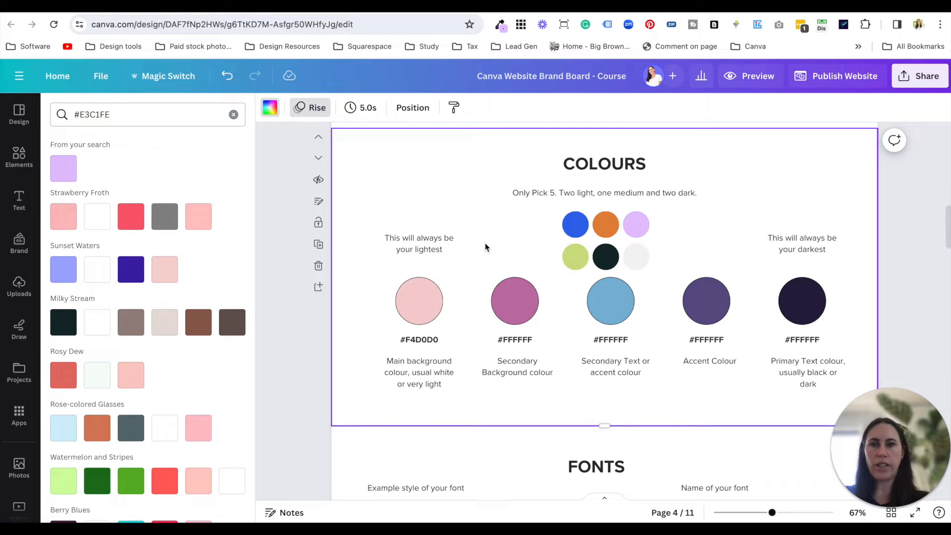
- Clear the #E3C1FE colour search and copy the hex code of the blue palette circle
left_click(406, 289)
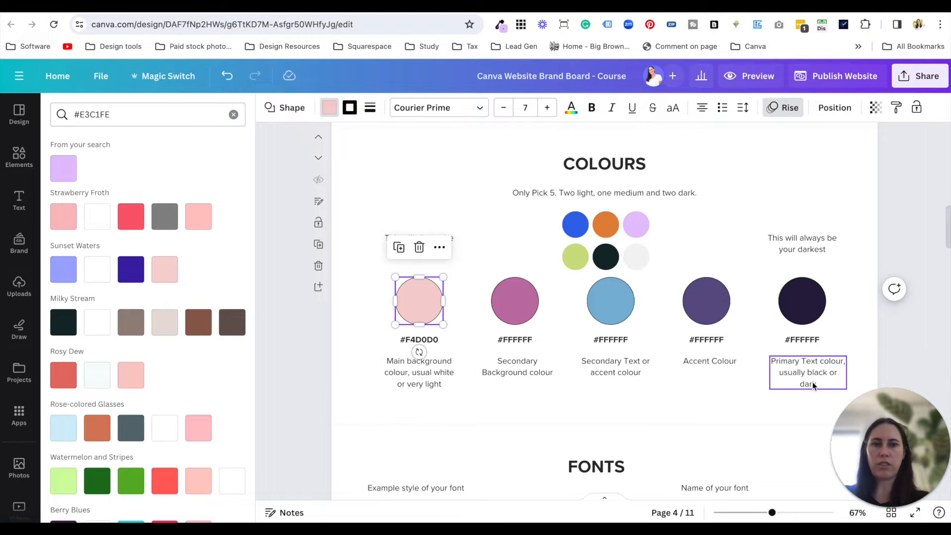
left_click(463, 410)
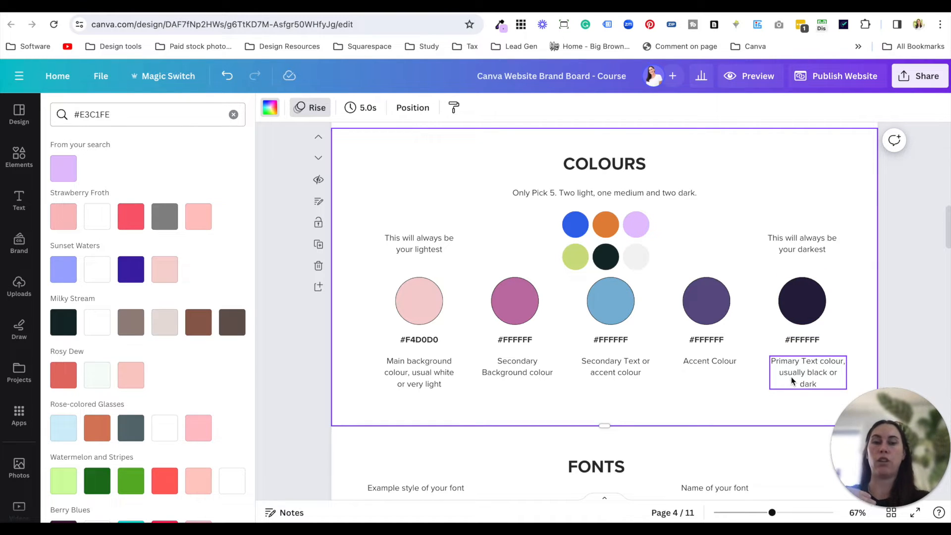
left_click(429, 312)
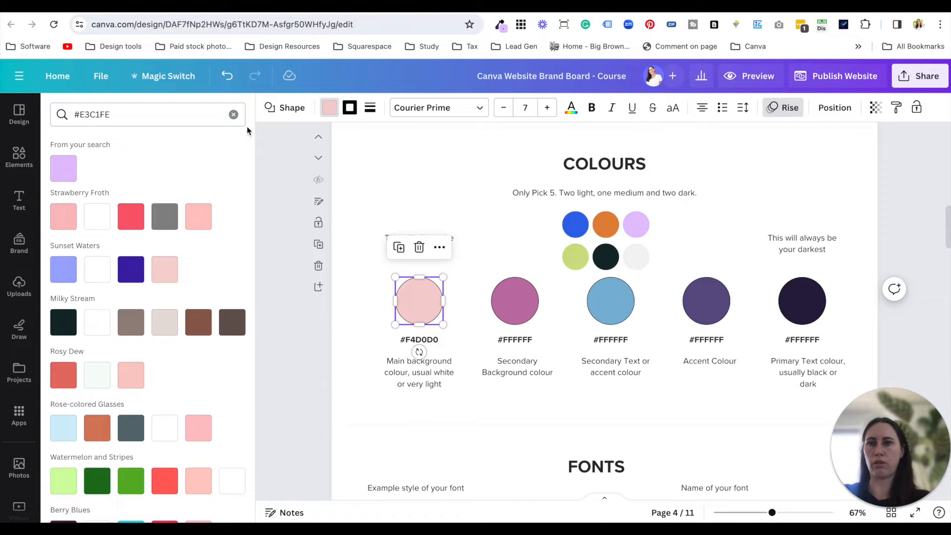
left_click(233, 115)
left_click(576, 229)
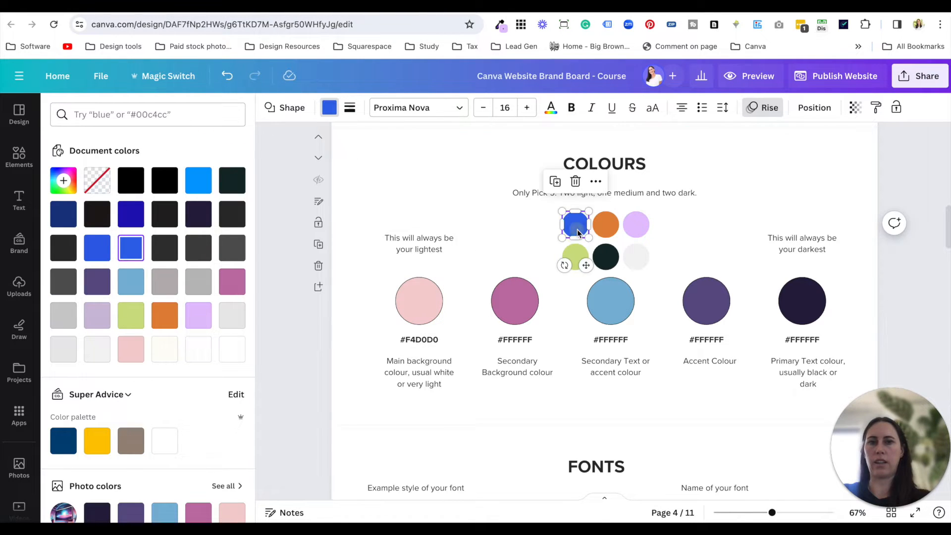
left_click(132, 246)
key("ctrl+c")
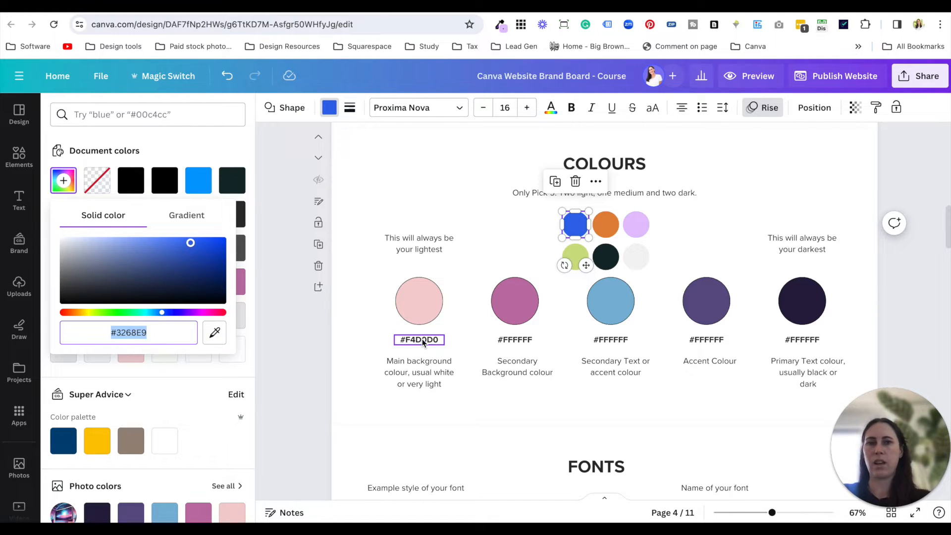
- Replace the hex label under the Secondary Text or accent colour circle with #3268E9
left_click(614, 340)
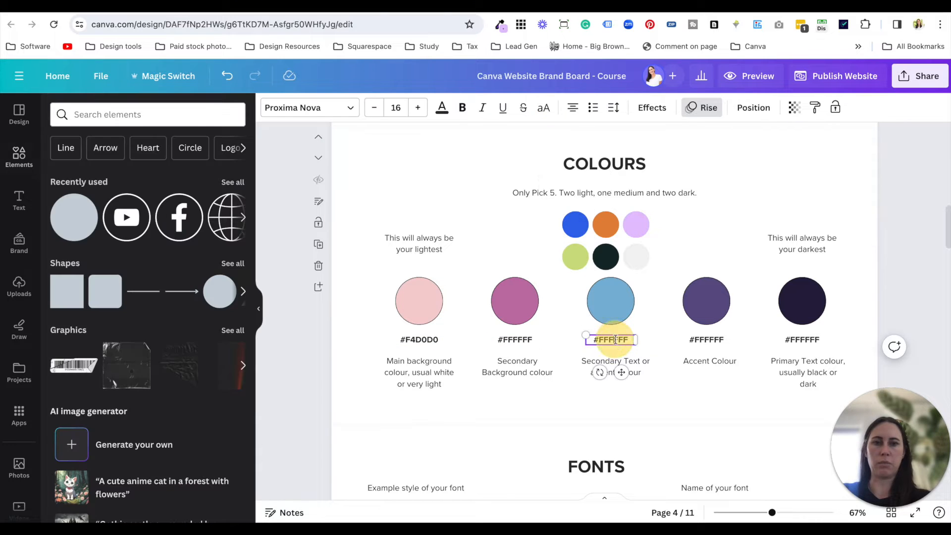
double_click(615, 340)
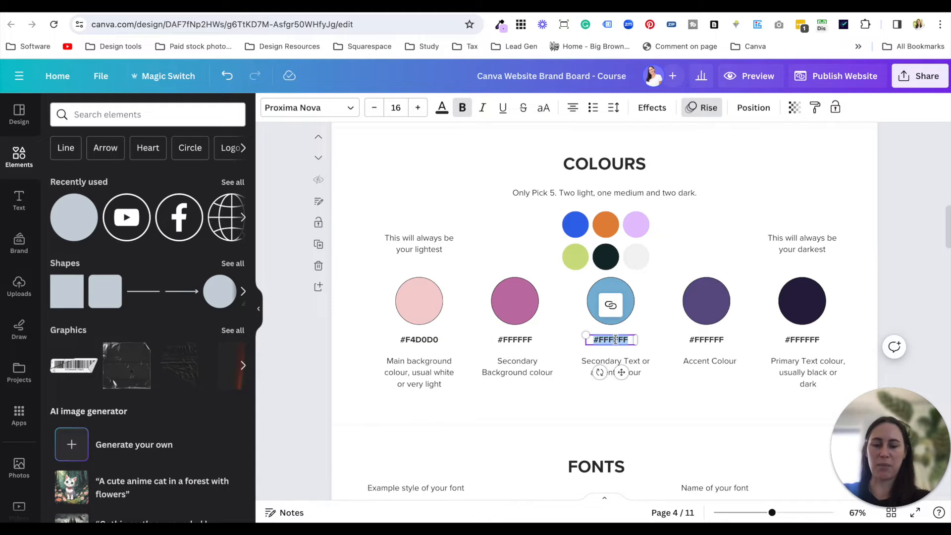
key("ctrl+v")
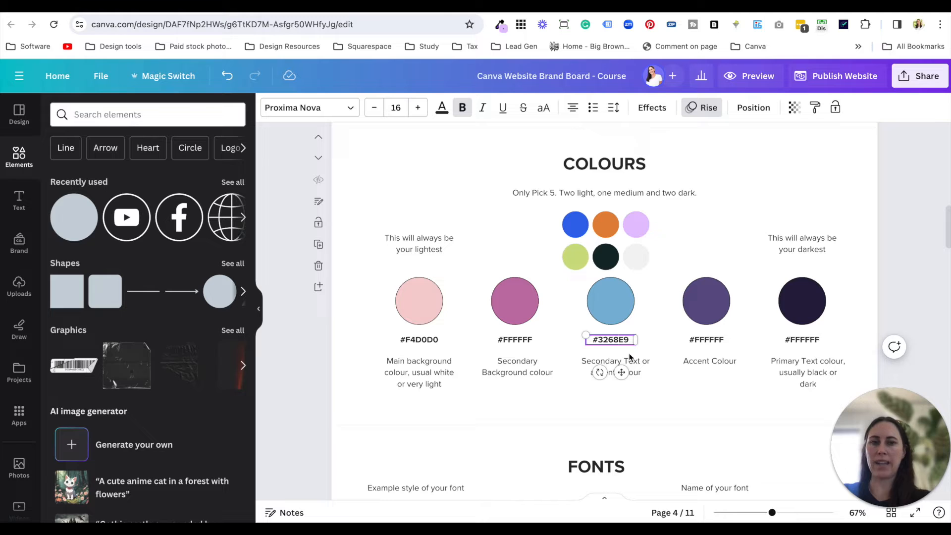
left_click(658, 397)
- Fill the Secondary Text or accent colour circle with #3268E9
left_click(619, 311)
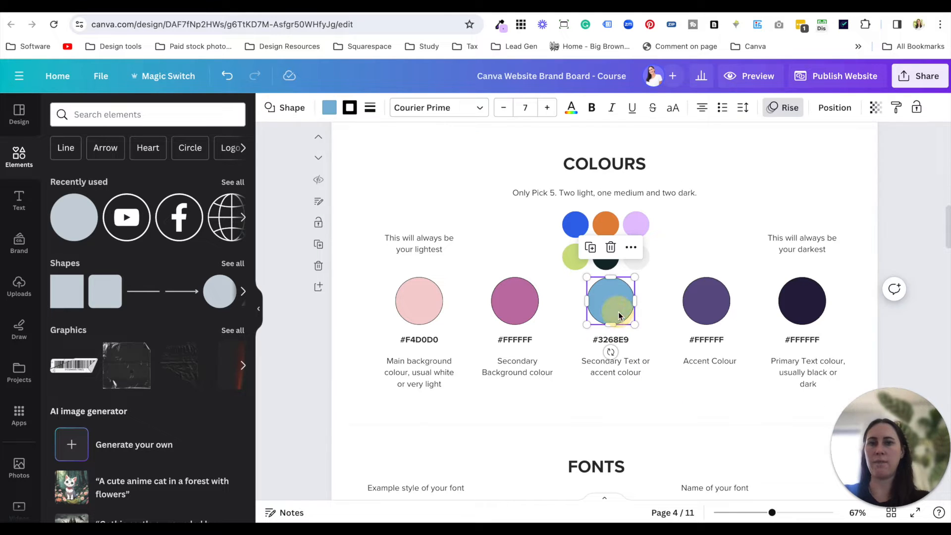
left_click(329, 108)
left_click(149, 114)
key("ctrl+v")
left_click(76, 167)
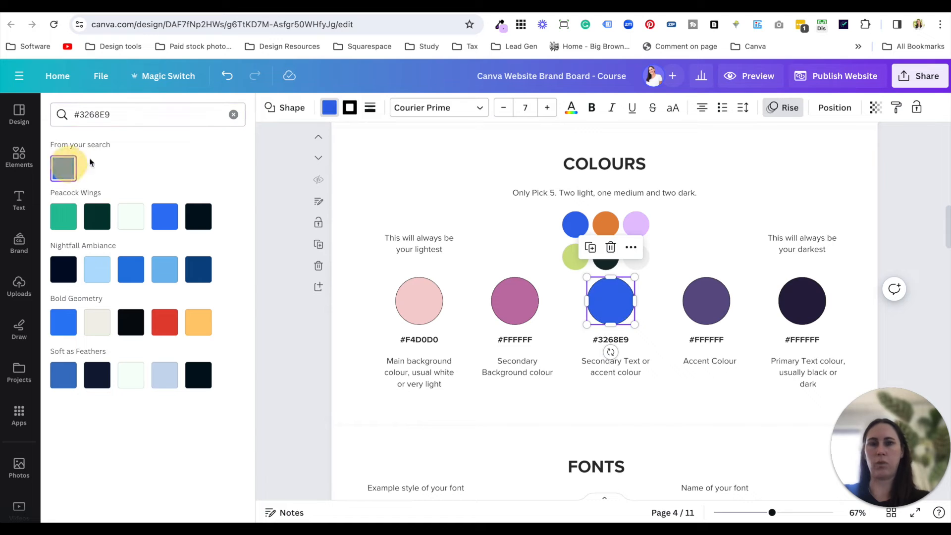
left_click(685, 379)
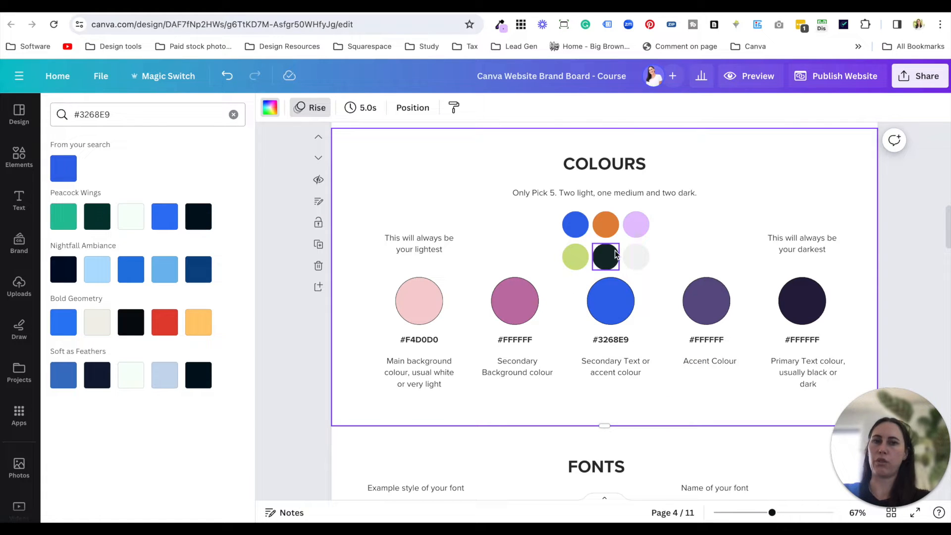
- Copy the dark green palette circle's hex code and fill the Primary Text colour circle with #13292A
left_click(606, 262)
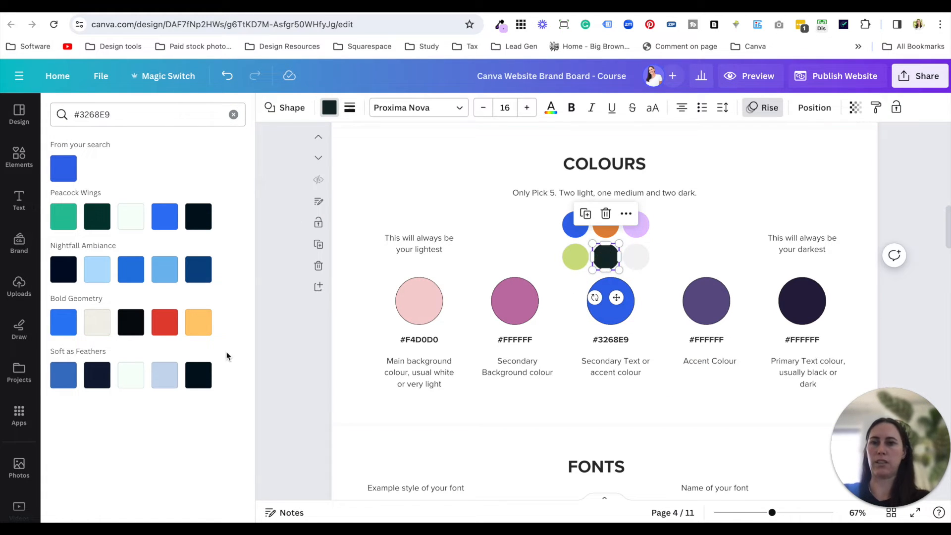
left_click(233, 114)
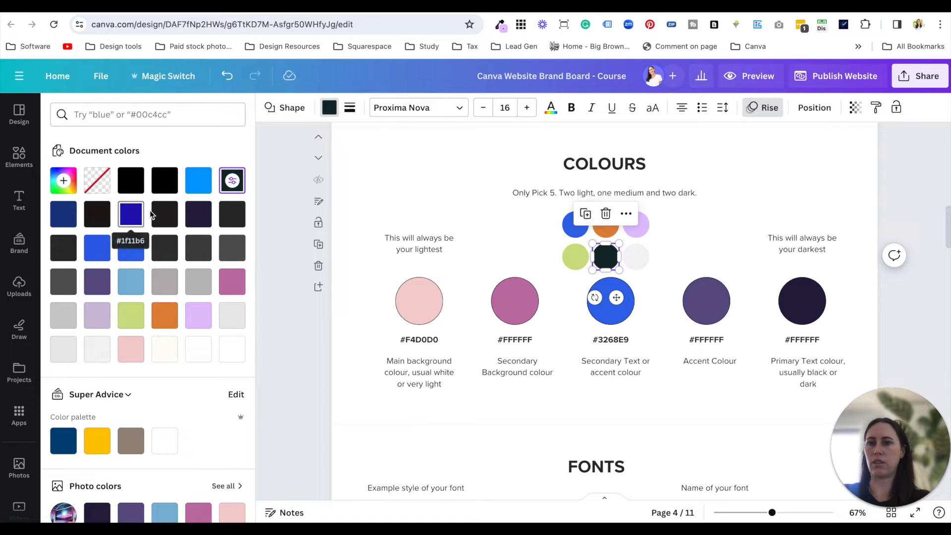
left_click(232, 180)
key("ctrl+c")
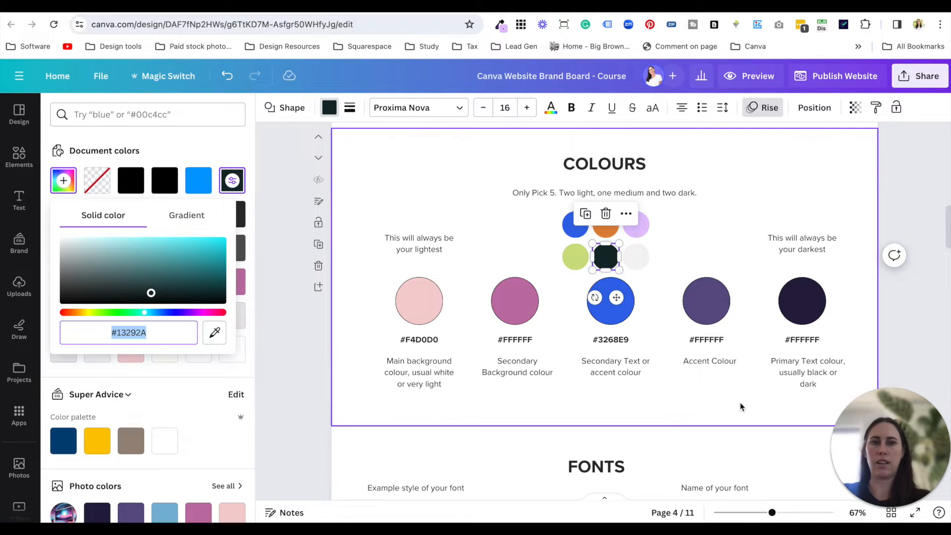
left_click(803, 302)
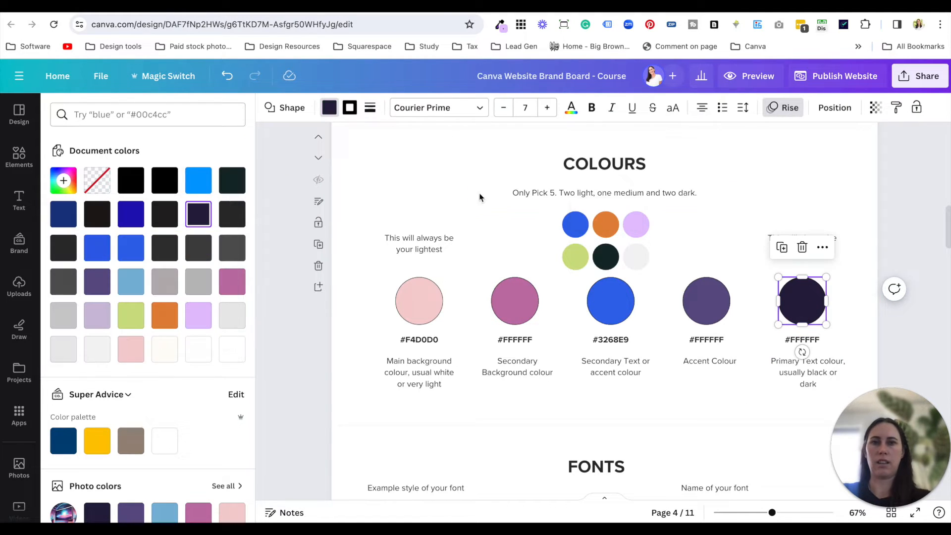
left_click(161, 121)
key("ctrl+v")
left_click(69, 175)
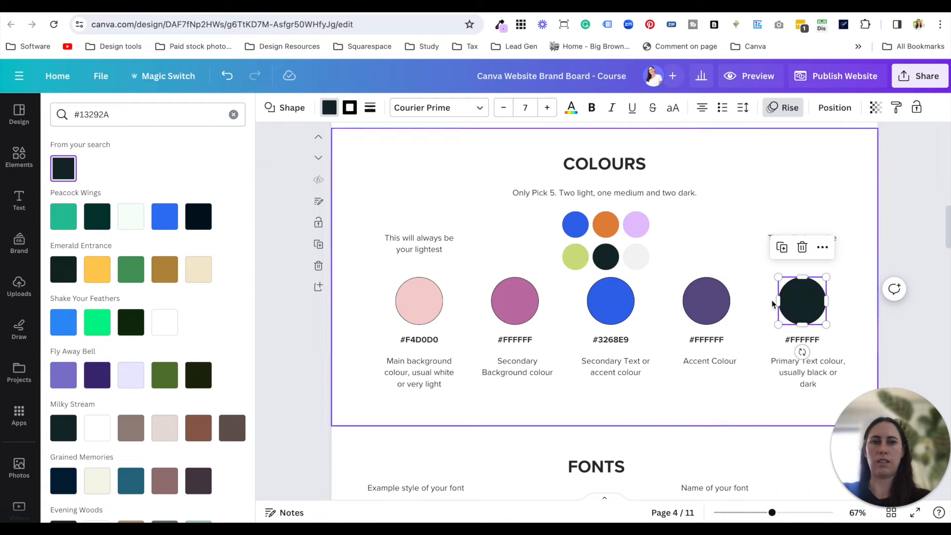
- Replace the hex label under the Primary Text colour circle with #13292A
double_click(822, 340)
key("ctrl+v")
left_click(745, 389)
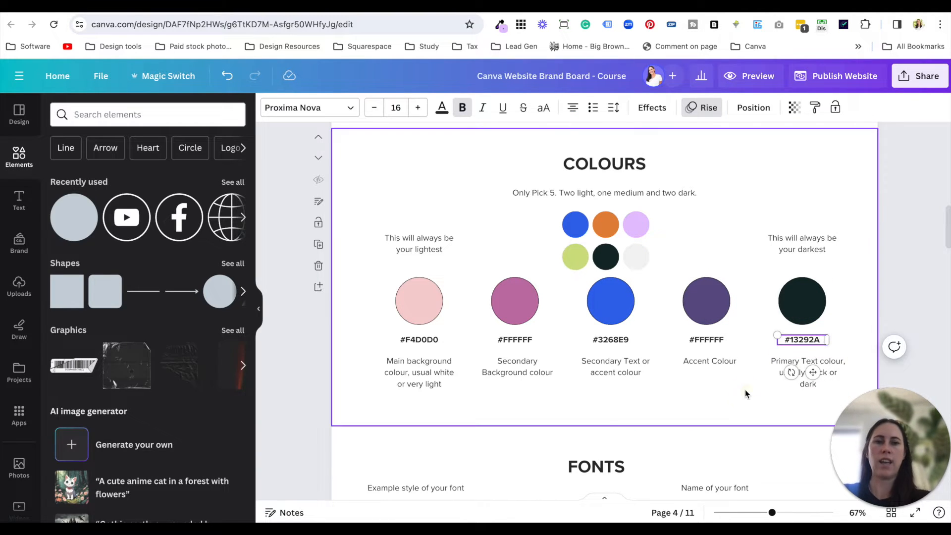
- Review the hex labels in the Colours section and the heading and paragraph samples in the Fonts section
left_click(624, 341)
double_click(624, 341)
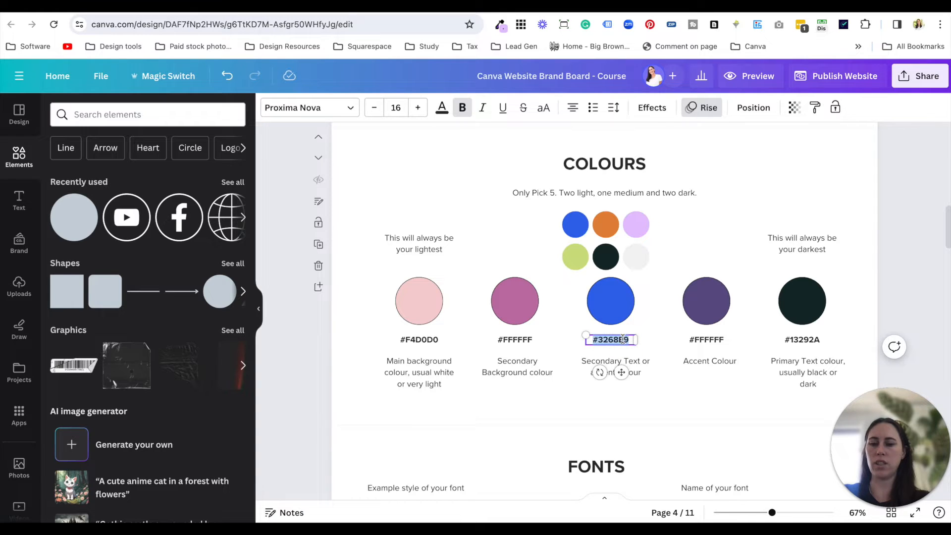
left_click(688, 409)
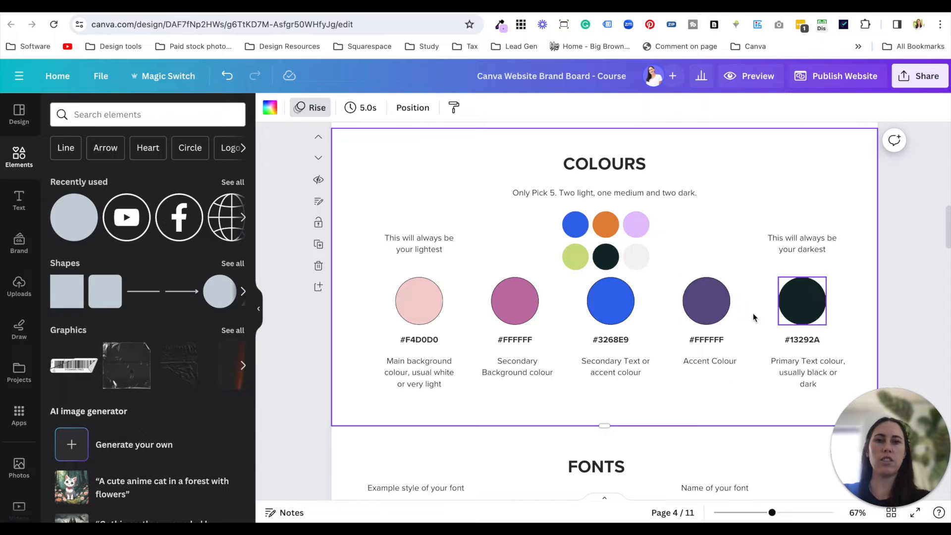
scroll(638, 329, "down", 6)
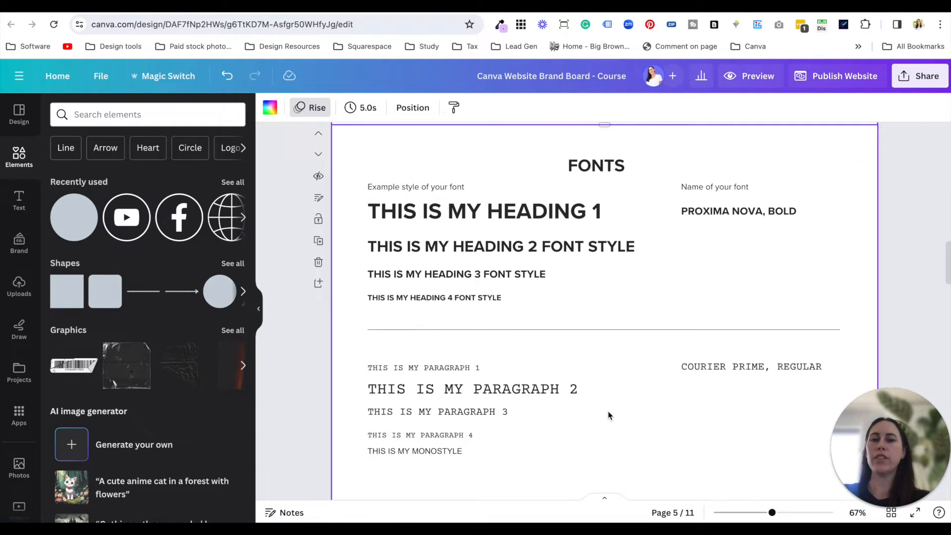
scroll(609, 415, "down", 1)
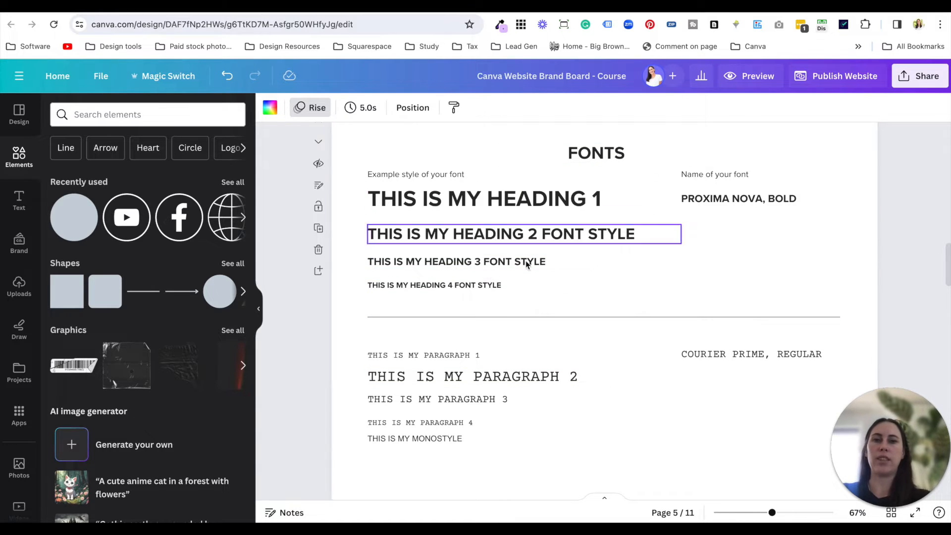
left_click(549, 207)
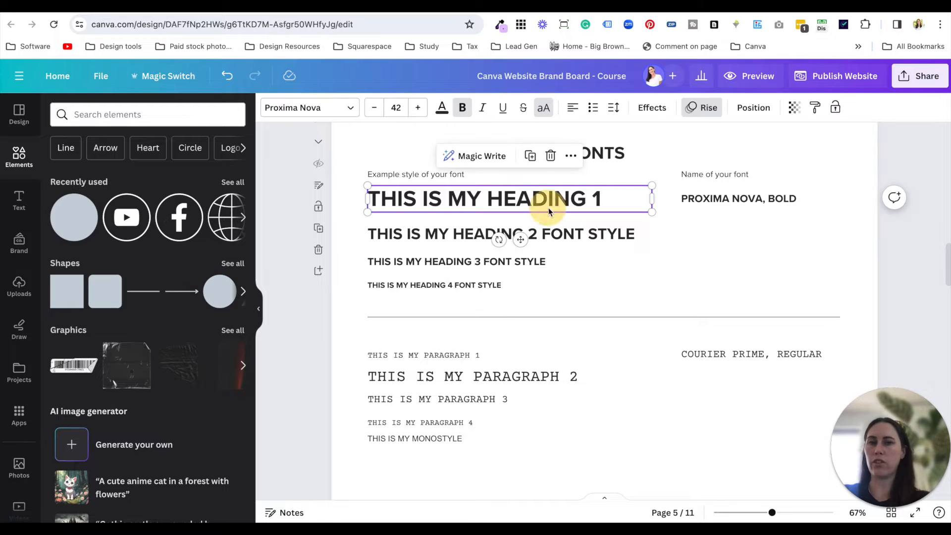
left_click(636, 263)
- Copy the tilted "Urban summer collection" website mockup from the inspiration images and paste it, enlarged, over the Fonts section's text samples
scroll(578, 270, "up", 10)
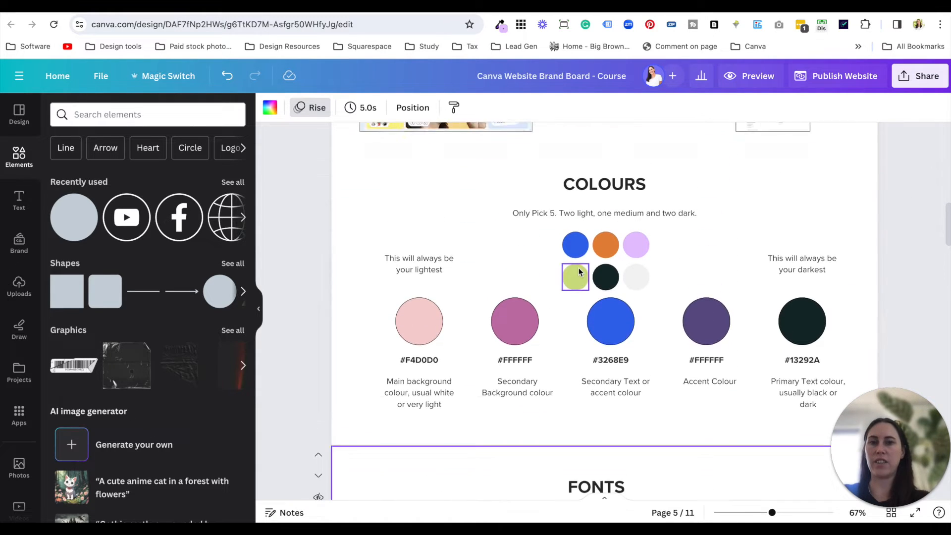
scroll(578, 270, "up", 4)
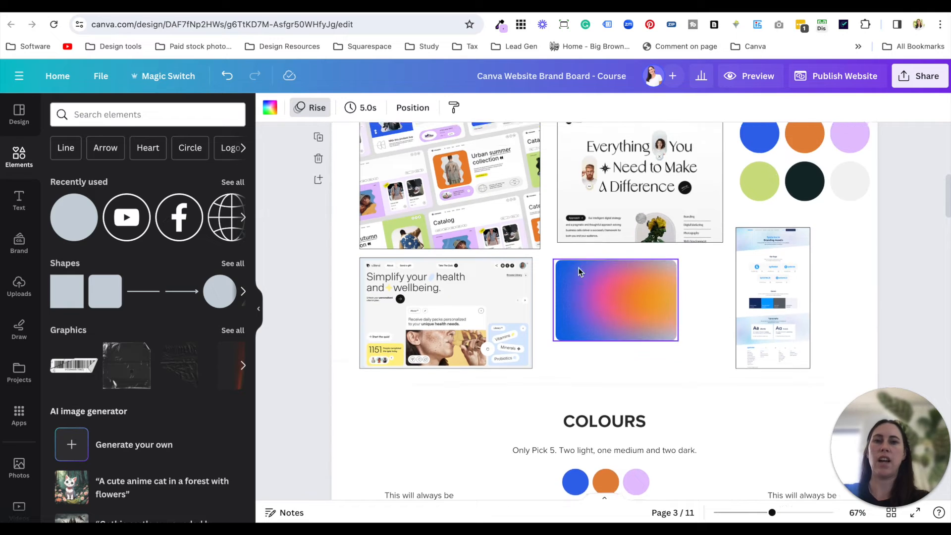
left_click(503, 213)
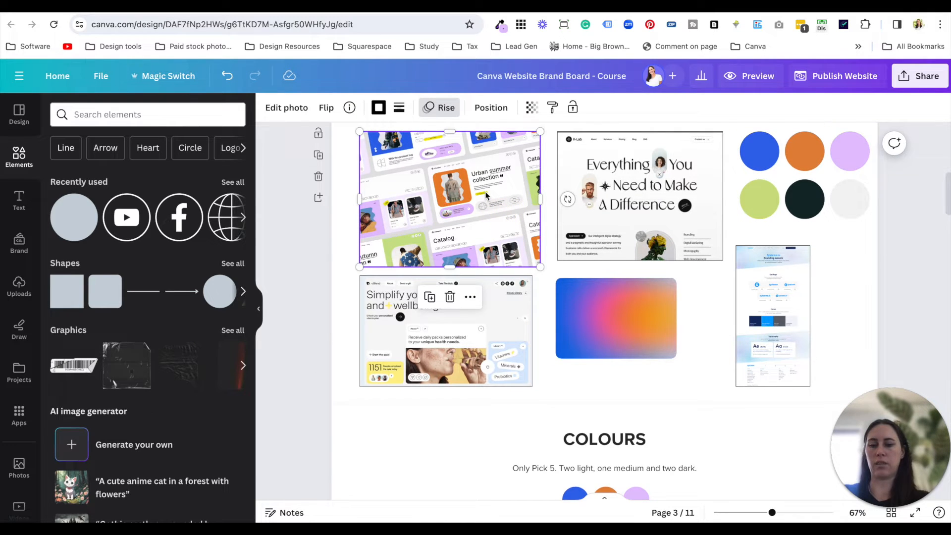
scroll(529, 277, "down", 12)
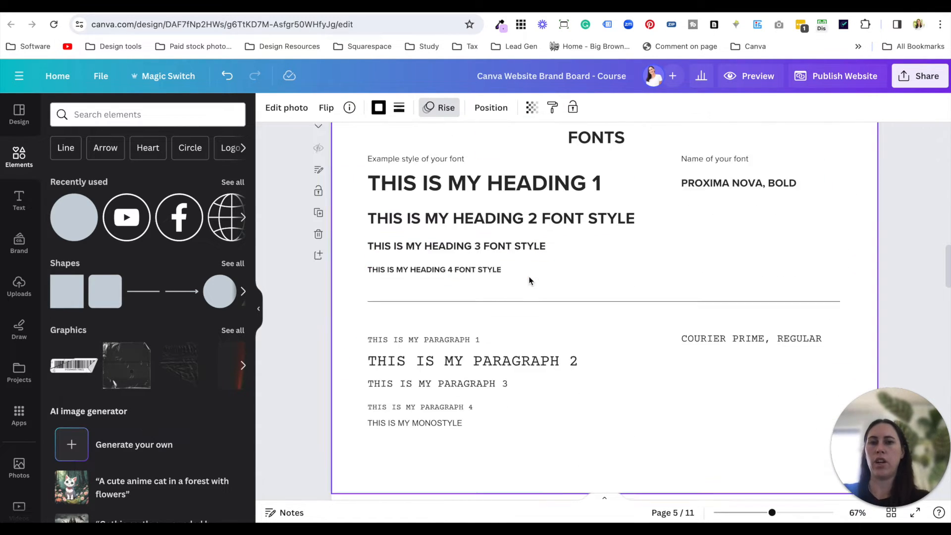
scroll(530, 280, "down", 1)
key("ctrl+v")
left_click_drag(516, 255, 738, 250)
left_click_drag(620, 310, 501, 389)
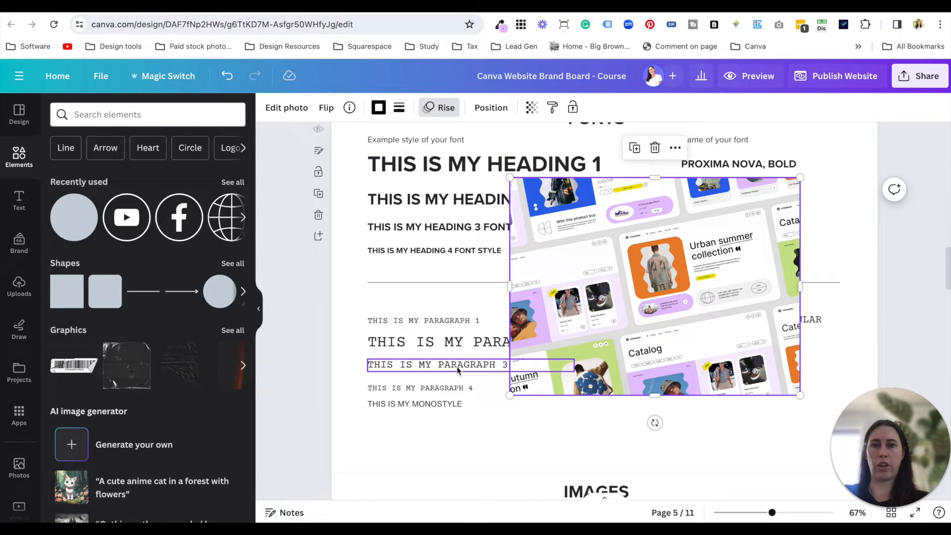
- Delete the pasted website mockup from the Fonts section
left_click_drag(416, 300, 429, 417)
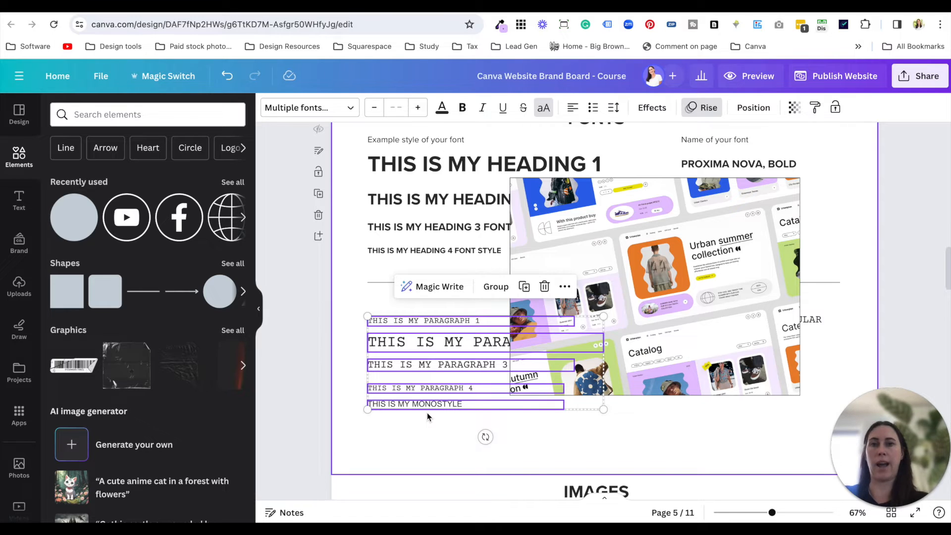
left_click(427, 412)
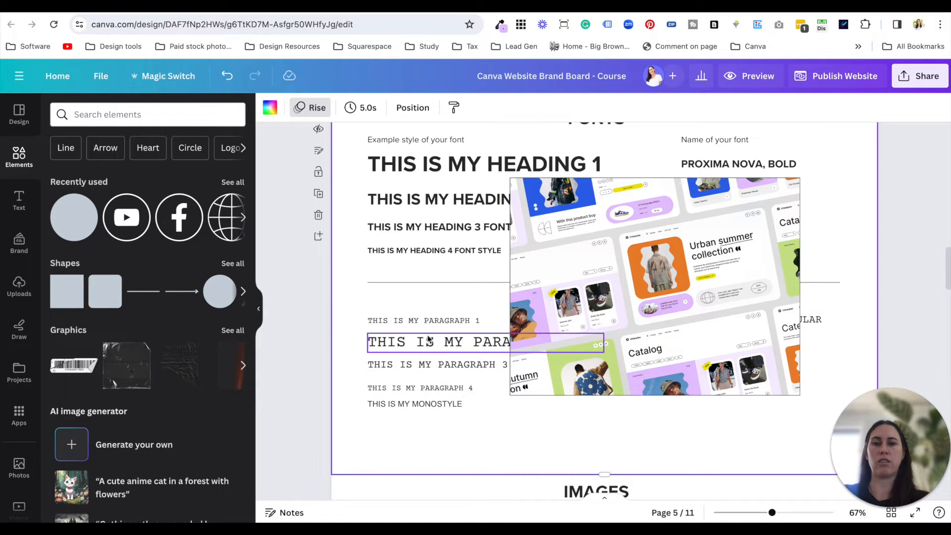
left_click(682, 360)
key("Delete")
- Examine the font name labels in the Fonts section and each sample photo in the Images section
scroll(683, 360, "down", 2)
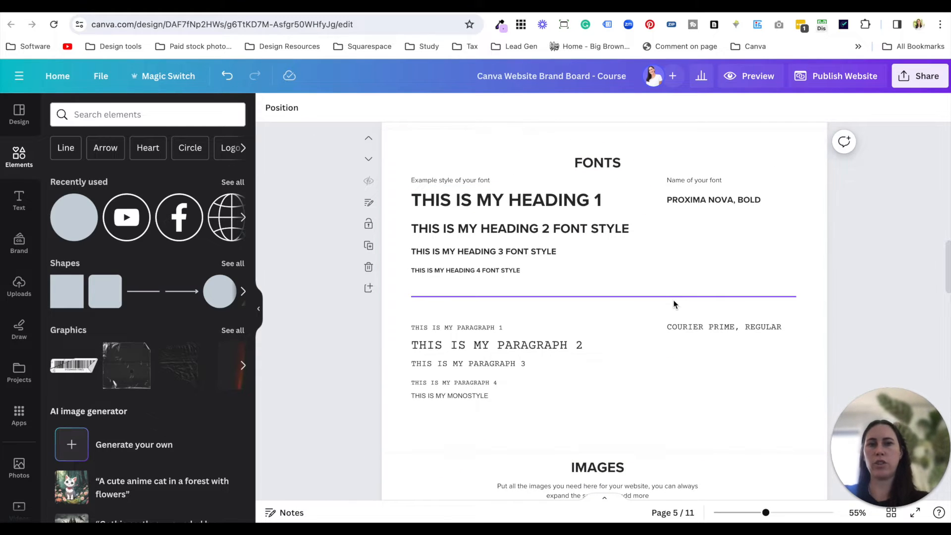
left_click(721, 200)
left_click(721, 201)
left_click(686, 246)
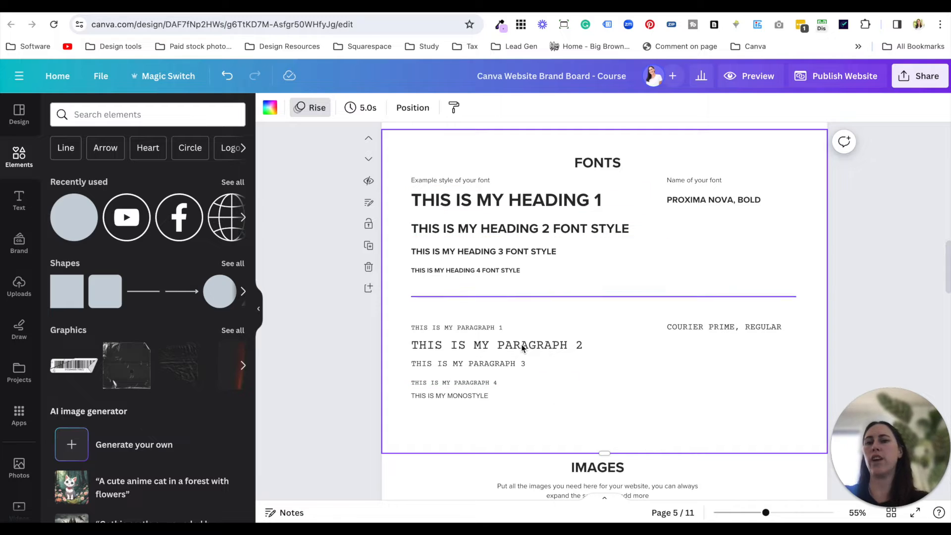
scroll(629, 367, "down", 6)
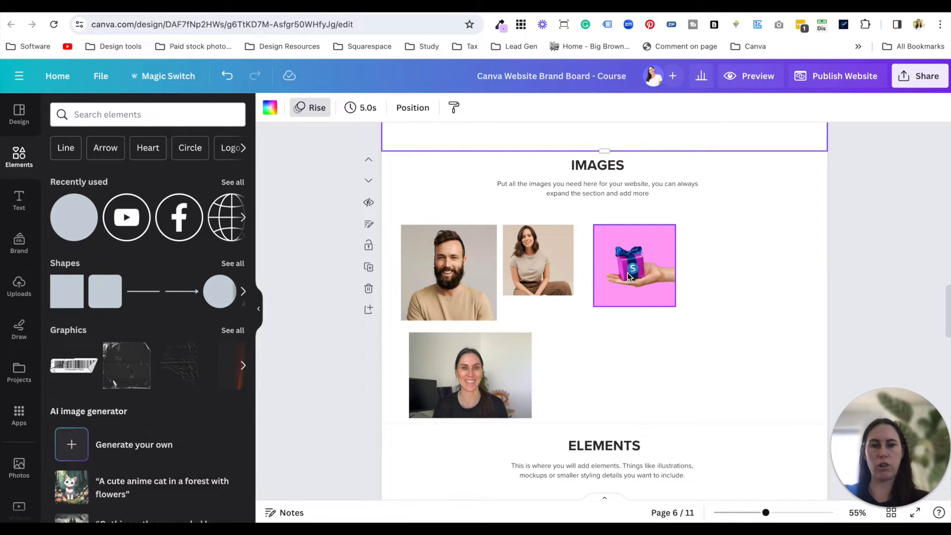
left_click(639, 291)
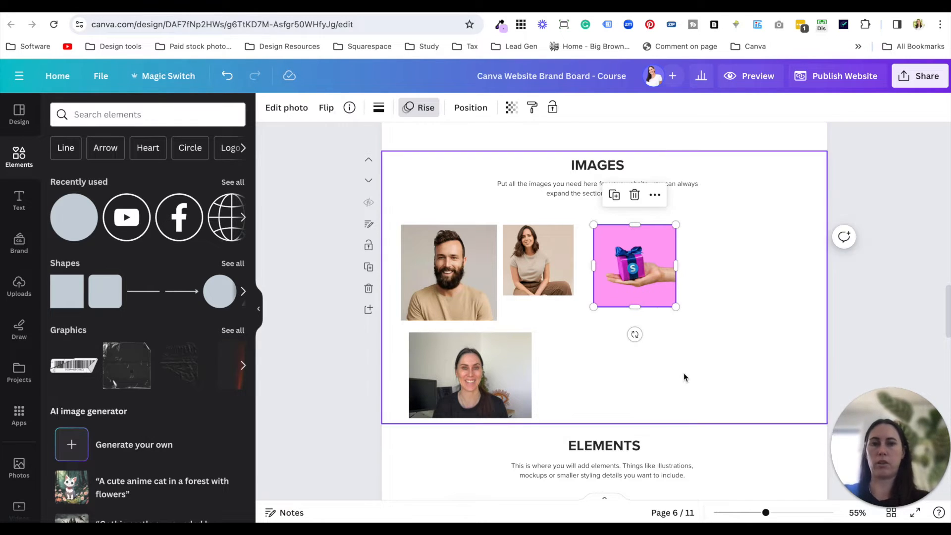
left_click(560, 281)
left_click(463, 277)
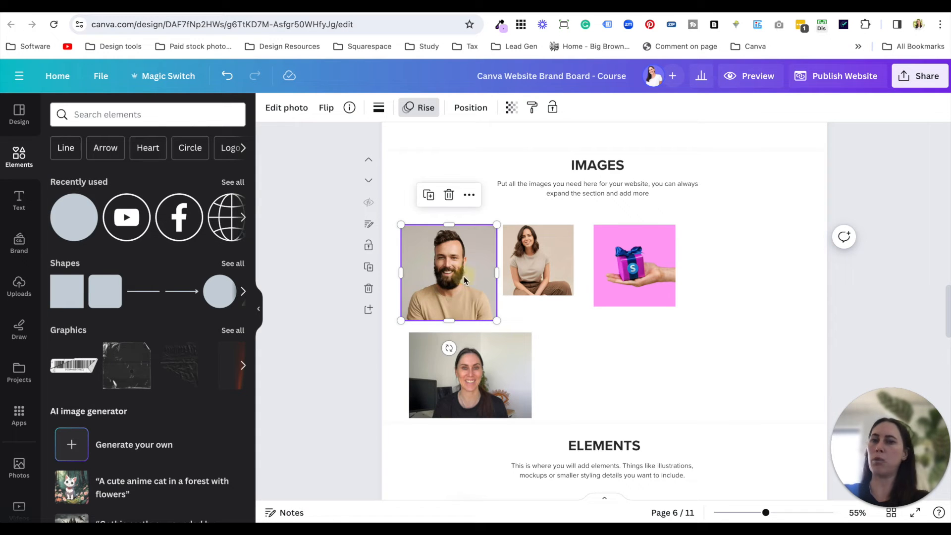
left_click(528, 385)
left_click(610, 383)
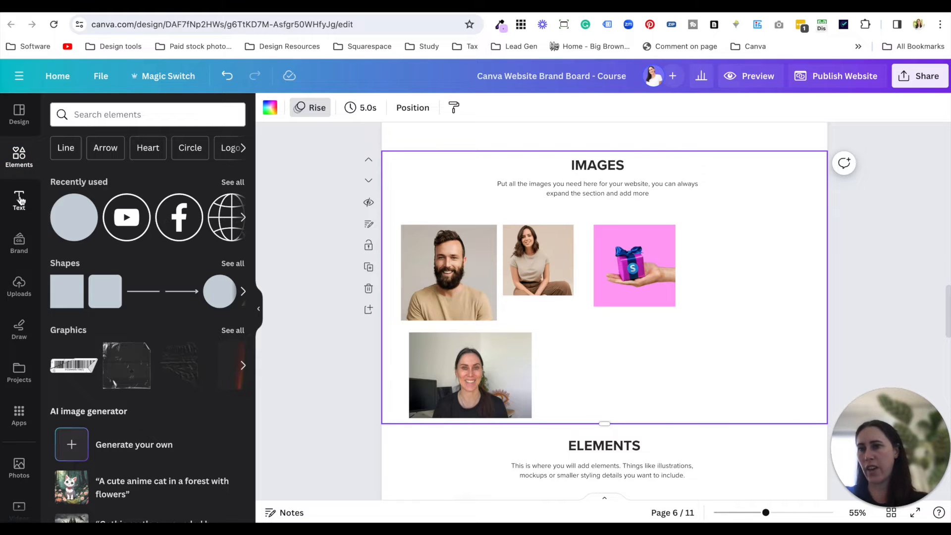
- Search the elements for "happy woman" and line up the photo of the woman in black with the left edge of the bearded man's photo
left_click(133, 119)
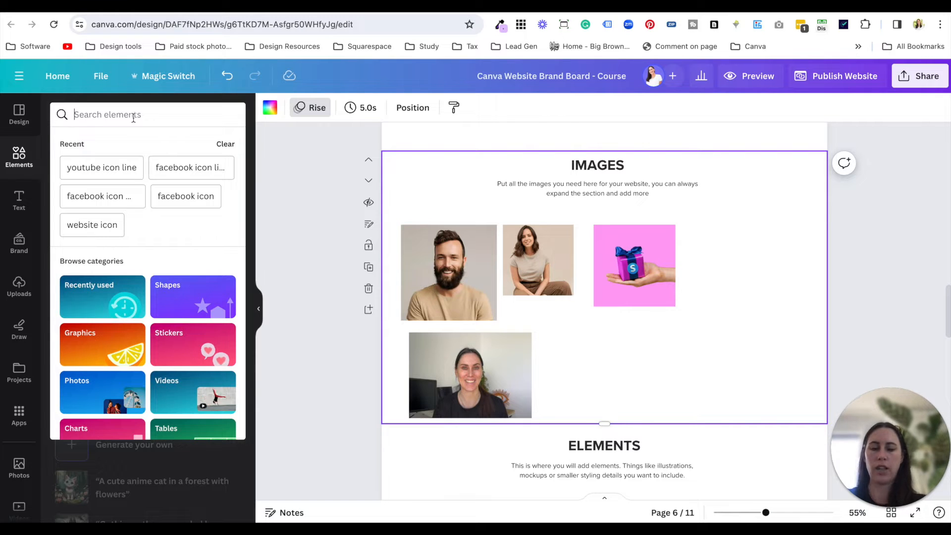
type("happy woman")
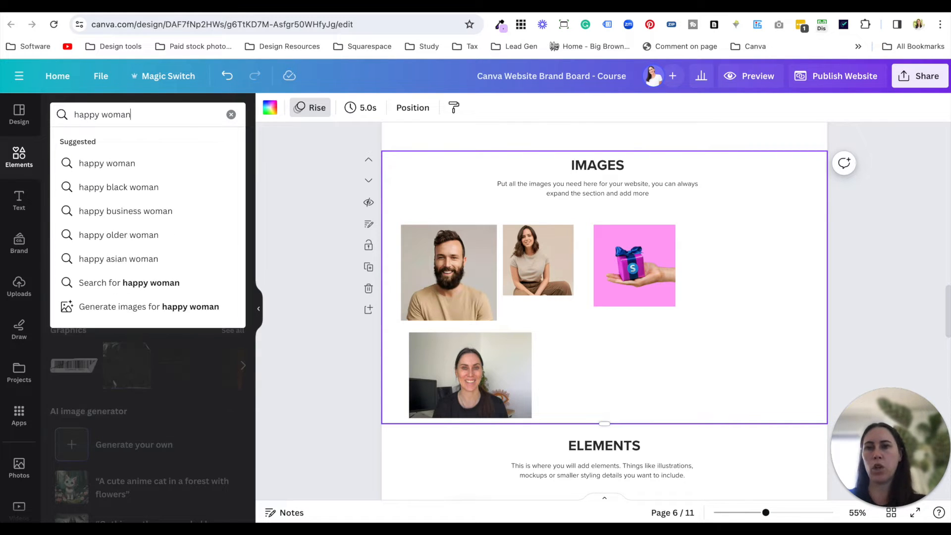
key("Return")
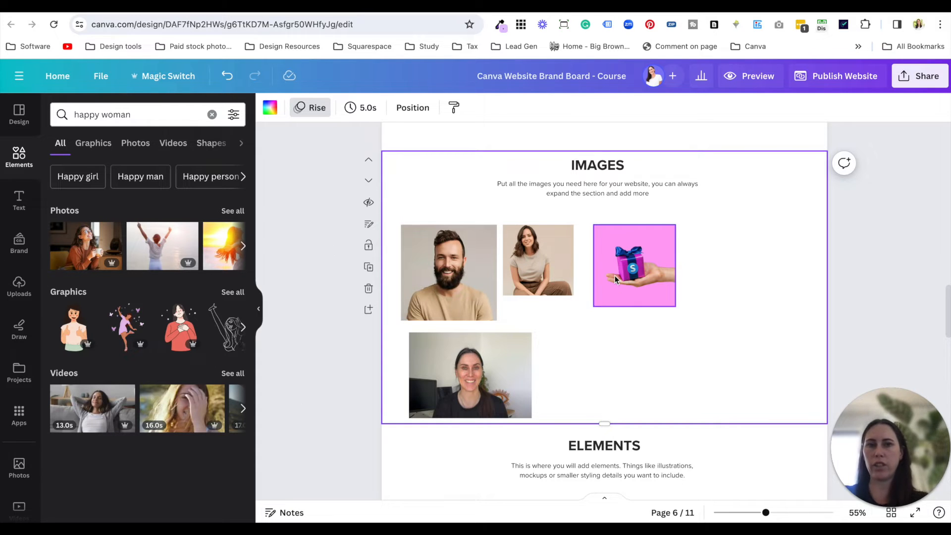
left_click_drag(516, 366, 505, 366)
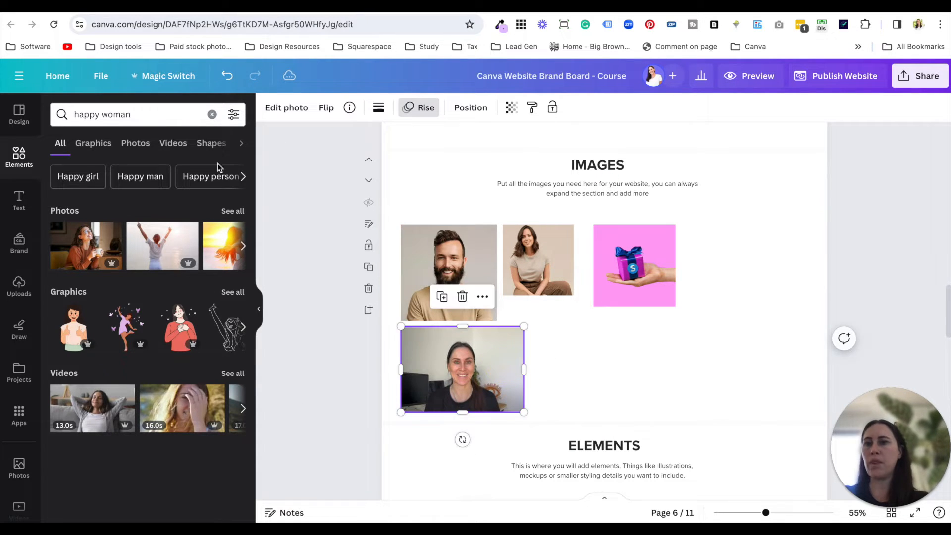
- Try a crumpled plastic wrap graphic scaled over the pink gift photo in the Images section, and delete the overlay
left_click(212, 115)
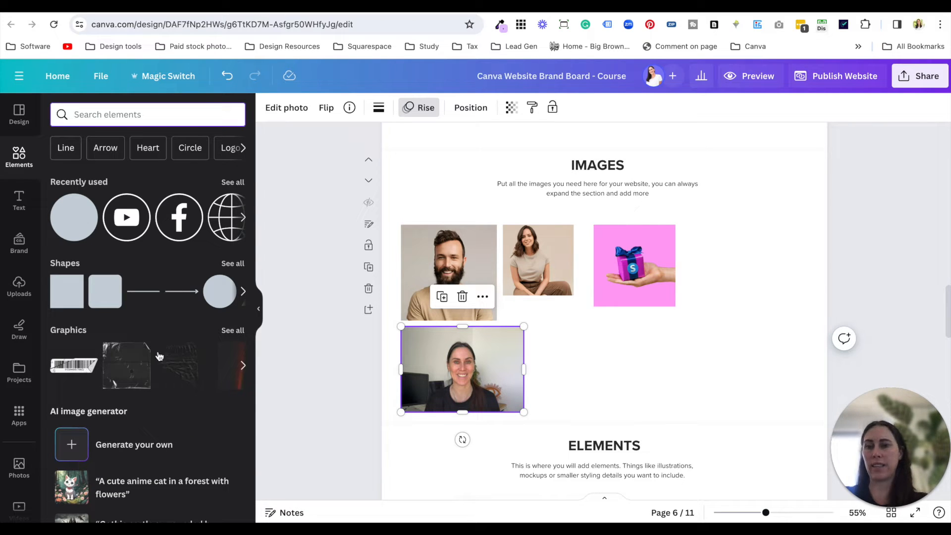
left_click(126, 365)
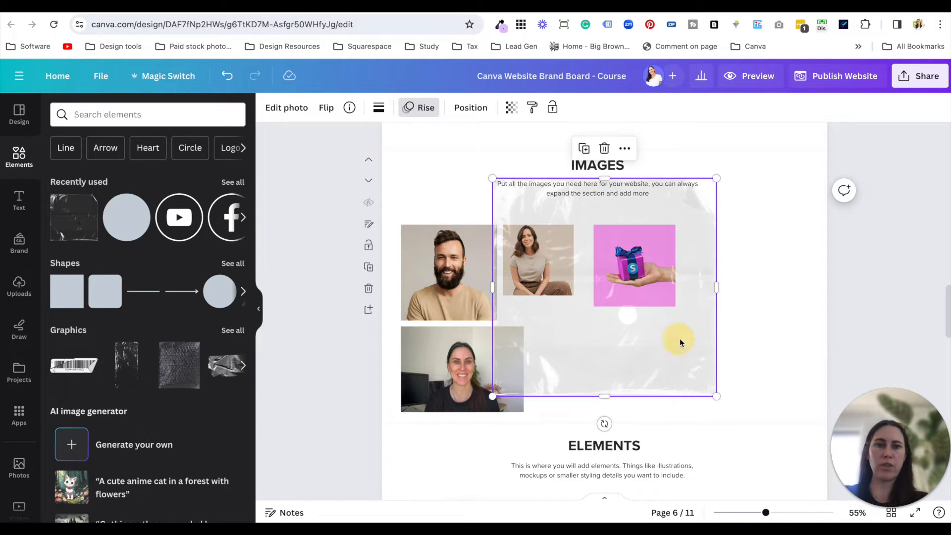
left_click_drag(679, 340, 737, 339)
left_click_drag(552, 187, 634, 255)
left_click(696, 348)
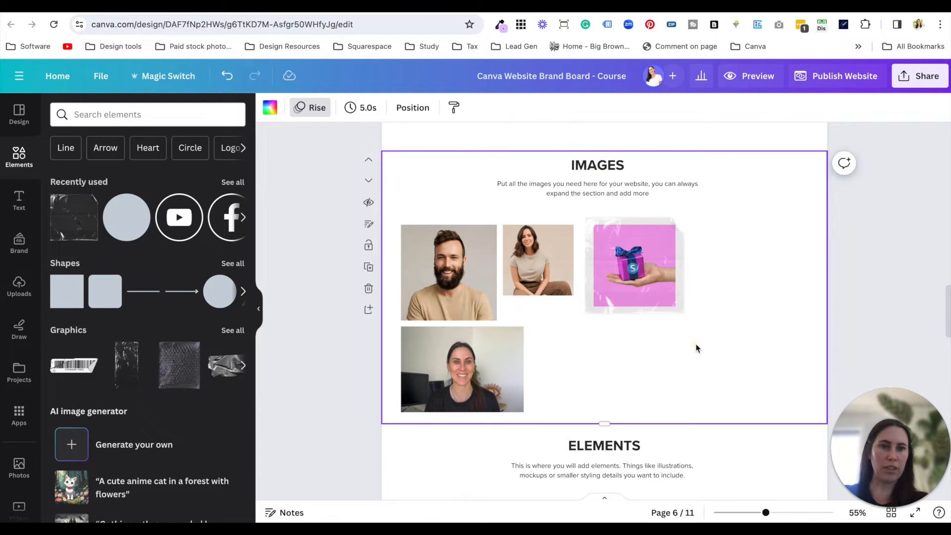
left_click(658, 310)
key("Delete")
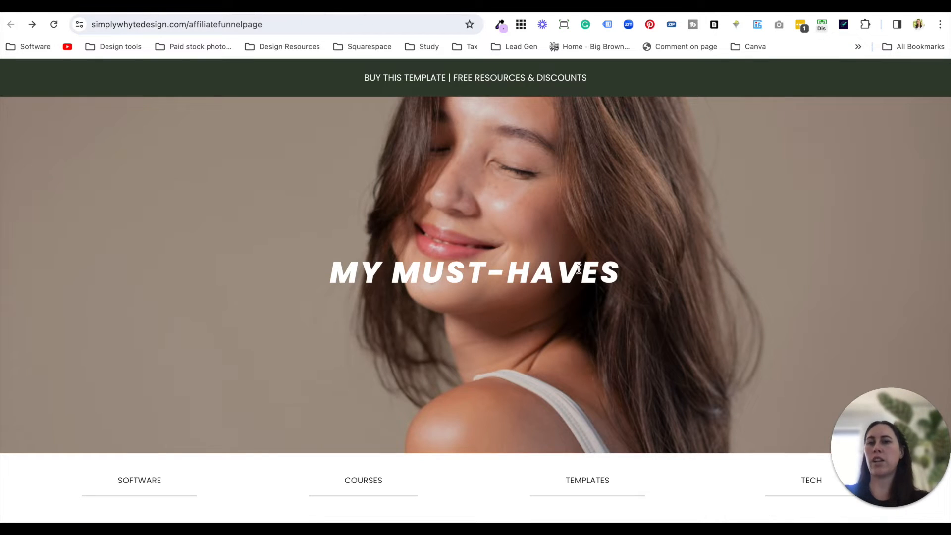
- Examine the hero and Featured images on the Simply Whyte Design affiliate funnel page, and return to the Canva brand board
scroll(579, 269, "down", 1)
scroll(578, 269, "down", 5)
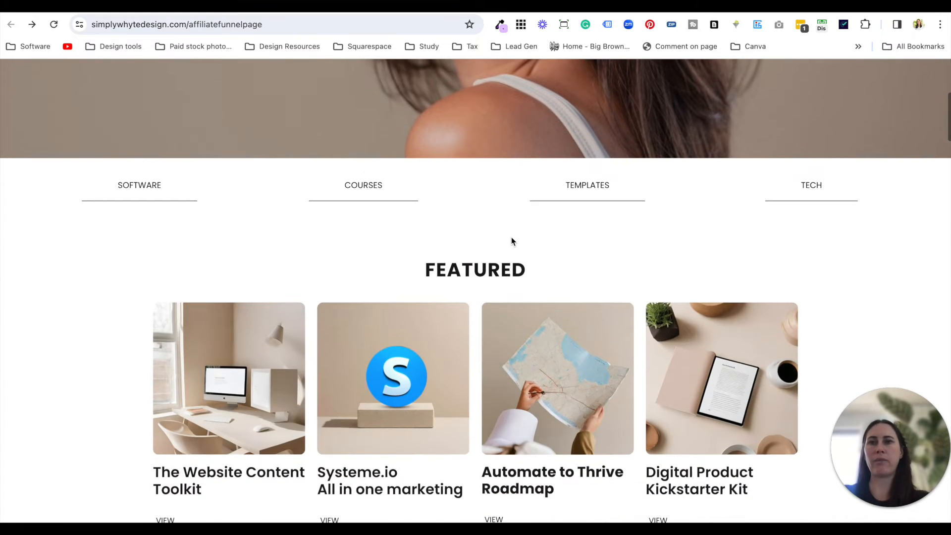
scroll(511, 240, "down", 1)
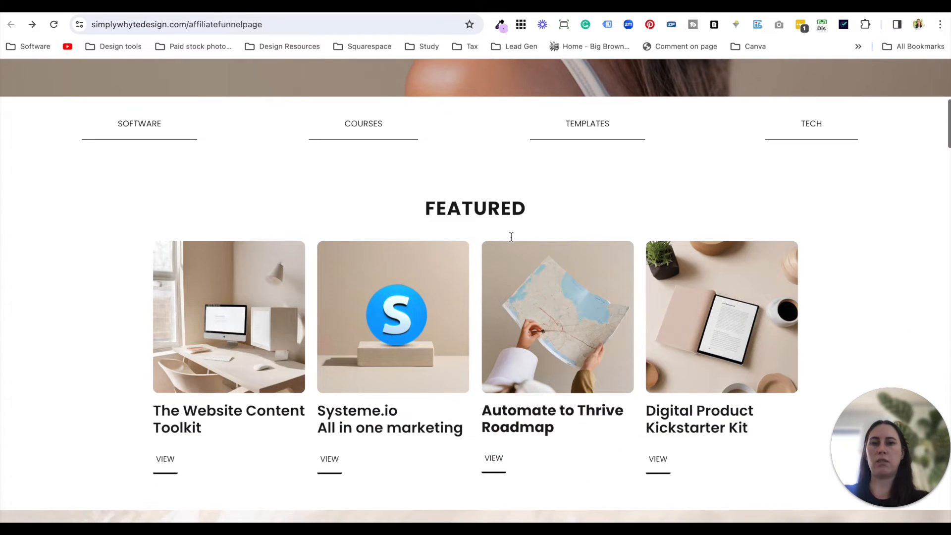
scroll(511, 237, "down", 1)
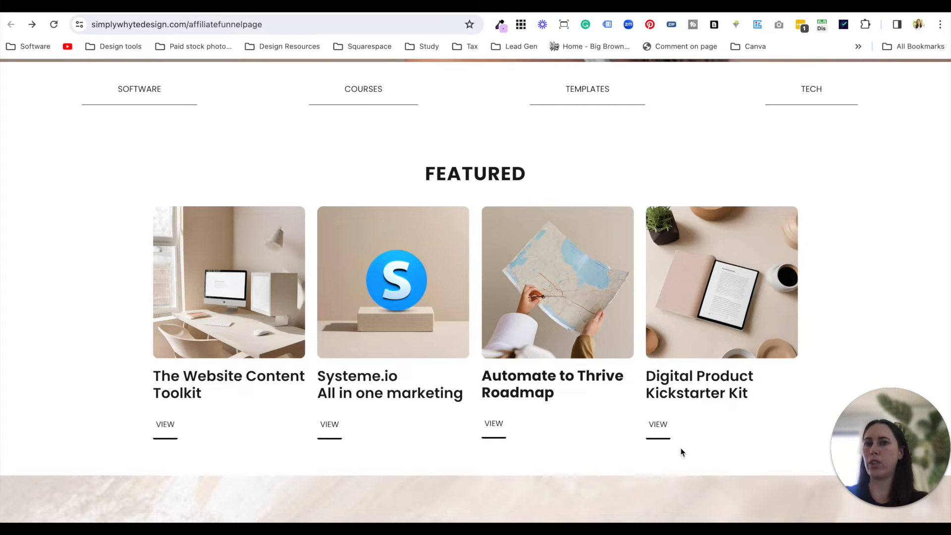
left_click(243, 10)
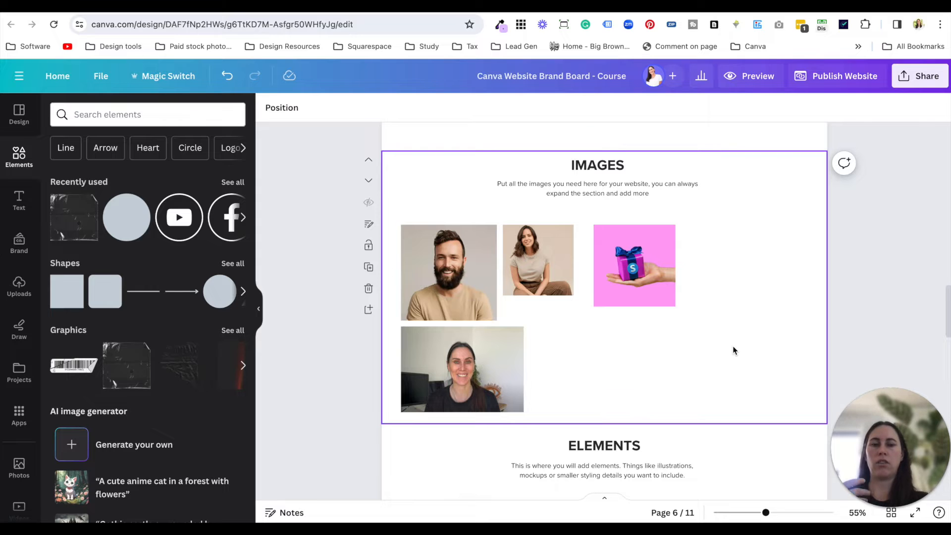
- Enlarge the Certificate of Completion image slightly in the Elements section
scroll(733, 346, "down", 4)
scroll(708, 302, "down", 3)
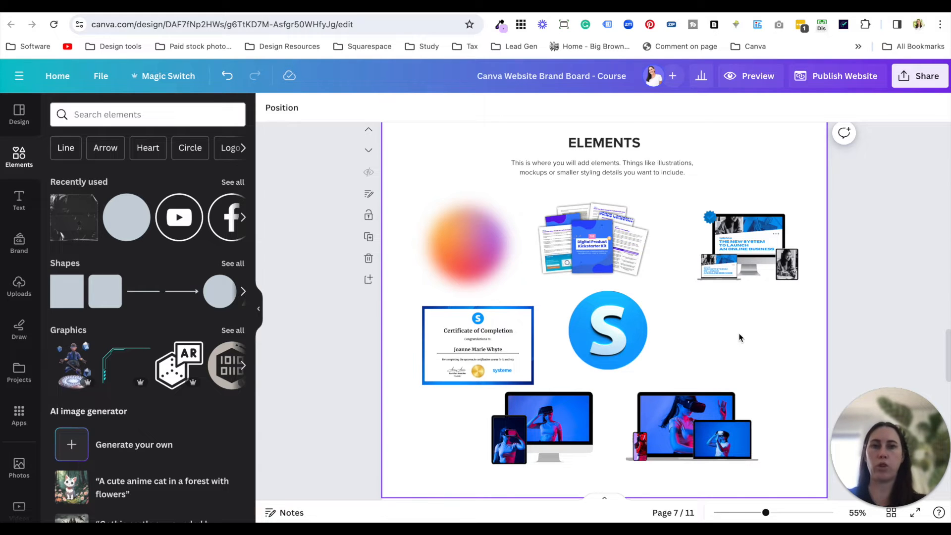
left_click(492, 329)
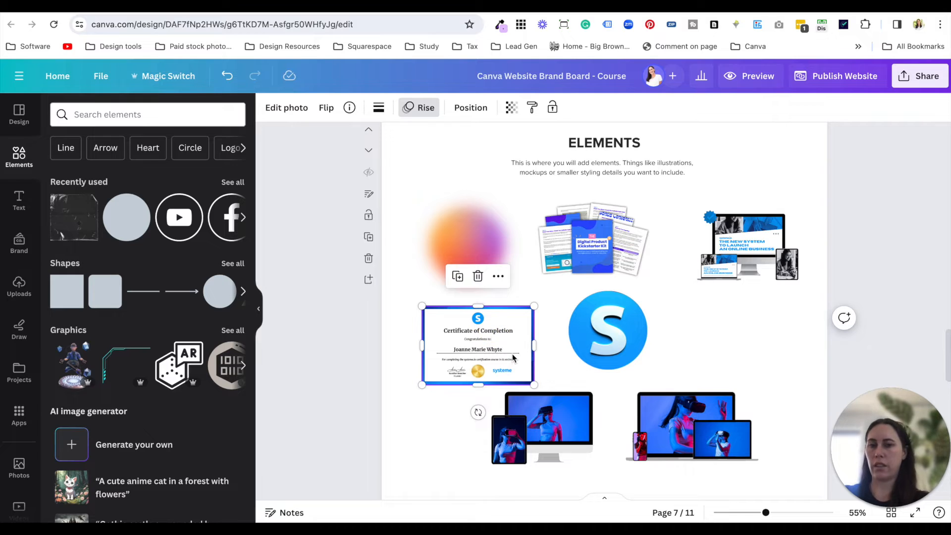
left_click_drag(535, 306, 544, 299)
left_click(432, 406)
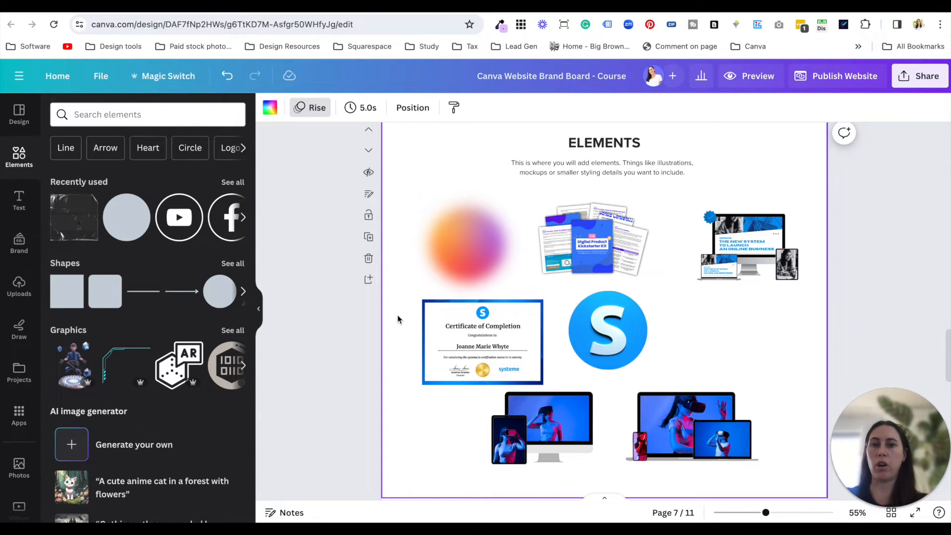
- Shrink the round blue S logo and the Digital Product Kickstarter Kit mockup slightly in the Elements section
left_click(496, 349)
left_click(617, 348)
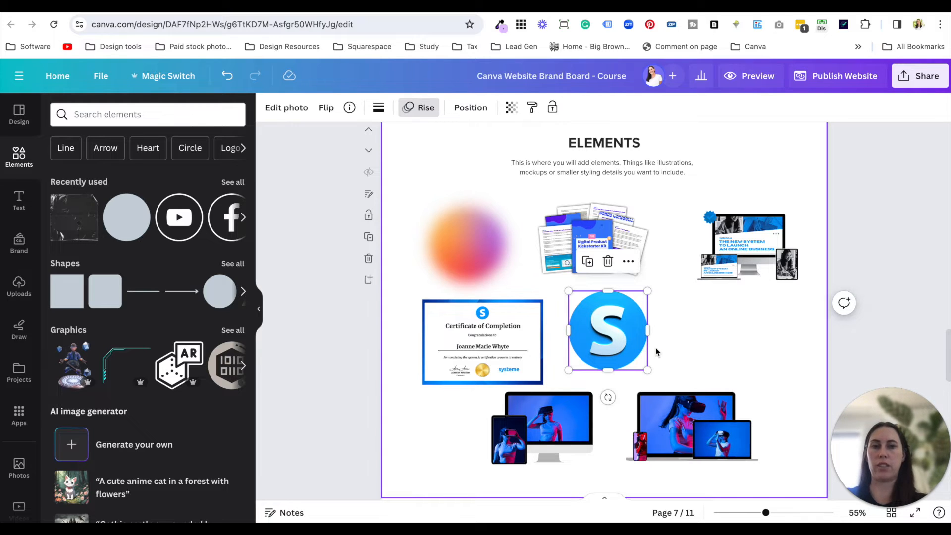
left_click_drag(646, 296, 682, 286)
left_click(624, 248)
left_click(734, 247)
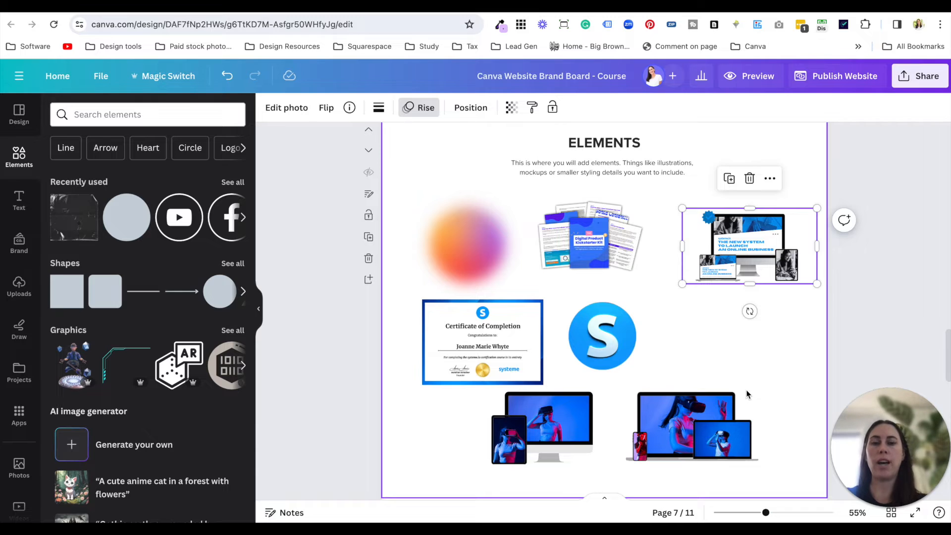
- Open the AI image generator from the element library and examine its generated portraits and their prompt text
left_click(728, 355)
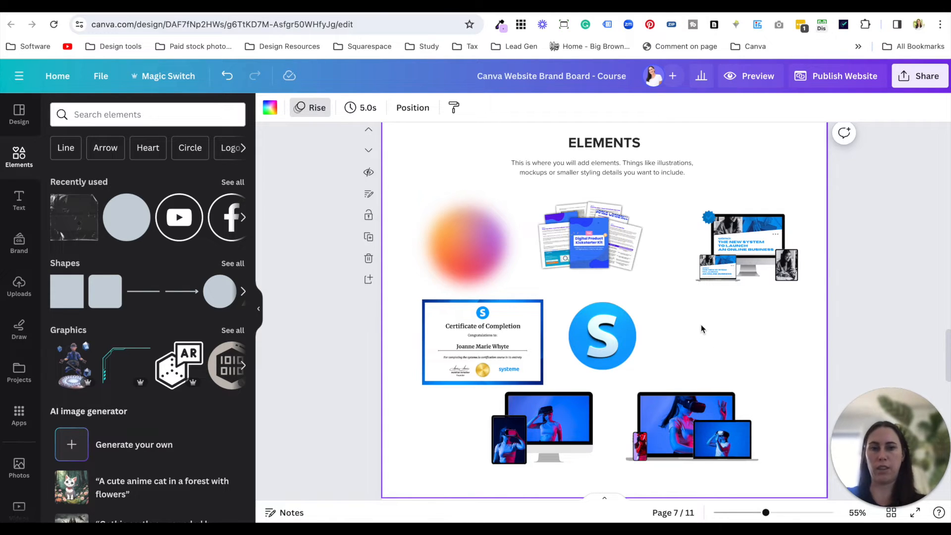
scroll(701, 325, "down", 1)
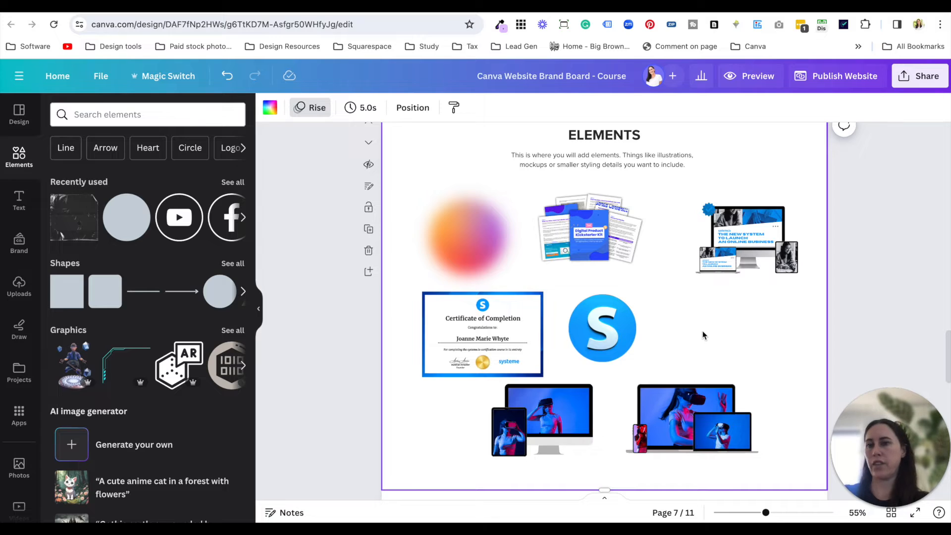
left_click(18, 201)
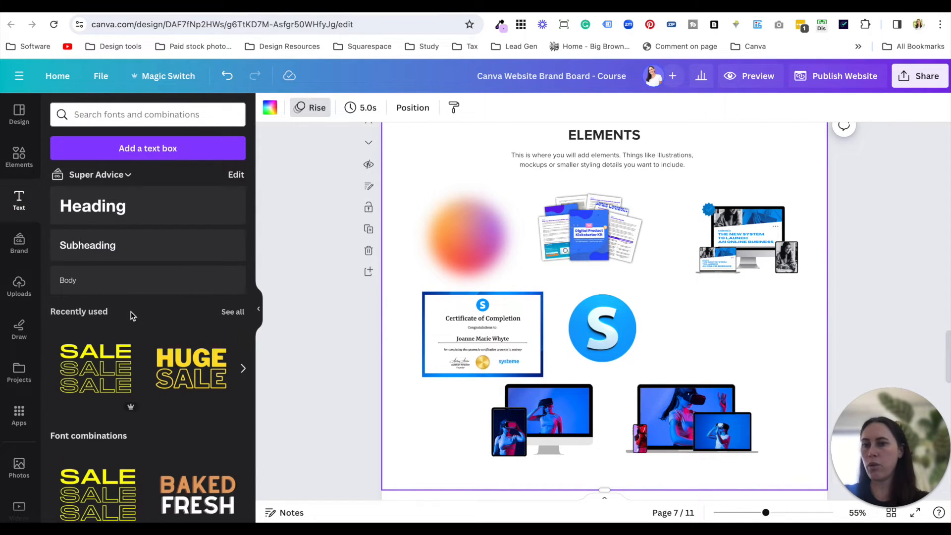
left_click(20, 164)
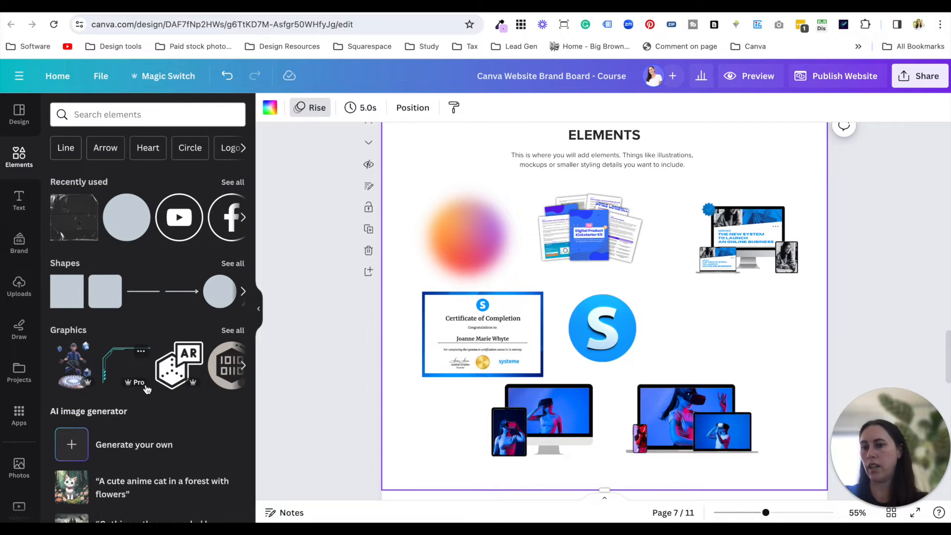
scroll(146, 389, "down", 2)
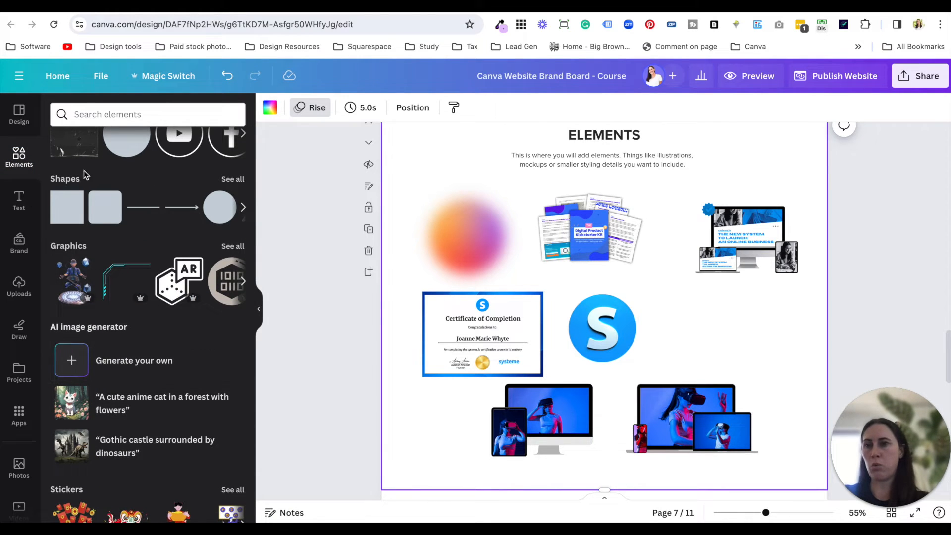
left_click(139, 365)
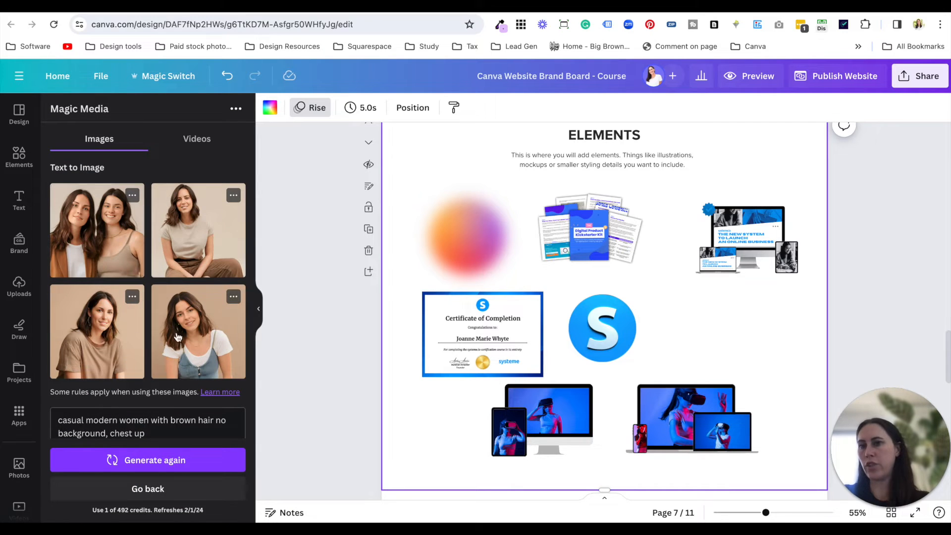
scroll(161, 435, "down", 1)
left_click_drag(154, 409, 55, 387)
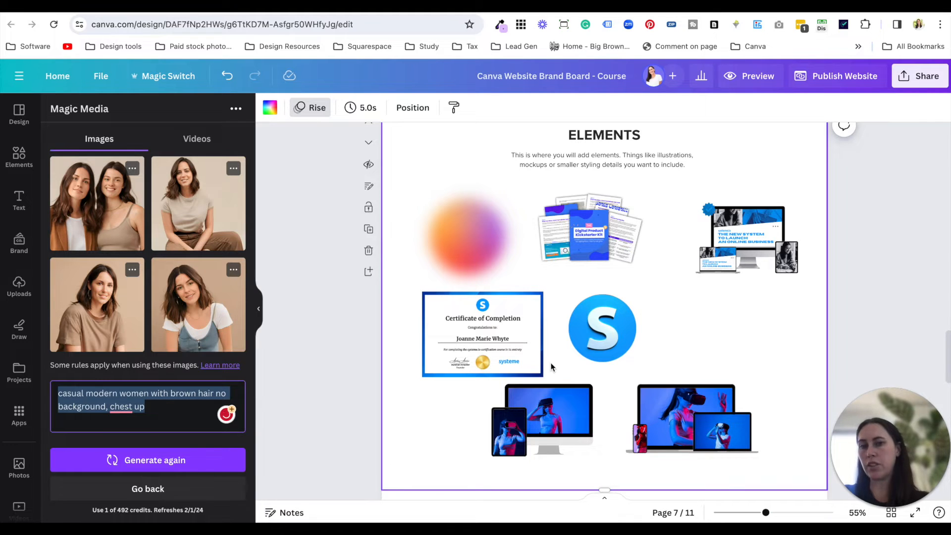
- Review the brand board's header, Inspiration, Colours, Fonts, Images and Elements sections, ending at the Icons section
scroll(551, 365, "up", 3)
scroll(552, 367, "up", 3)
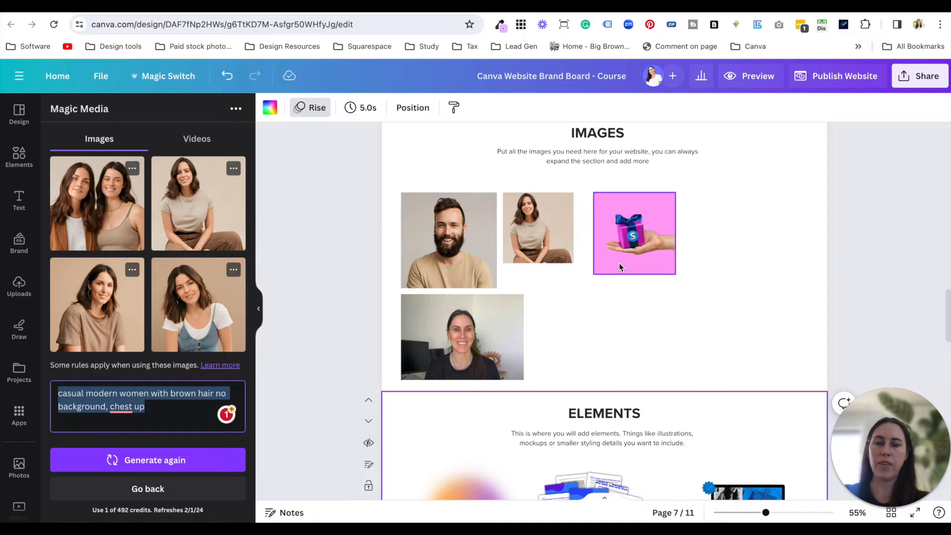
scroll(620, 263, "up", 5)
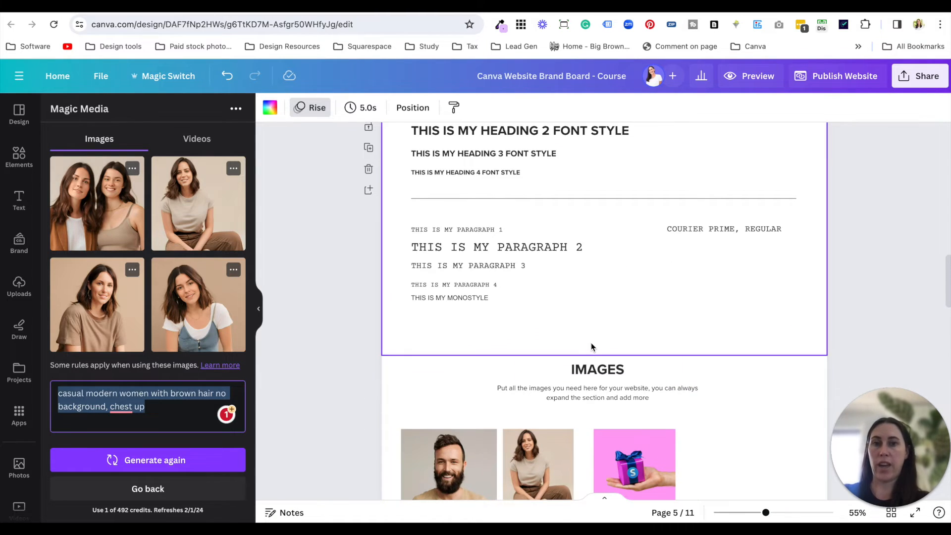
scroll(591, 346, "up", 10)
scroll(591, 343, "up", 3)
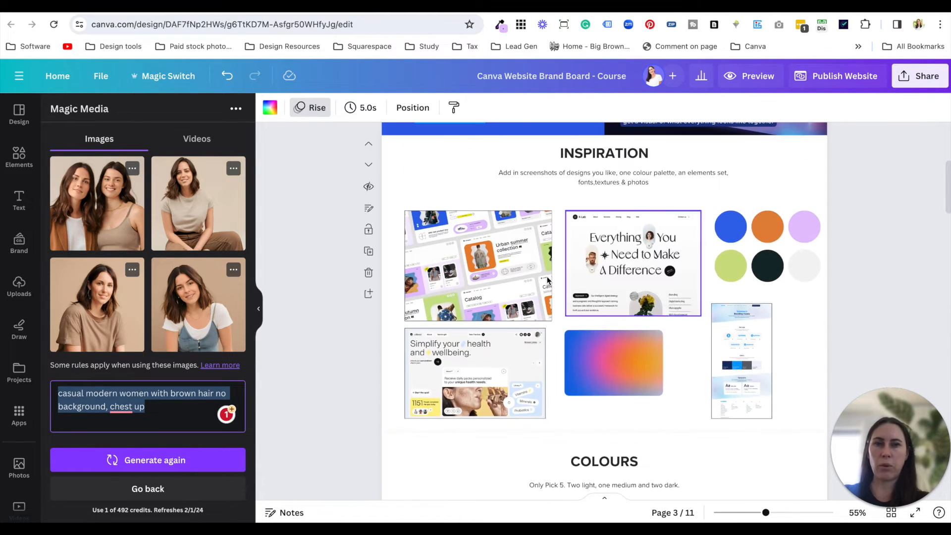
scroll(527, 249, "up", 5, "ctrl")
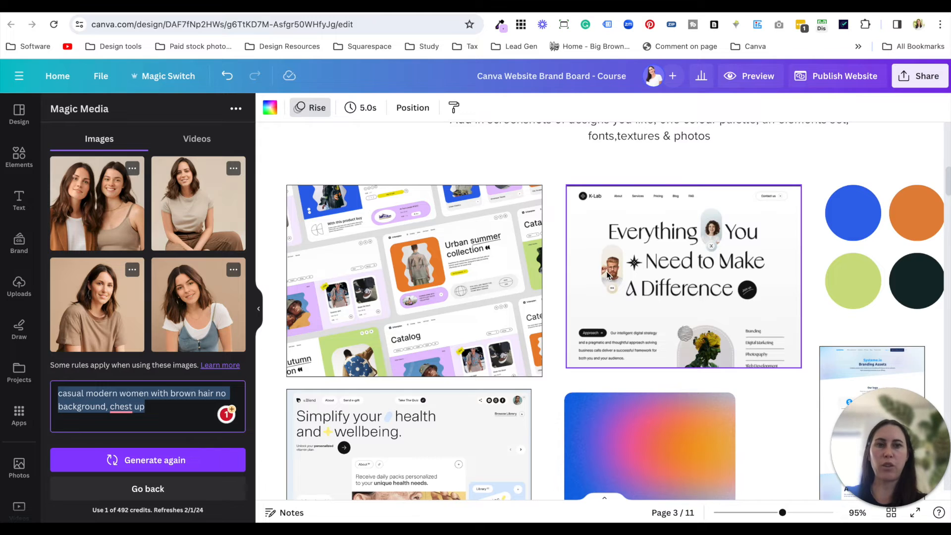
scroll(608, 274, "down", 5, "ctrl")
scroll(618, 262, "up", 3)
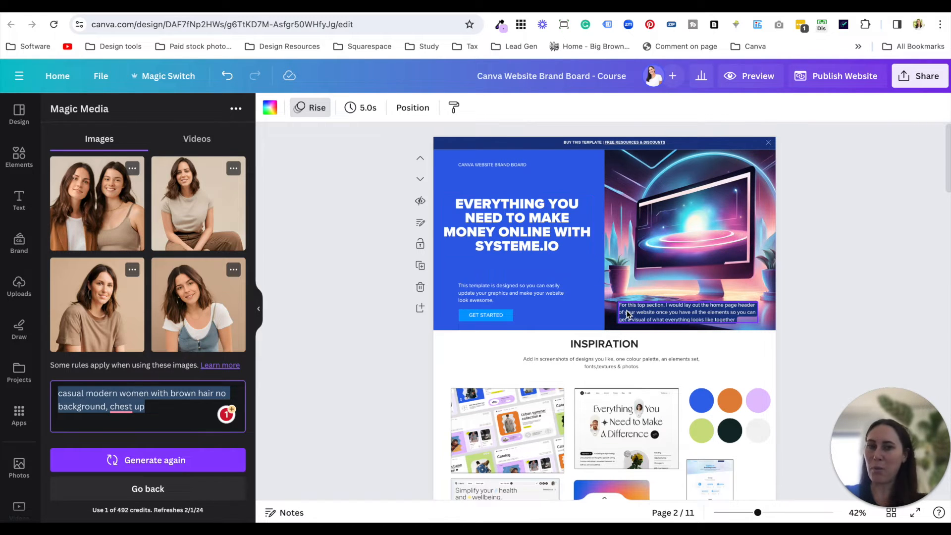
scroll(627, 314, "down", 10)
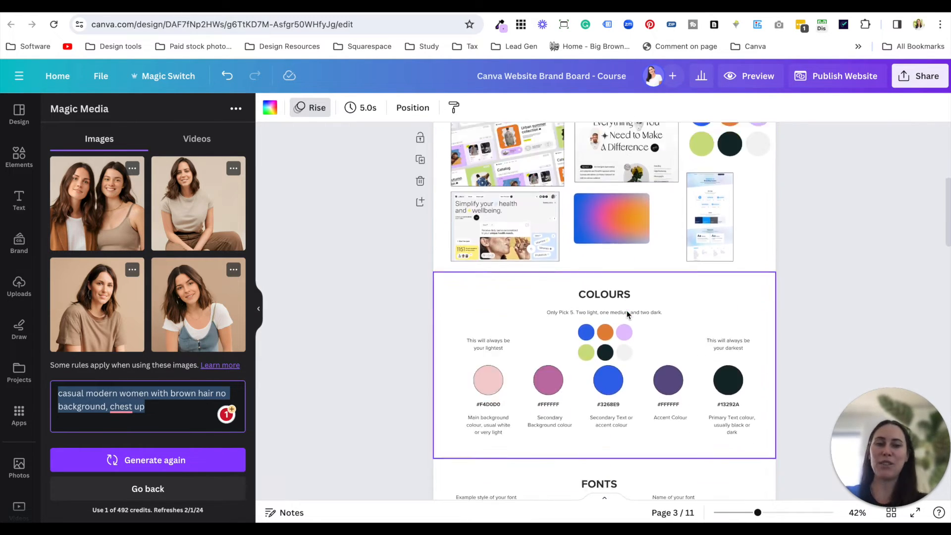
scroll(655, 355, "down", 1)
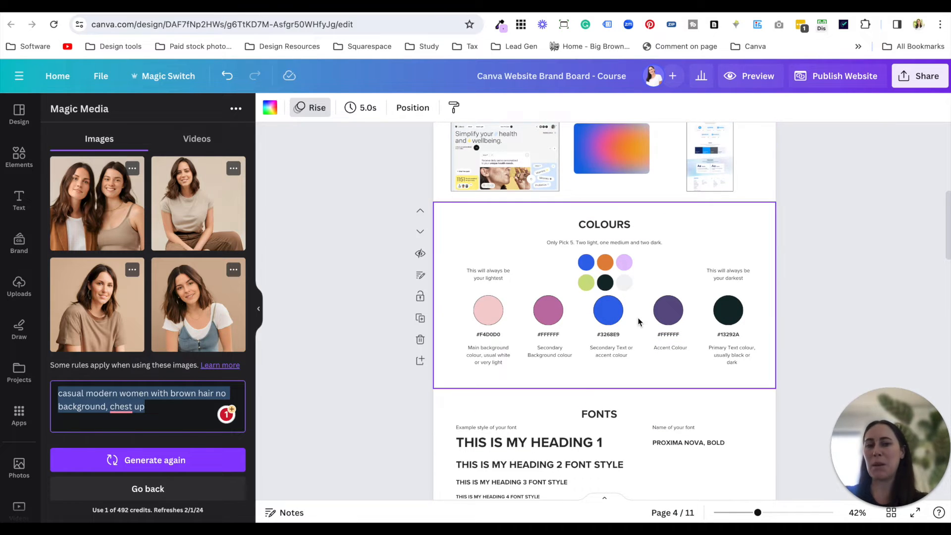
scroll(638, 322, "down", 7)
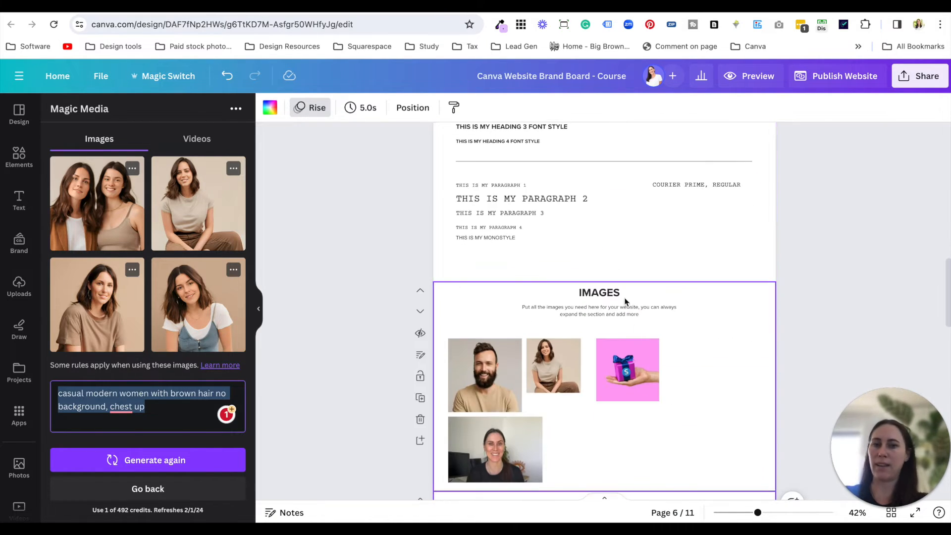
scroll(625, 301, "down", 6)
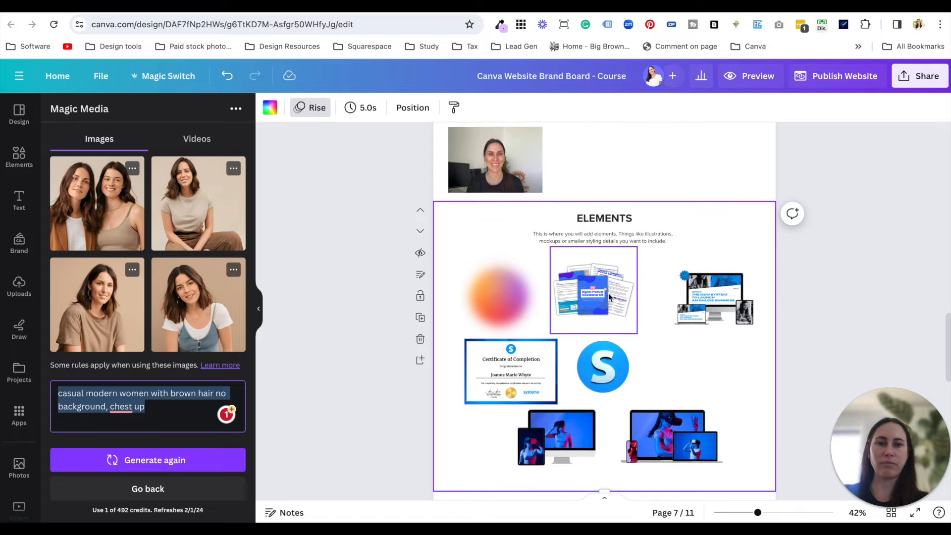
scroll(649, 335, "down", 4)
scroll(660, 370, "down", 1)
scroll(603, 243, "up", 5)
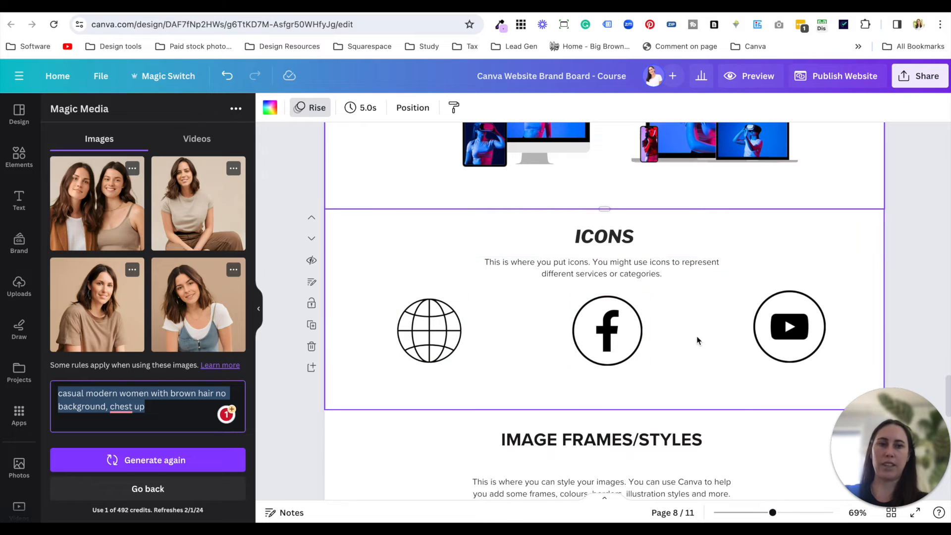
- Try a graphic from an element search for "cross pattern" in the Icons section, and delete it
left_click(485, 333)
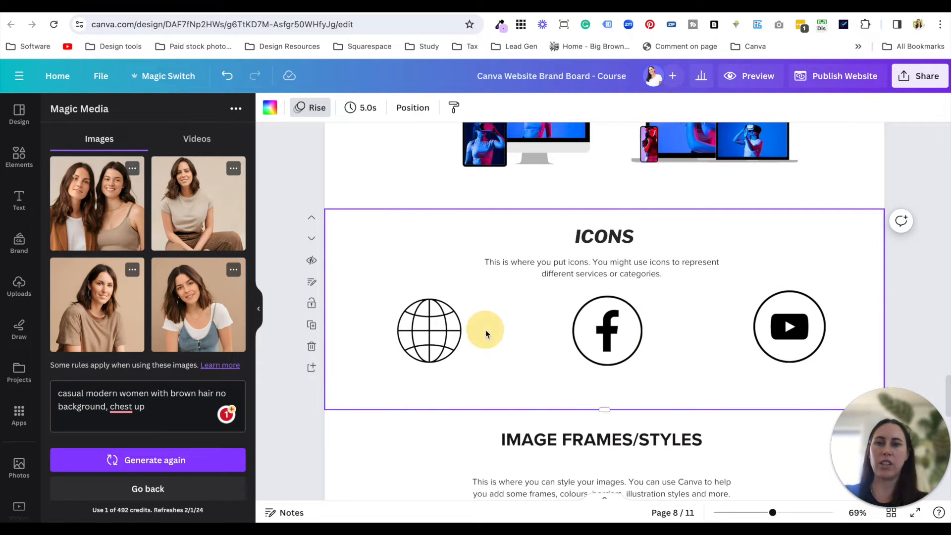
left_click(21, 156)
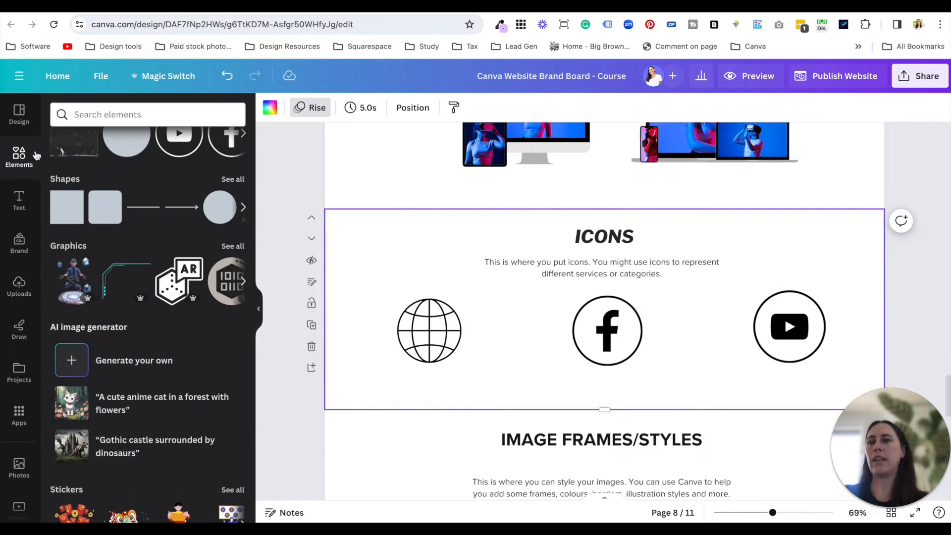
scroll(172, 293, "up", 2)
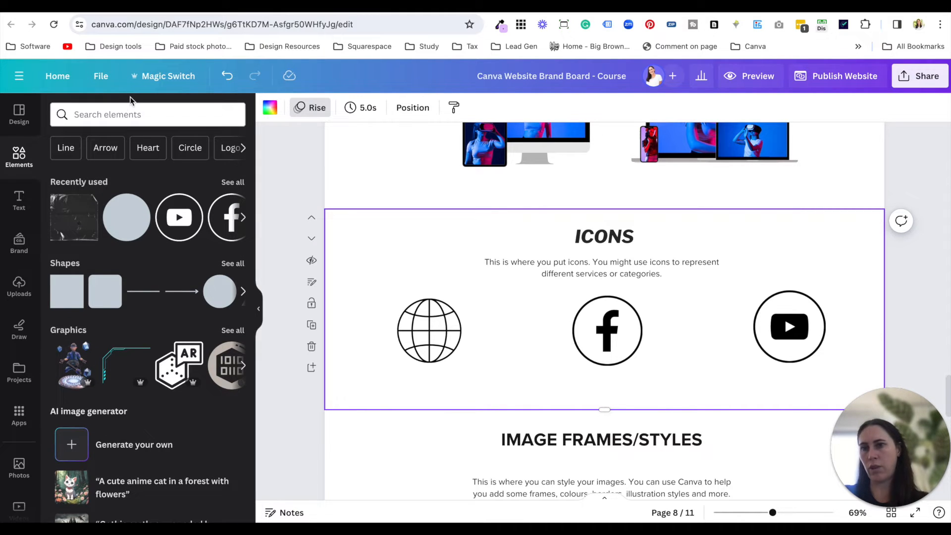
left_click(147, 112)
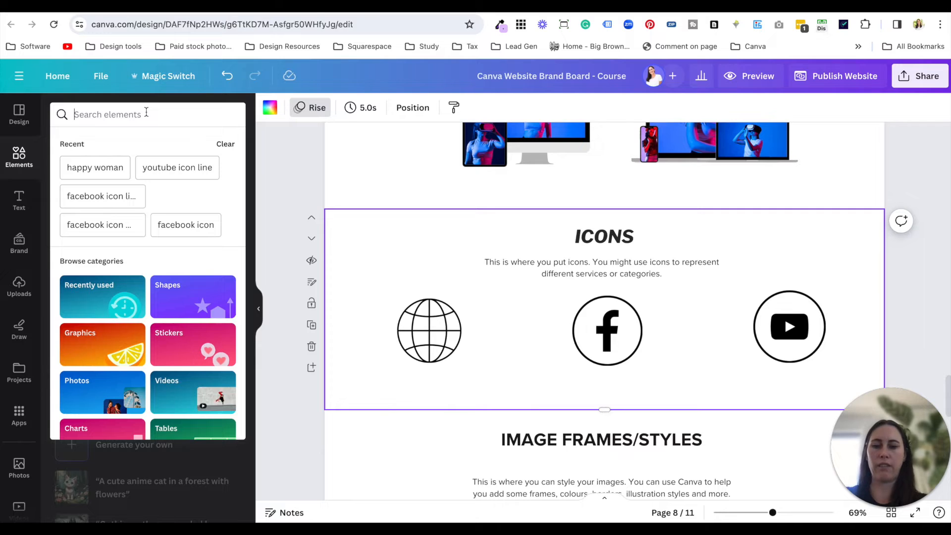
type("cr")
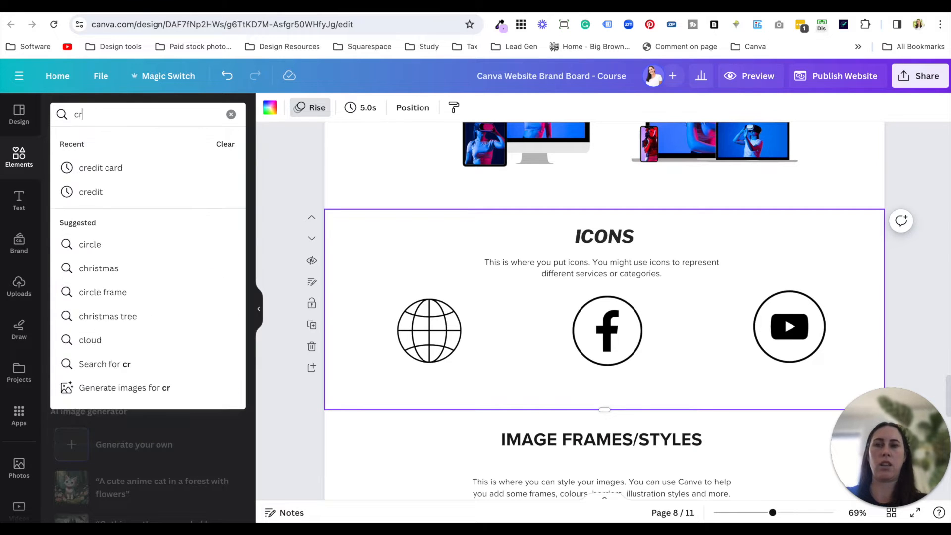
type("oss pattern")
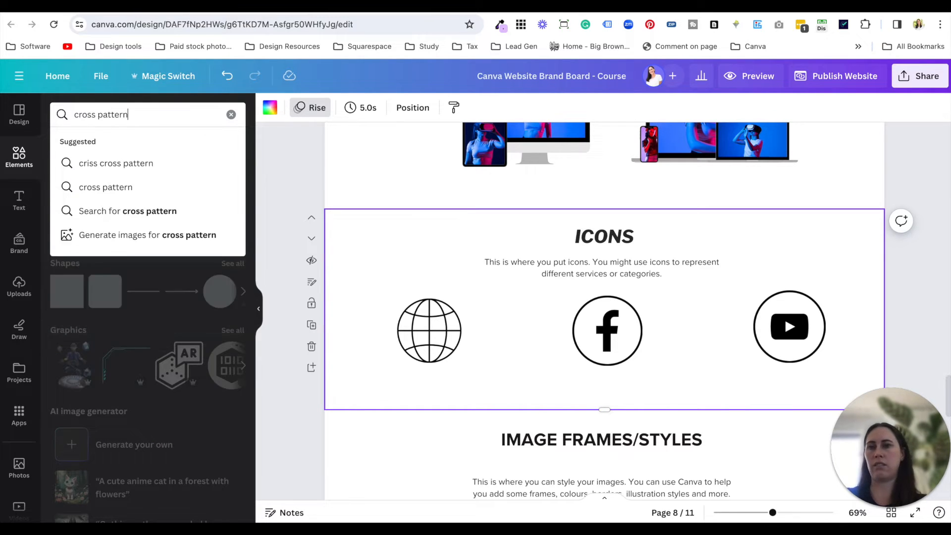
key("Return")
left_click_drag(186, 237, 396, 263)
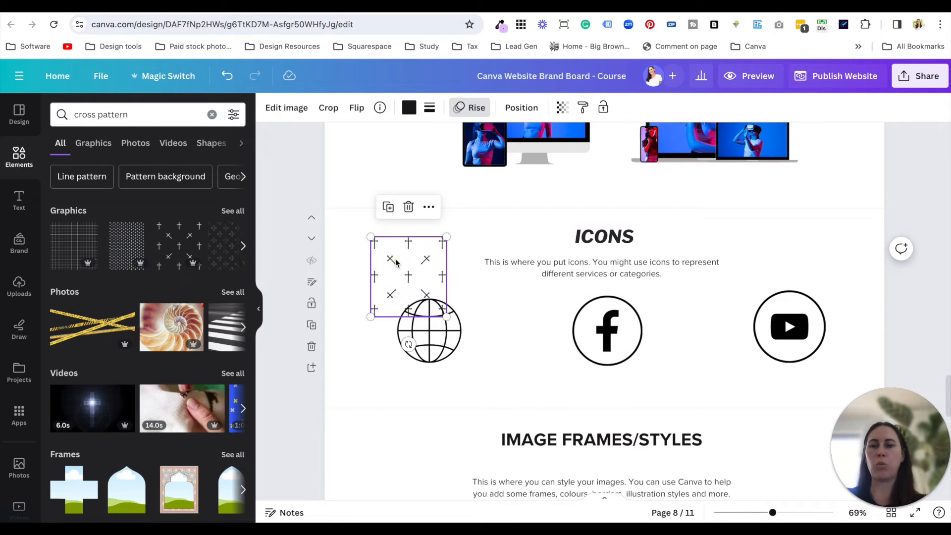
key("Delete")
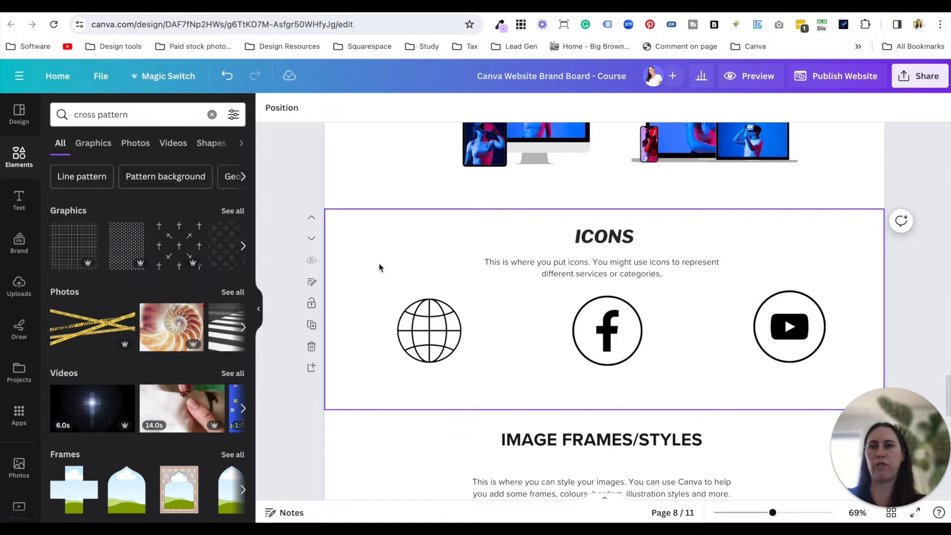
- Search the element graphics for "packages" and place the open box with a heart between the globe and Facebook icons
left_click(138, 114)
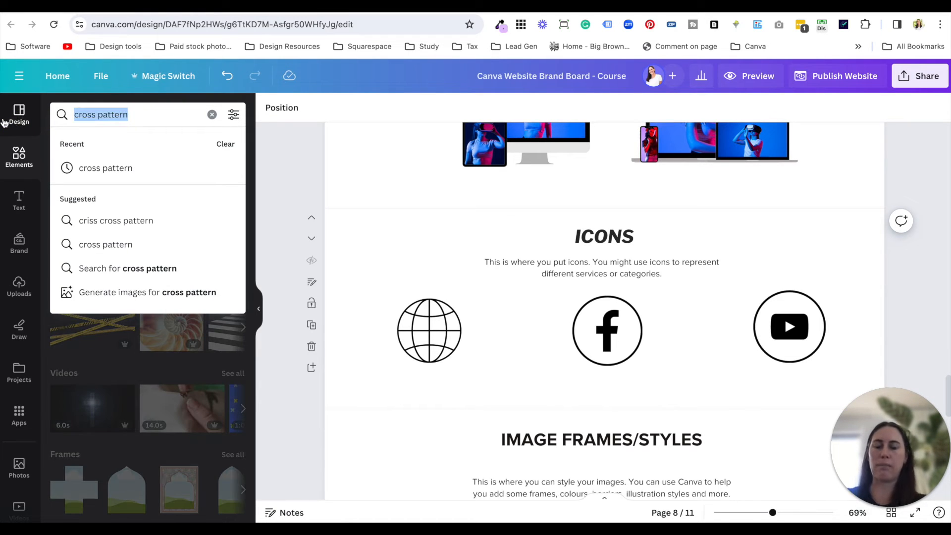
type("packages")
key("Return")
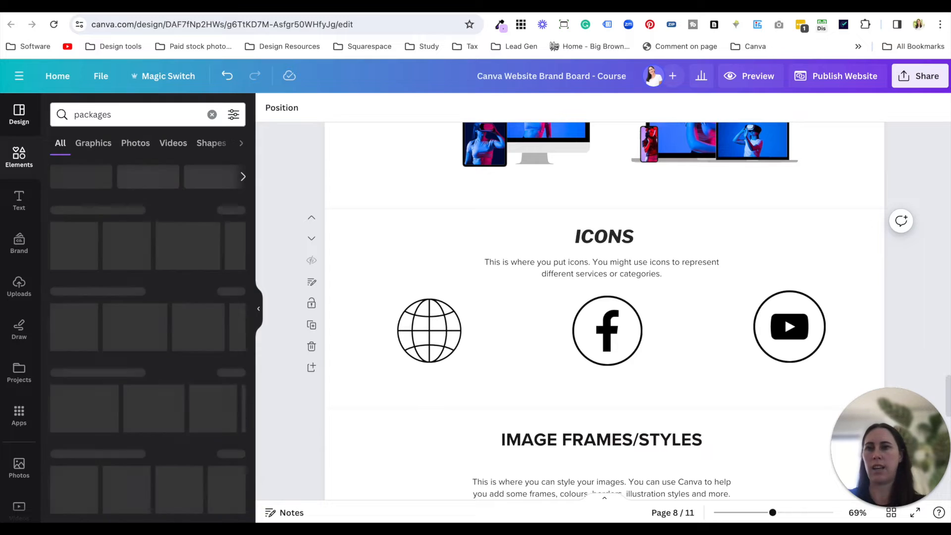
left_click(96, 144)
left_click(107, 312)
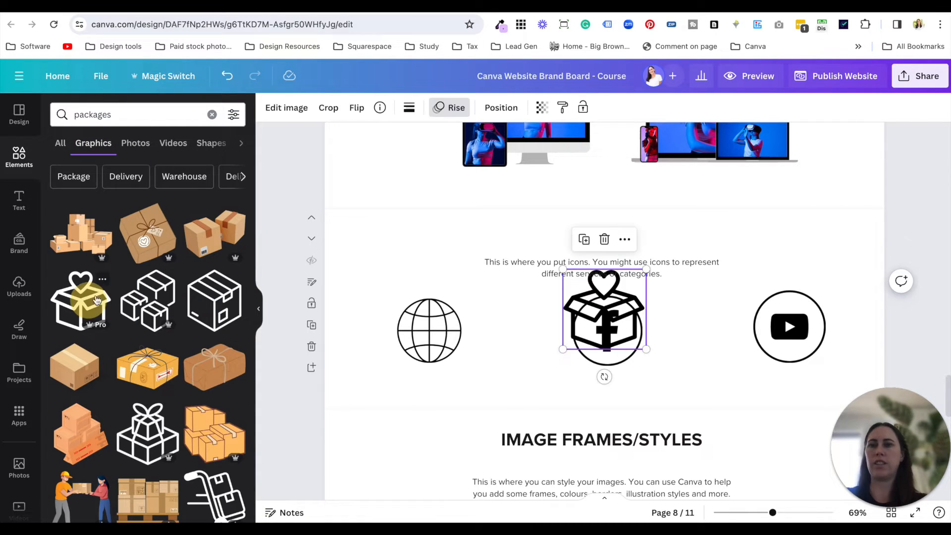
left_click_drag(589, 307, 503, 342)
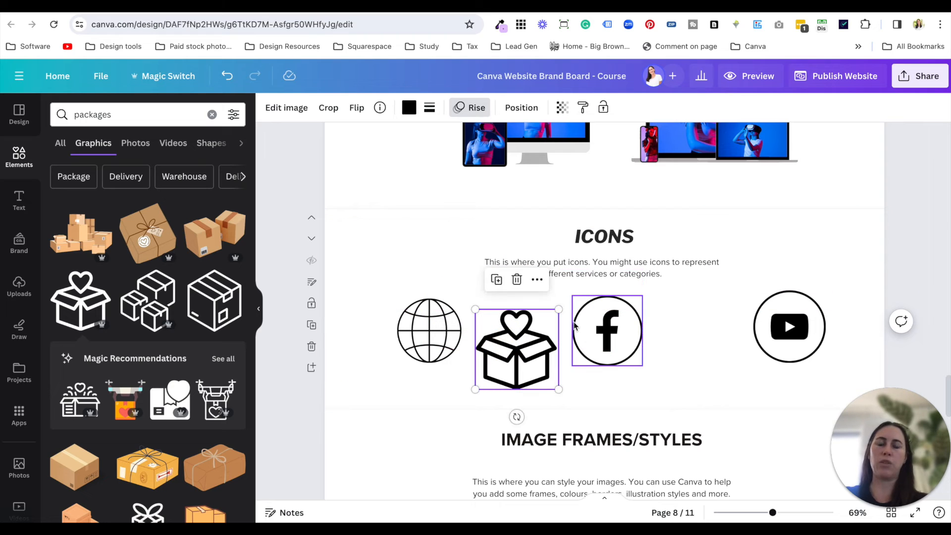
- Add a heading reading "S" inside the heart of the open-box icon and shrink it to font size 21.2
scroll(623, 308, "up", 1)
scroll(622, 306, "up", 15)
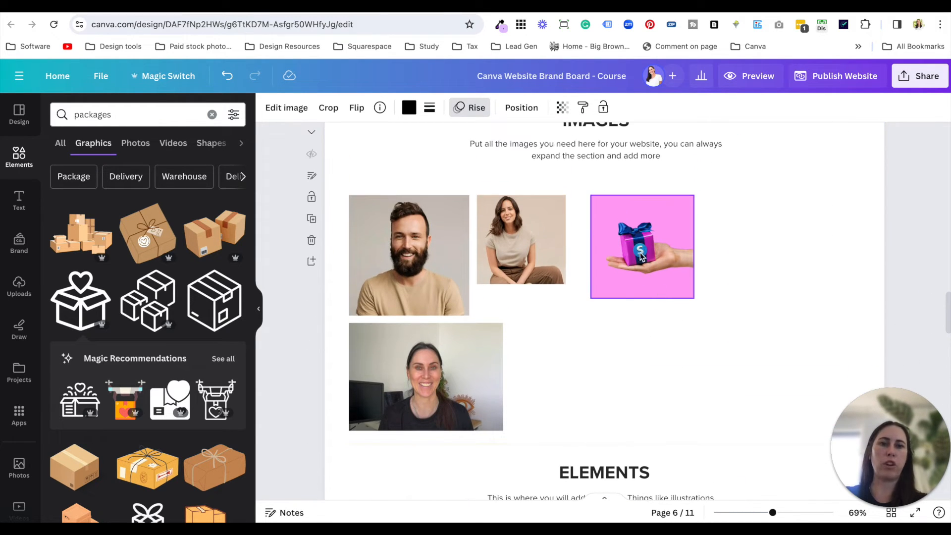
scroll(618, 310, "down", 12)
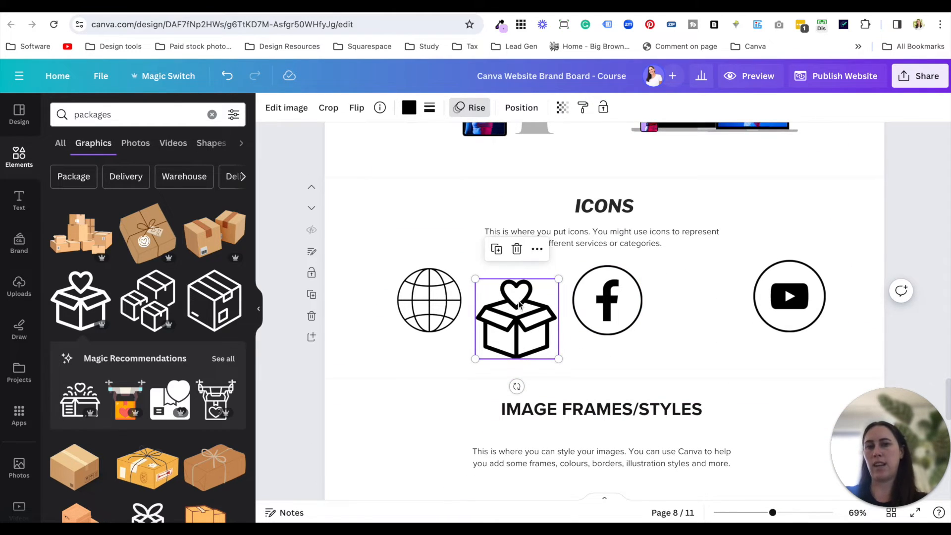
left_click(20, 201)
left_click(127, 208)
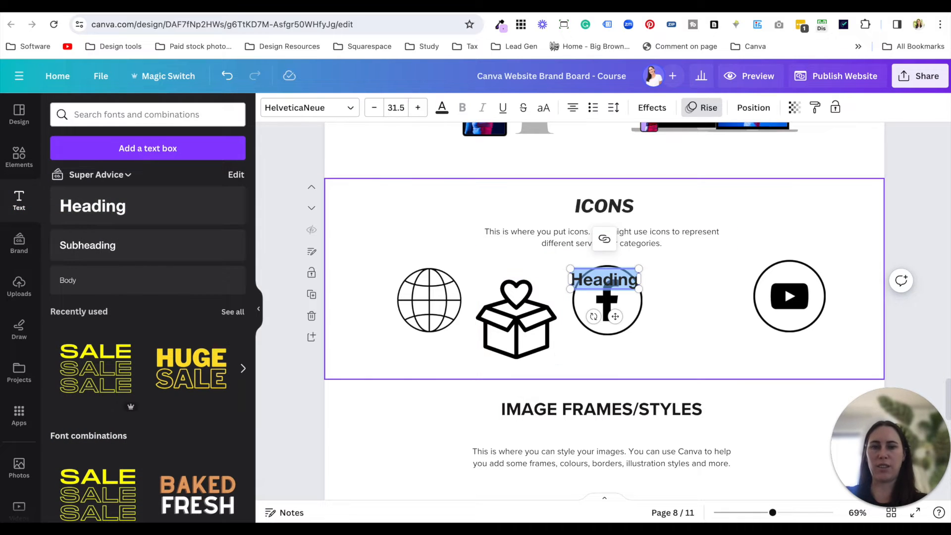
type("S")
left_click(717, 342)
left_click_drag(601, 278, 515, 297)
scroll(522, 307, "up", 5)
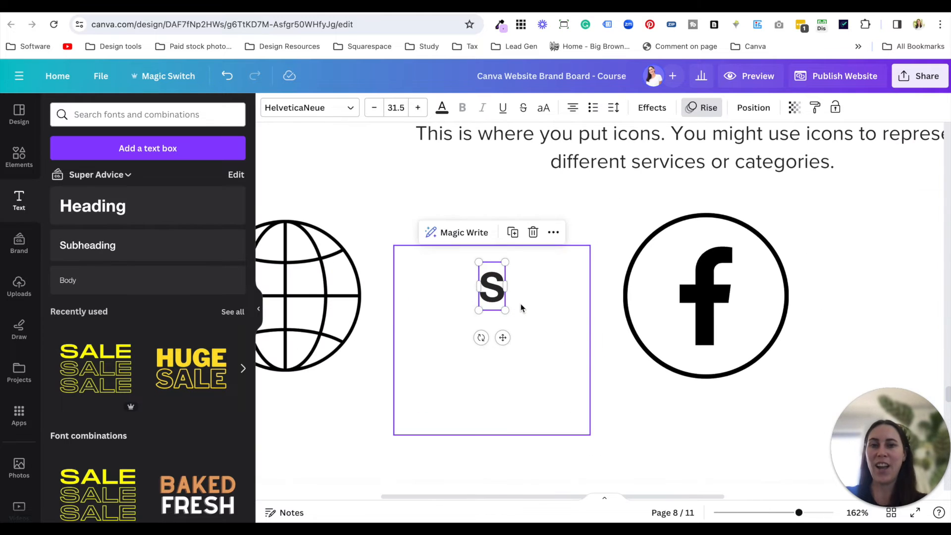
left_click_drag(479, 262, 493, 292)
- Recolour the "S" black and fine-tune its position so it sits centred in the box icon's heart
left_click(569, 219)
left_click(442, 107)
left_click(97, 180)
left_click(551, 203)
left_click(497, 283)
left_click_drag(497, 278, 497, 277)
key("Up")
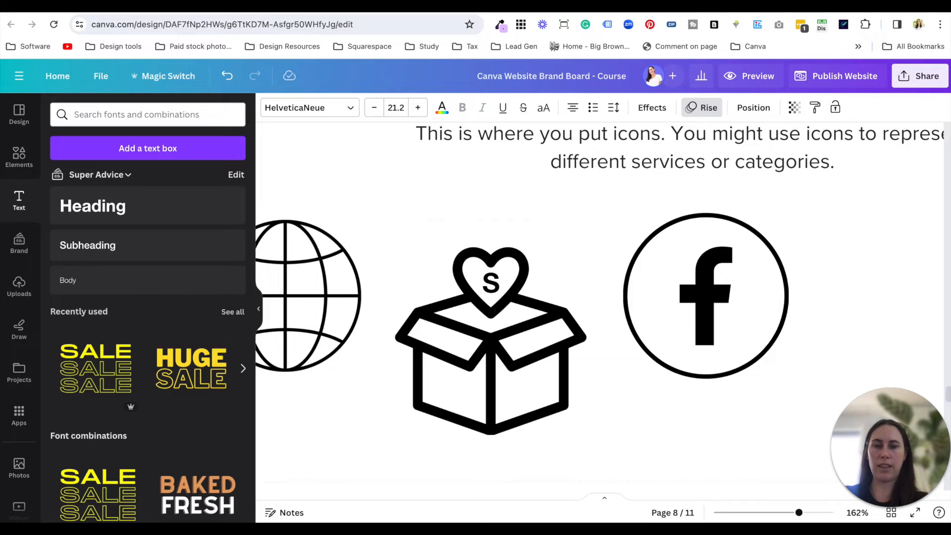
left_click(550, 210)
scroll(550, 210, "down", 5)
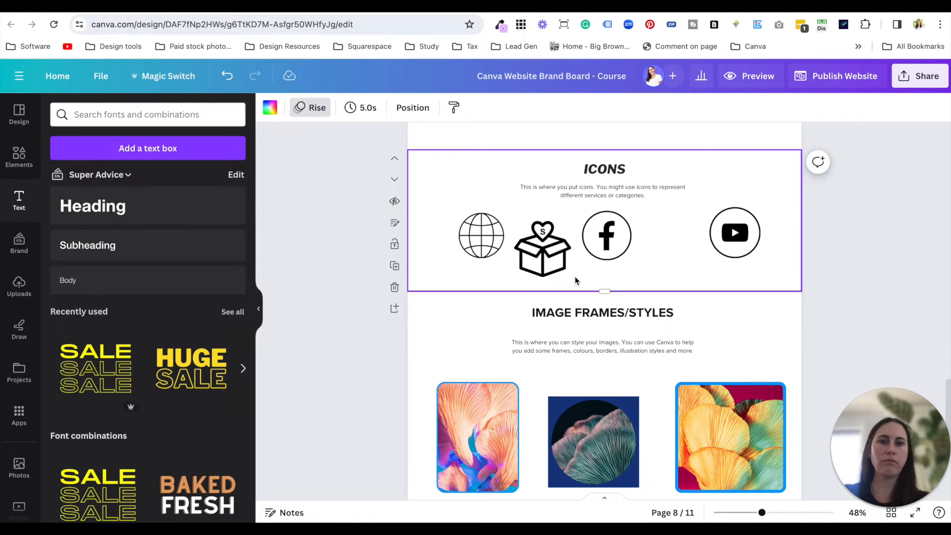
- Review the brand board's image frames, backgrounds, elements, colours, fonts and inspiration screenshots to judge how the sections work together
scroll(658, 329, "down", 2)
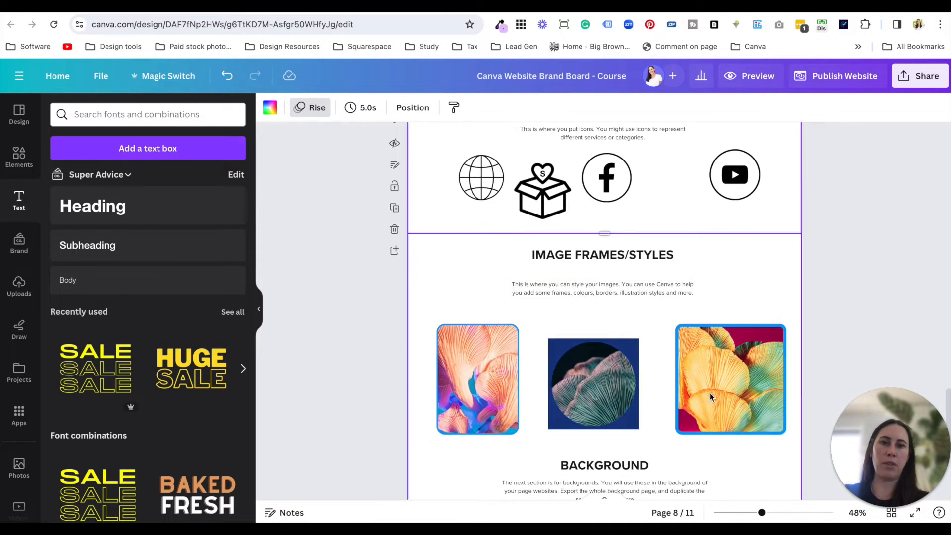
scroll(587, 398, "down", 3)
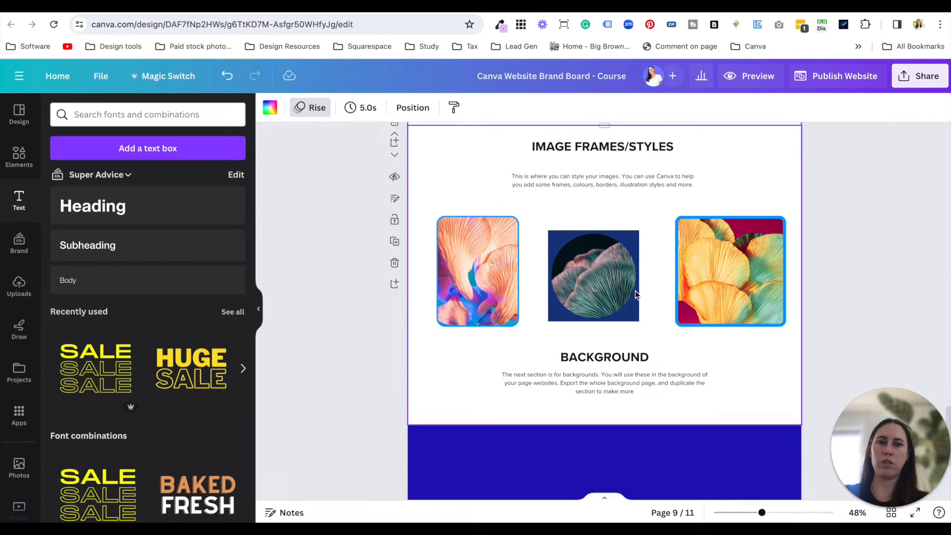
scroll(655, 302, "up", 2)
scroll(584, 224, "up", 15)
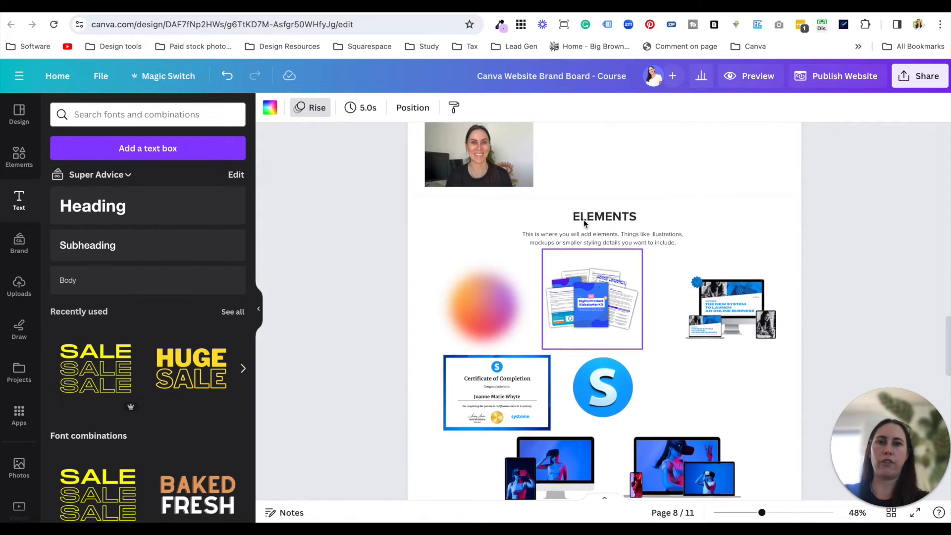
scroll(584, 224, "up", 15)
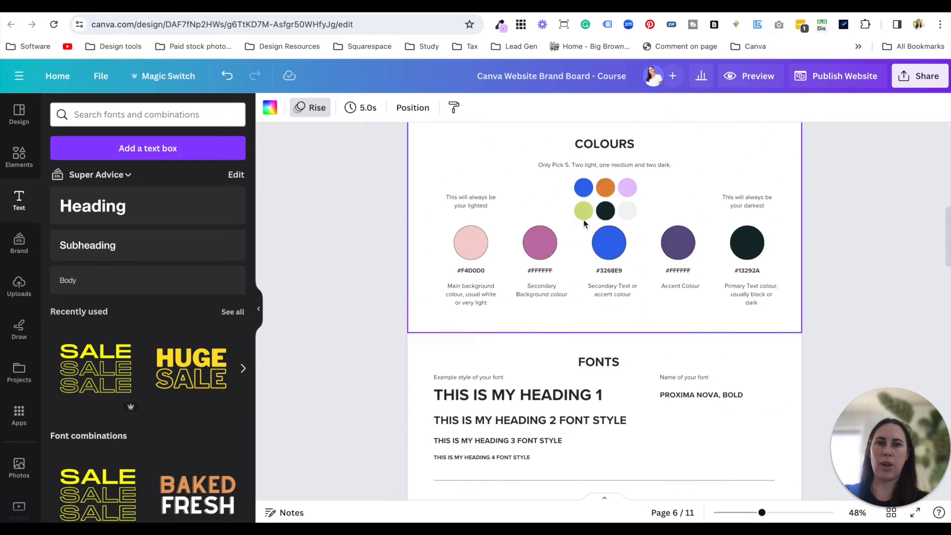
scroll(498, 188, "up", 5, "ctrl")
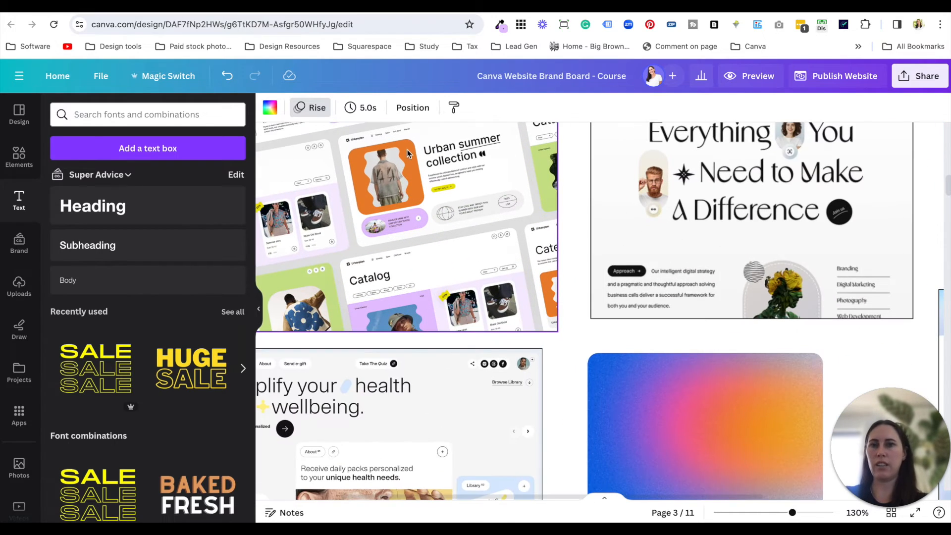
scroll(556, 334, "down", 5, "ctrl")
scroll(556, 334, "down", 15)
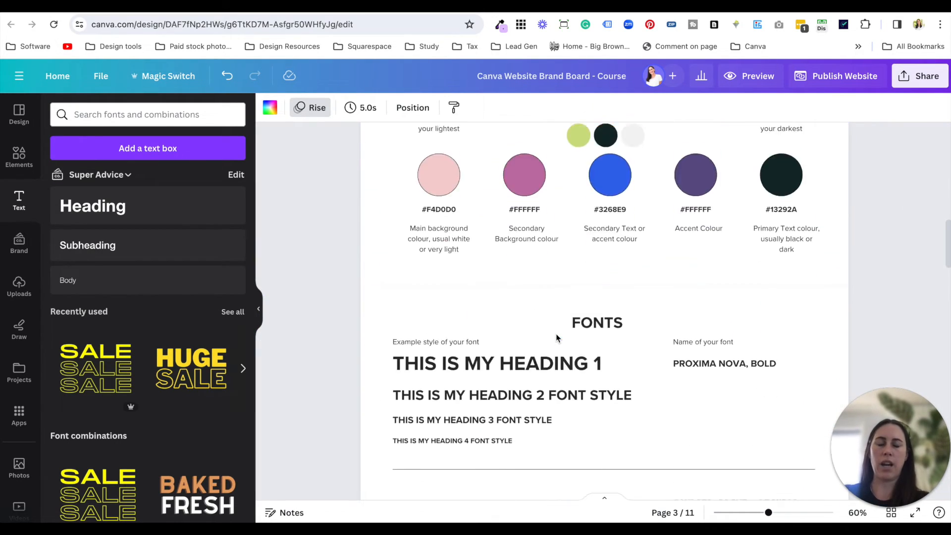
scroll(556, 334, "down", 15)
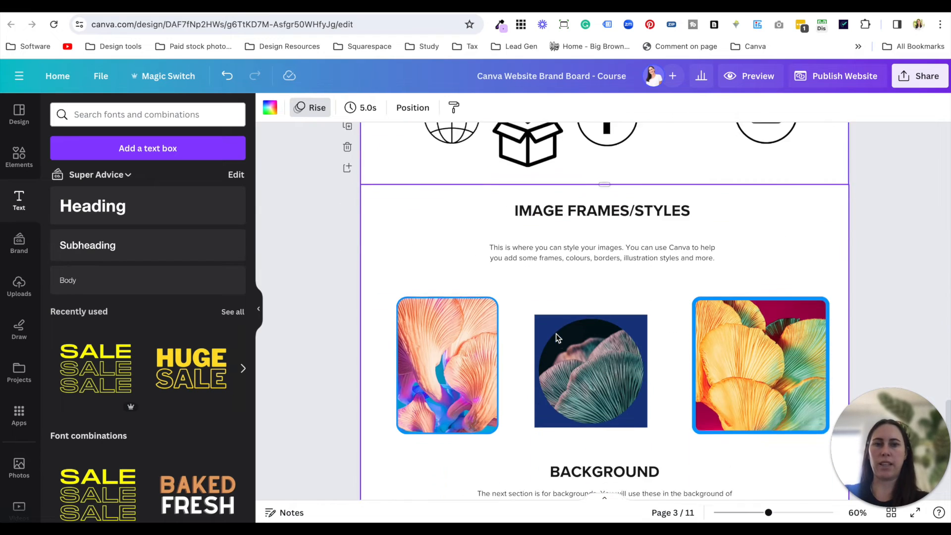
- Copy the bearded man's photo from the images section and use it to replace the picture in the middle circular frame under Image Frames/Styles
left_click(604, 317)
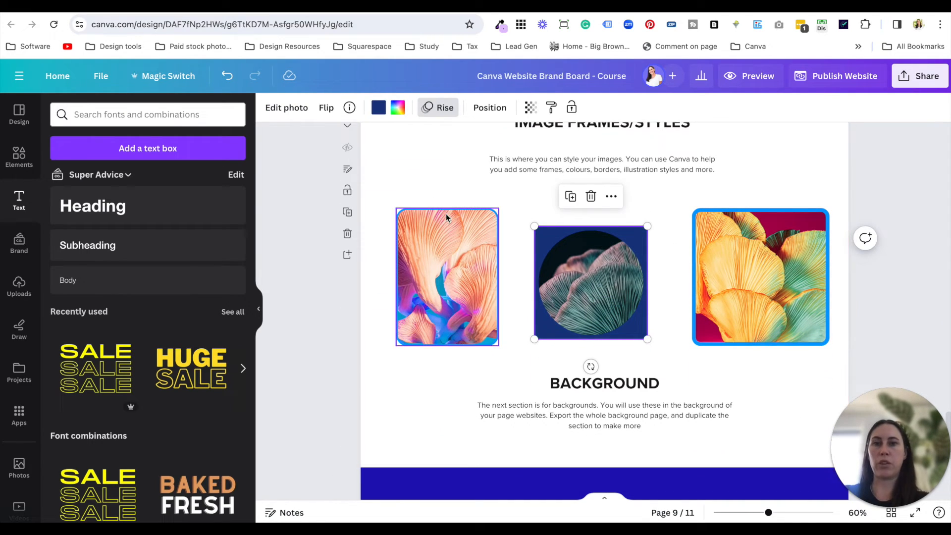
scroll(571, 275, "up", 5)
scroll(572, 272, "up", 10)
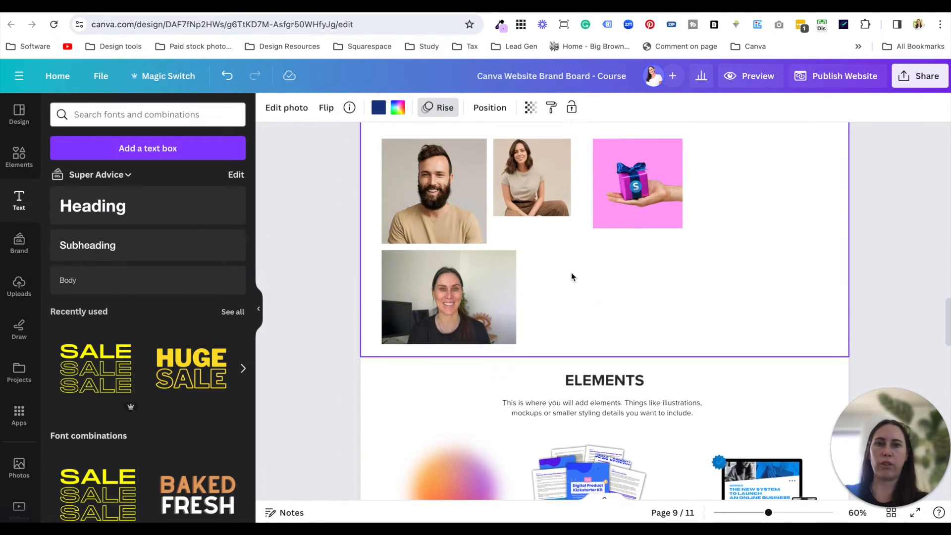
left_click(448, 254)
scroll(557, 305, "down", 15)
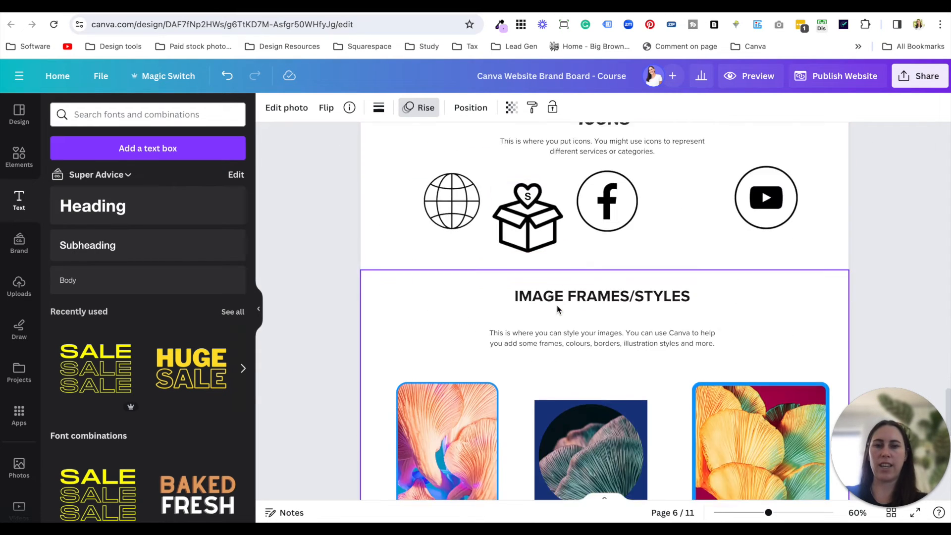
scroll(567, 326, "up", 7)
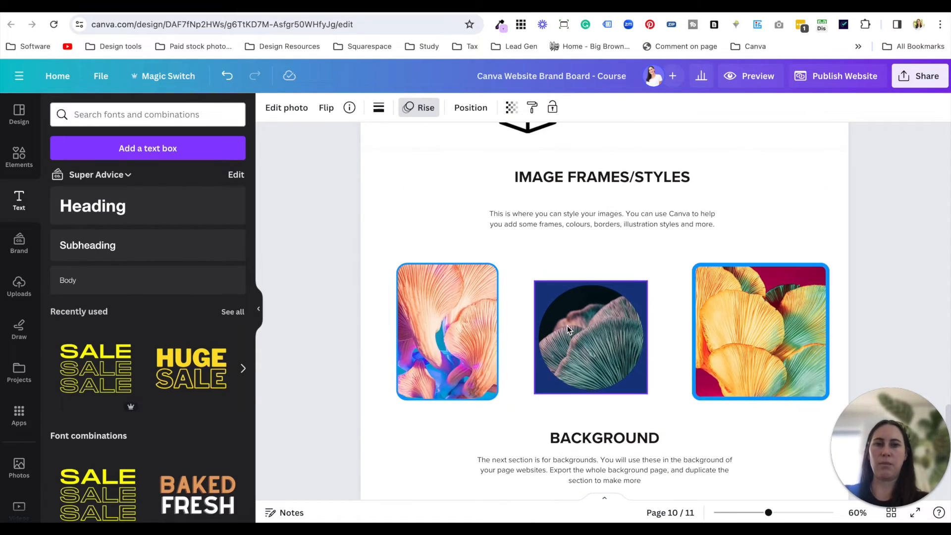
key("super+v")
left_click_drag(446, 285, 613, 327)
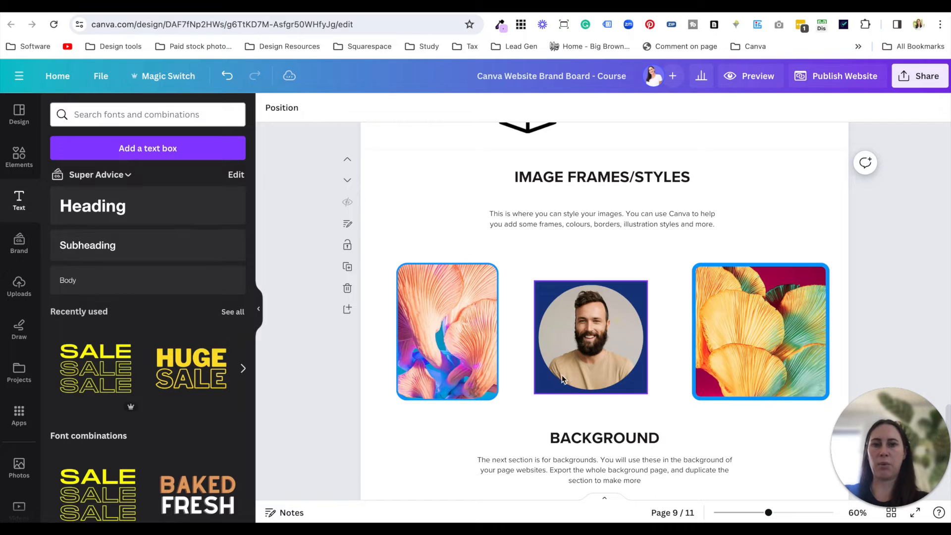
- Recolour the area around the circular photo frame from navy to the light purple in the document colours
left_click(378, 107)
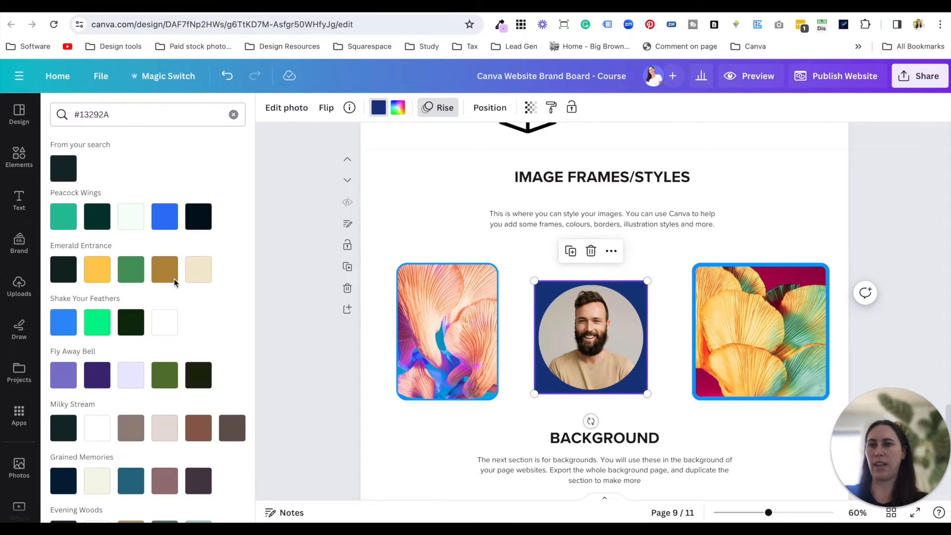
left_click(233, 114)
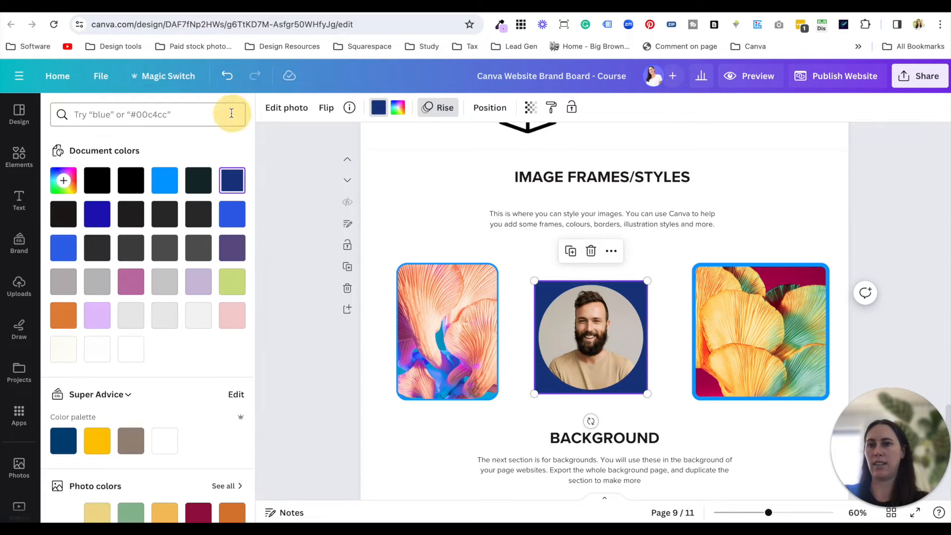
left_click(98, 320)
left_click(670, 351)
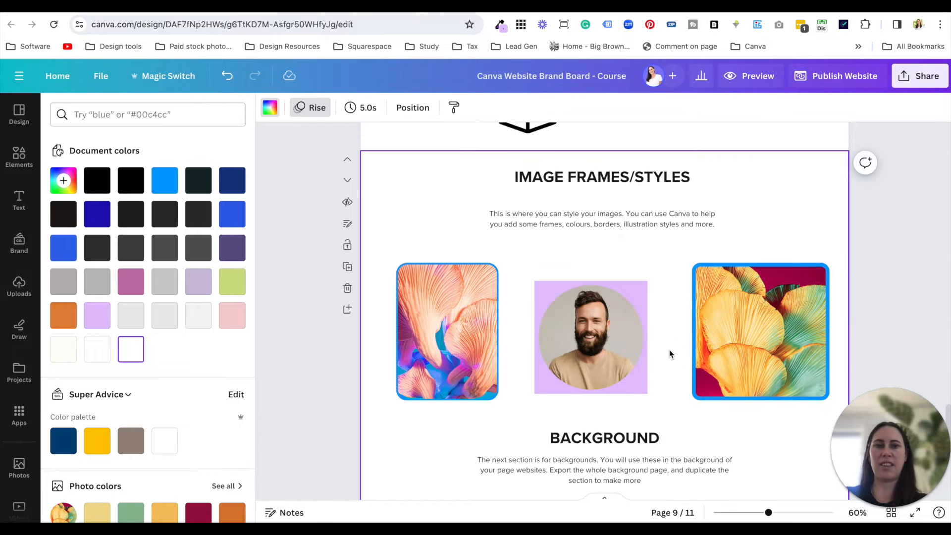
- Fill the blank page below the Background heading with the light purple document colour
scroll(670, 349, "down", 6)
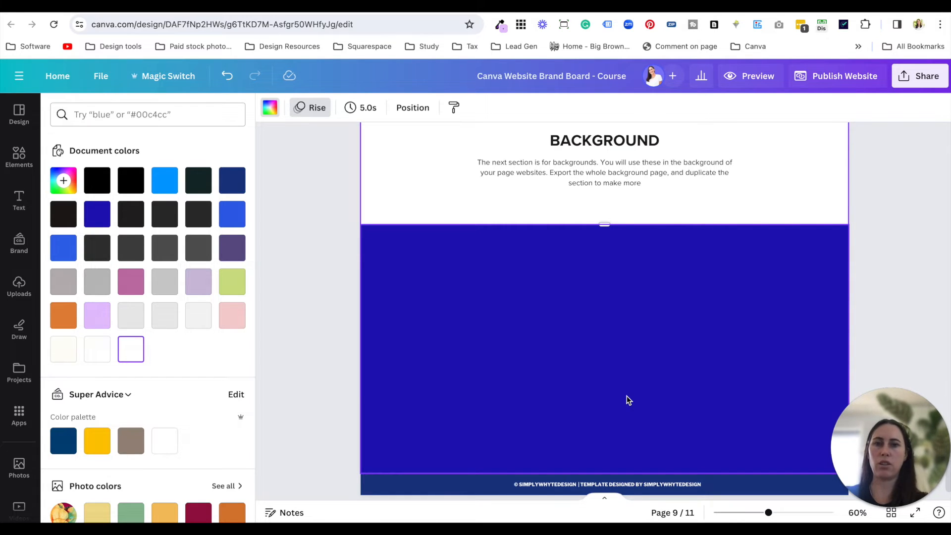
left_click(626, 399)
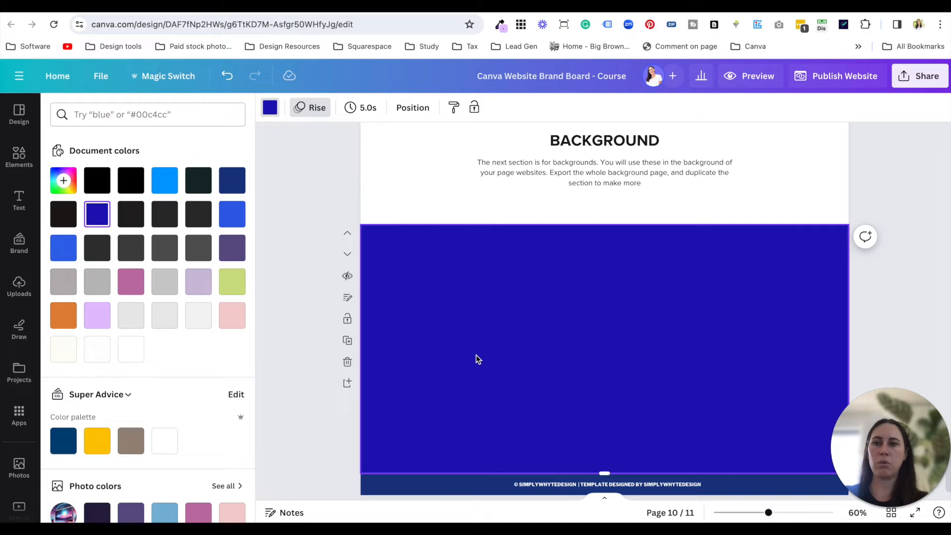
left_click(107, 320)
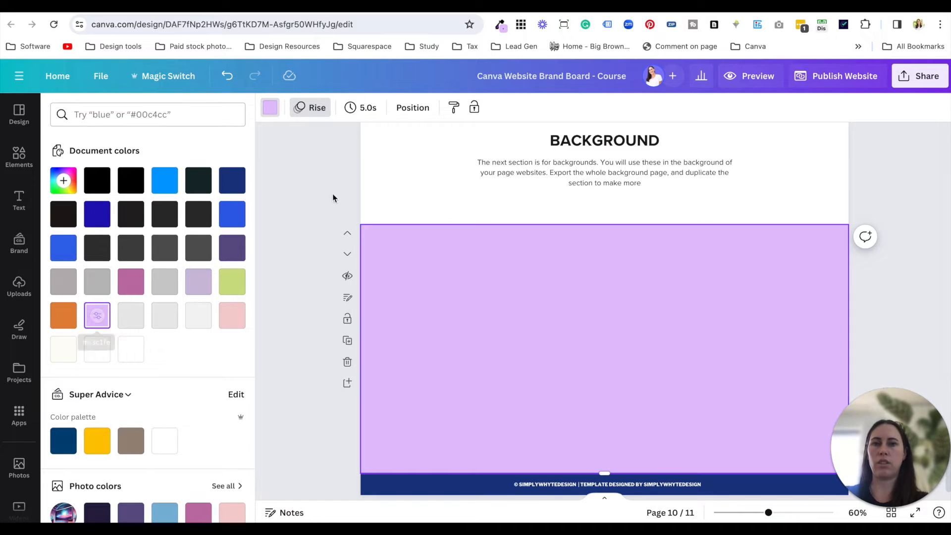
- Try lime green as the fill of the page with the Background heading, and undo it
left_click(414, 218)
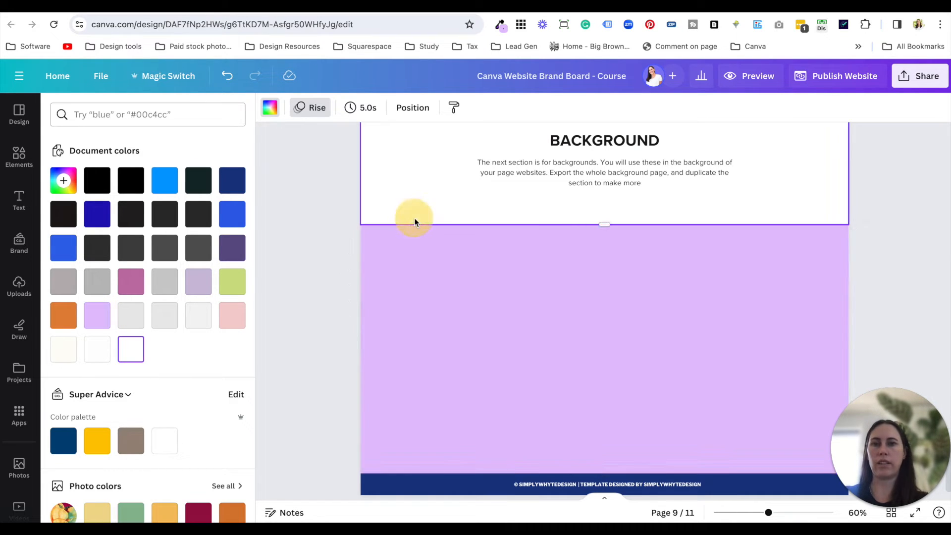
left_click(232, 281)
key("ctrl+z")
left_click(570, 346)
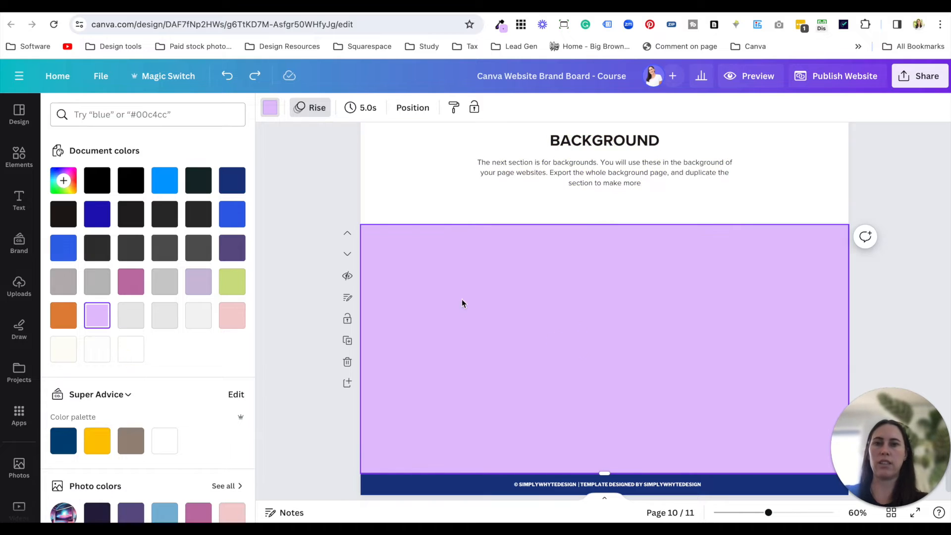
- Copy the blurred orange-purple gradient circle from the Elements section and check it against the gradient in the inspiration screenshots
left_click(412, 211)
scroll(468, 327, "up", 5)
scroll(468, 325, "up", 8)
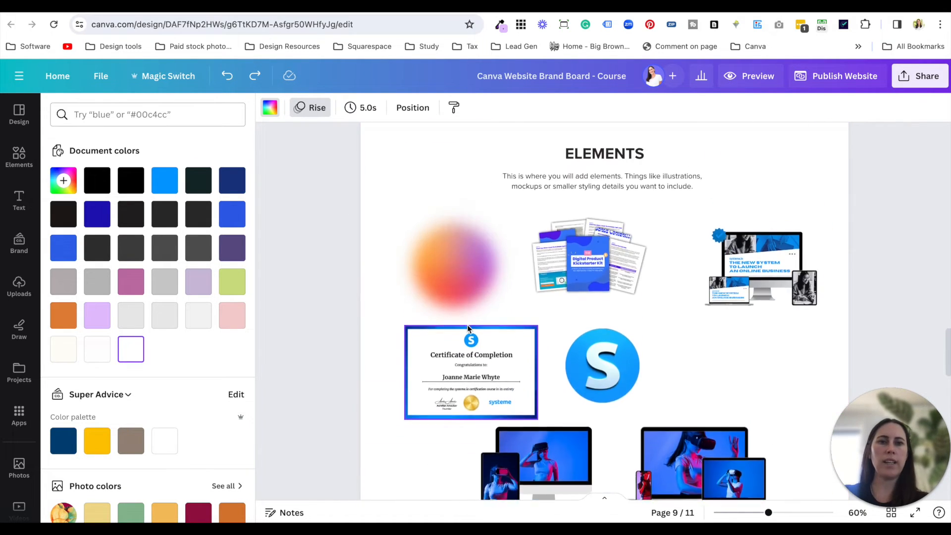
left_click(477, 363)
scroll(655, 329, "down", 3)
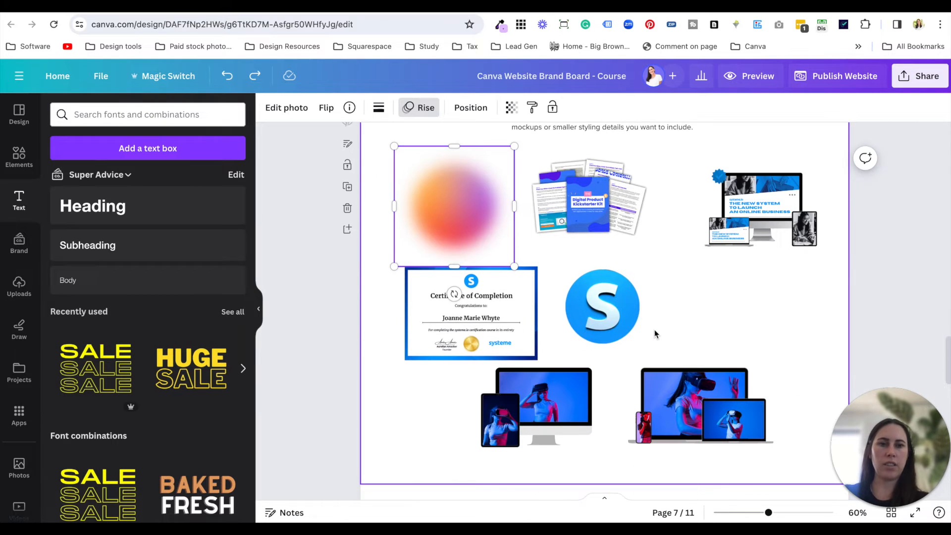
scroll(655, 329, "up", 8)
scroll(655, 329, "up", 15)
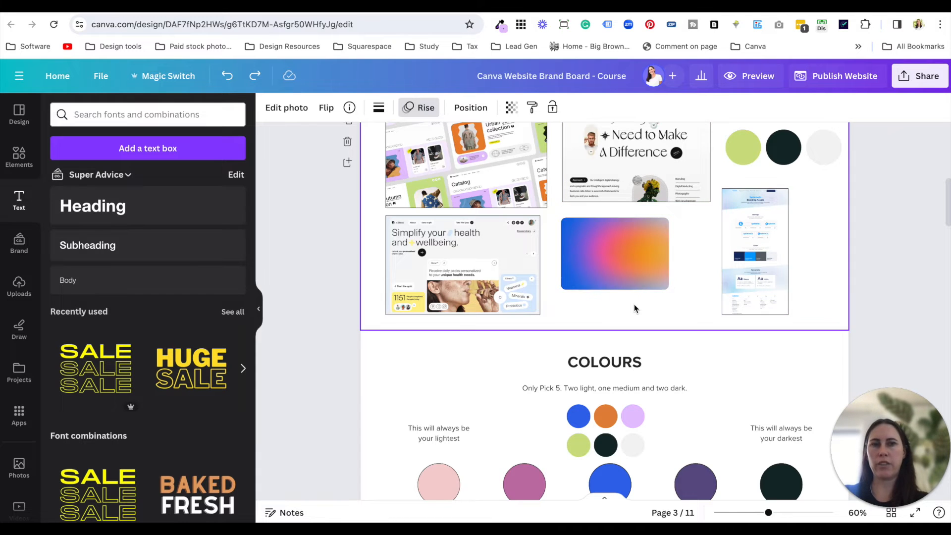
scroll(634, 305, "down", 8)
scroll(634, 304, "down", 20)
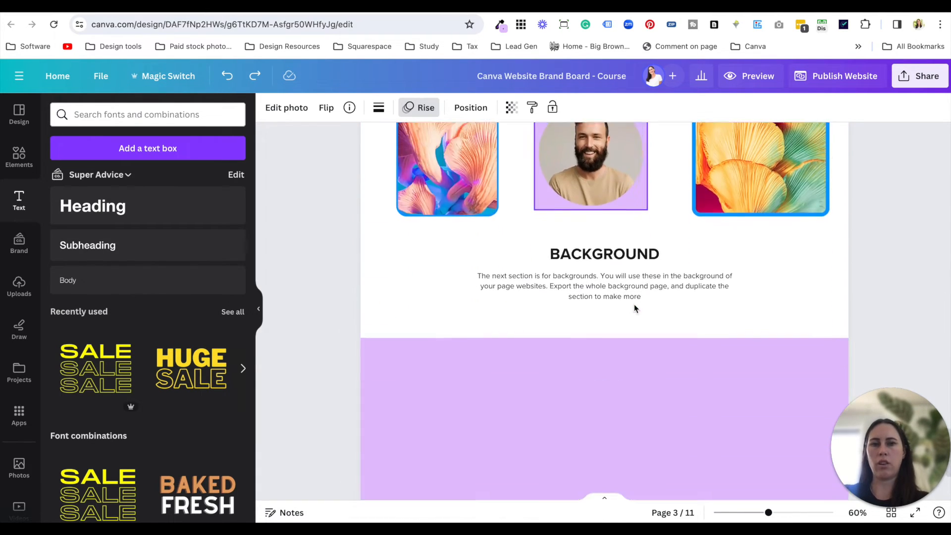
- Change the fill of the background page above the footer to white
left_click(634, 304)
left_click(270, 108)
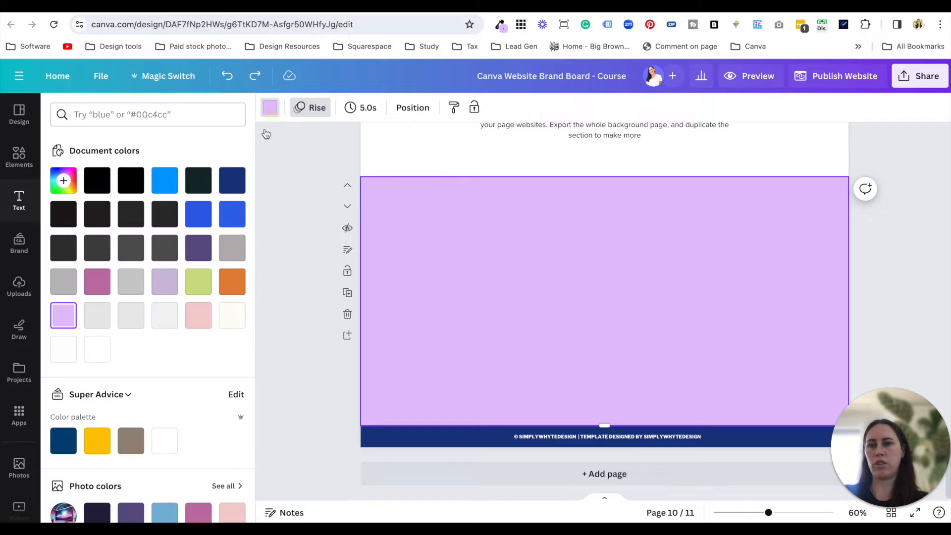
left_click(174, 446)
- Paste the gradient circle onto the white background page, enlarge it so it overhangs the upper left edge, and make it partly transparent
left_click(476, 167)
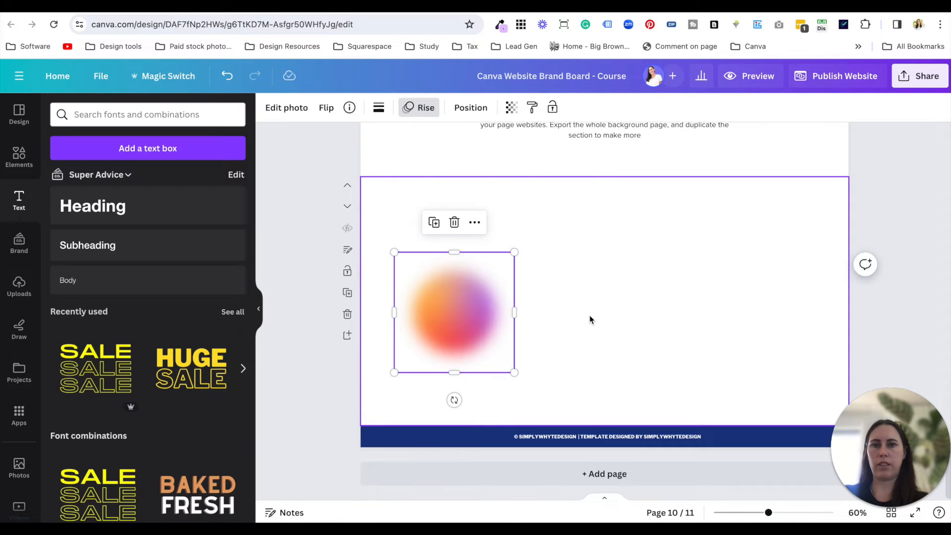
left_click_drag(513, 254, 399, 222)
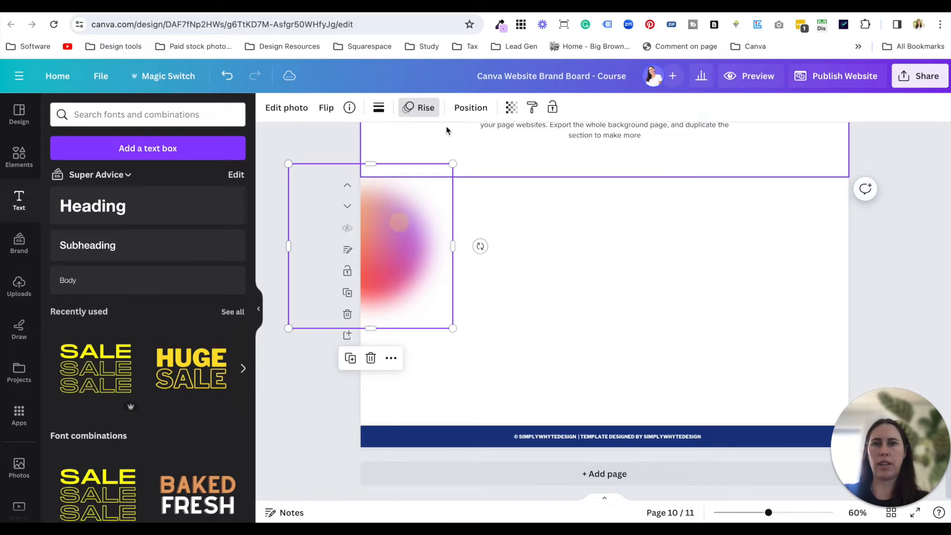
left_click(512, 107)
left_click_drag(512, 155, 450, 158)
left_click(435, 259)
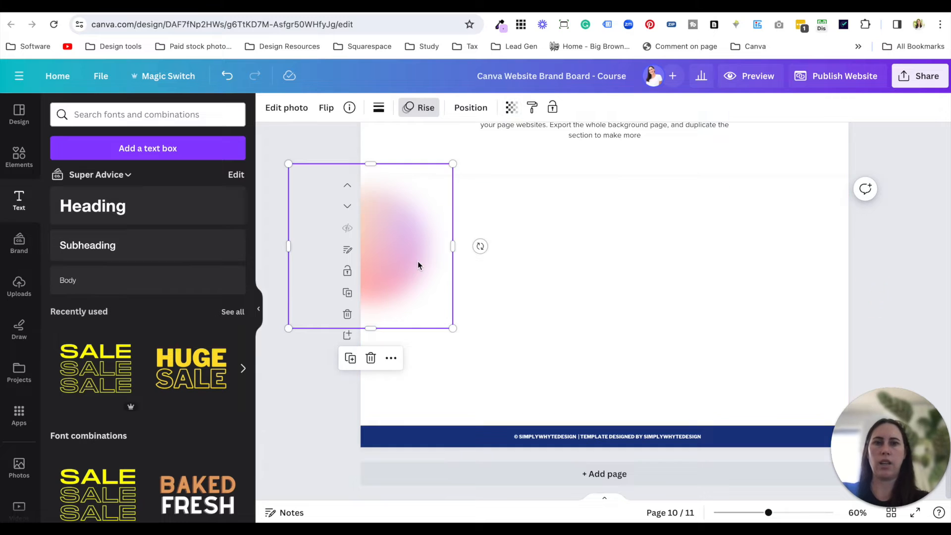
- Duplicate the faded gradient circle and place the copy so it overhangs the background page's lower right corner
left_click(896, 314)
left_click(434, 273)
left_click_drag(425, 266, 875, 418)
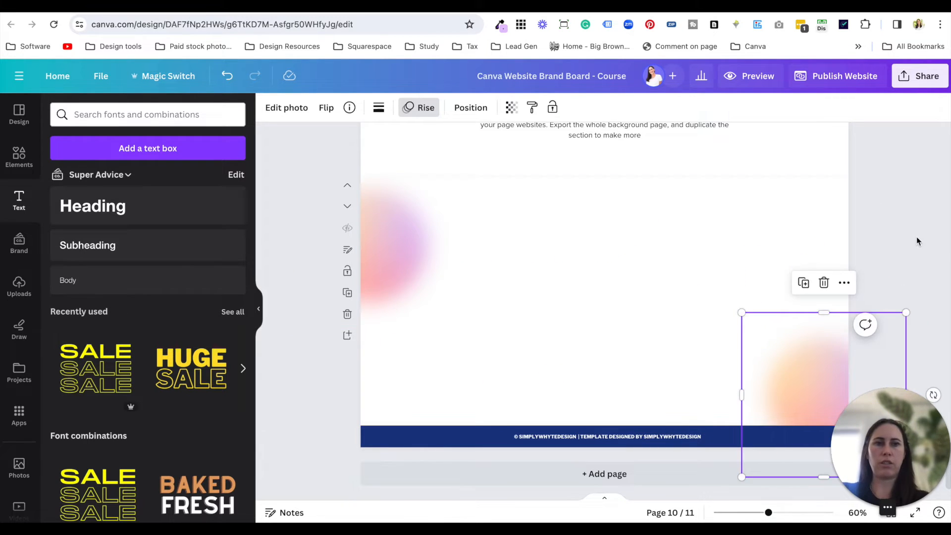
left_click(914, 236)
left_click(826, 347)
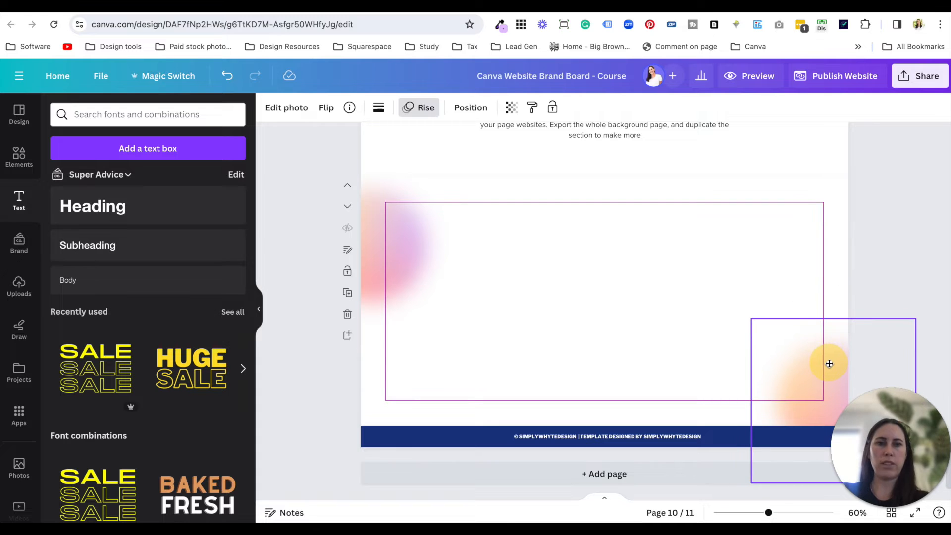
left_click(881, 237)
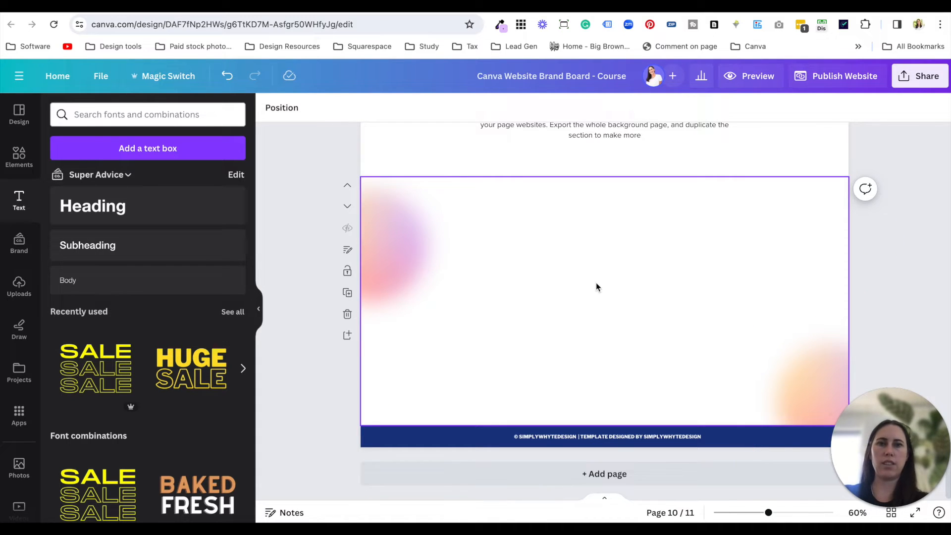
- Copy the "Everything you need to make money online with systeme.io" heading from the header and place it in the middle of the background page
scroll(596, 287, "up", 3)
scroll(607, 253, "up", 20)
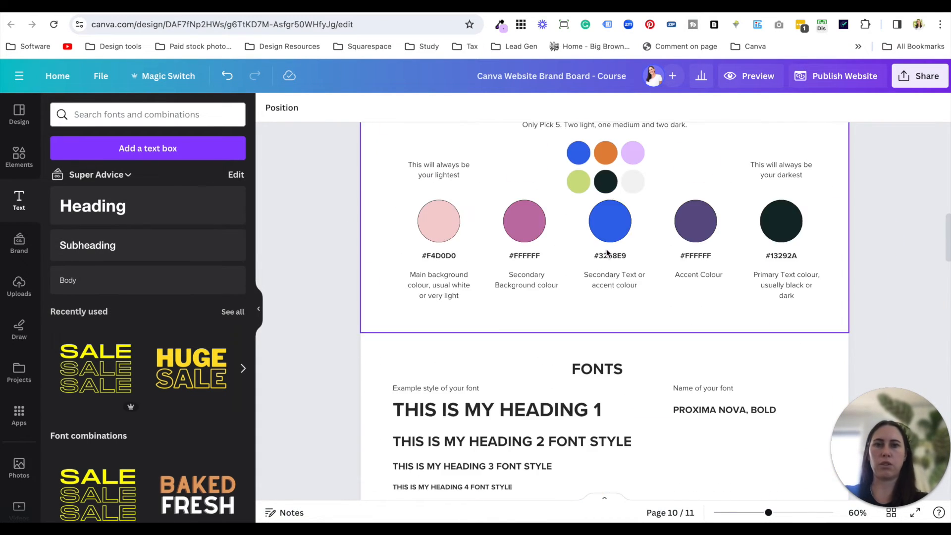
left_click(481, 244)
right_click(601, 330)
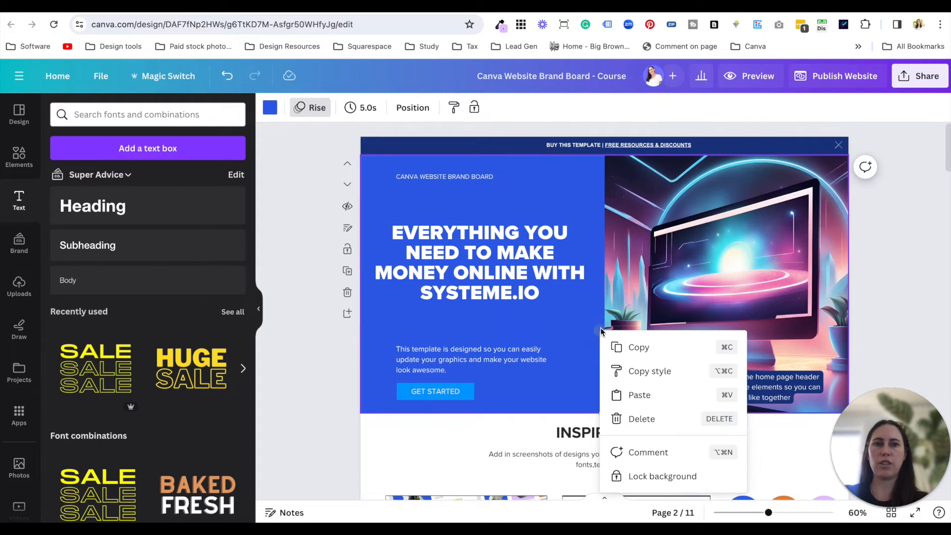
left_click(488, 272)
left_click(517, 270)
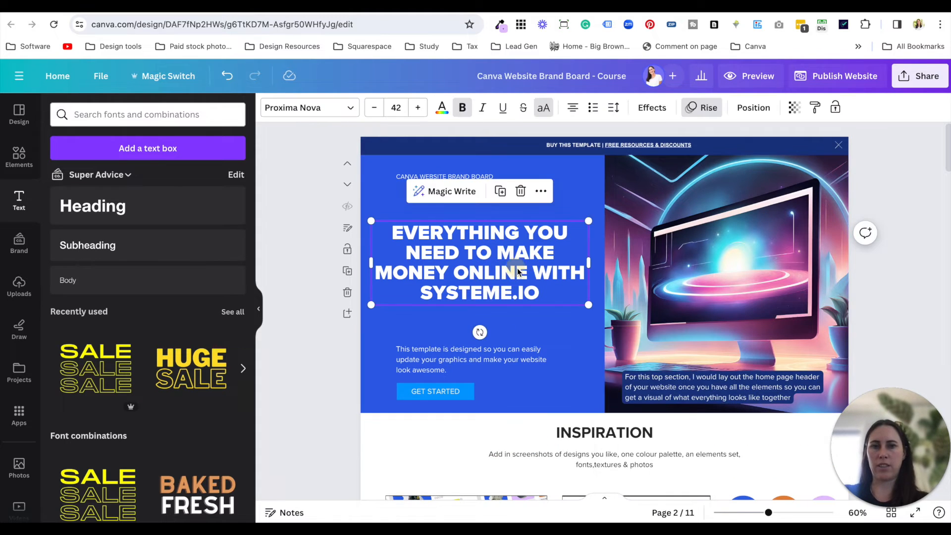
scroll(518, 268, "down", 10)
scroll(518, 272, "down", 3)
left_click_drag(514, 291, 620, 303)
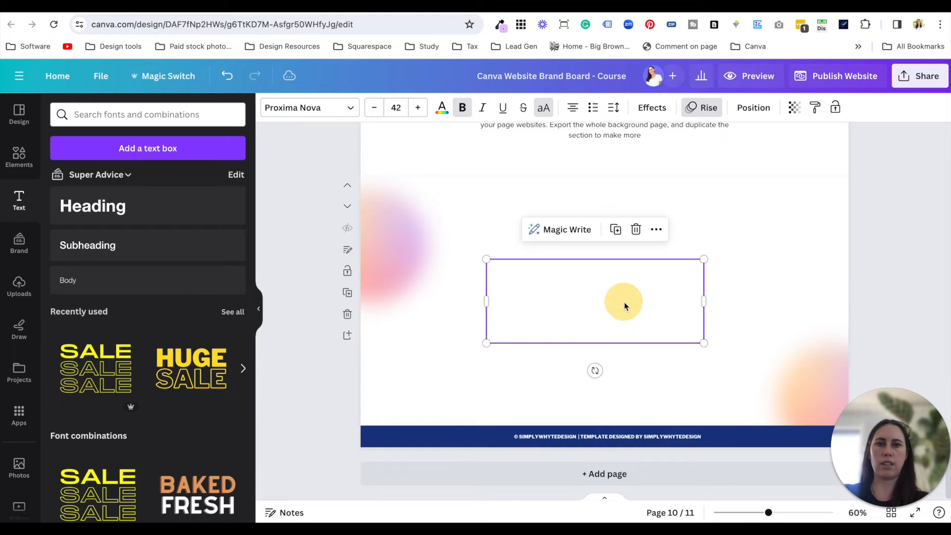
- Change the text colour of the copied heading on the white background page to near-black
left_click(443, 108)
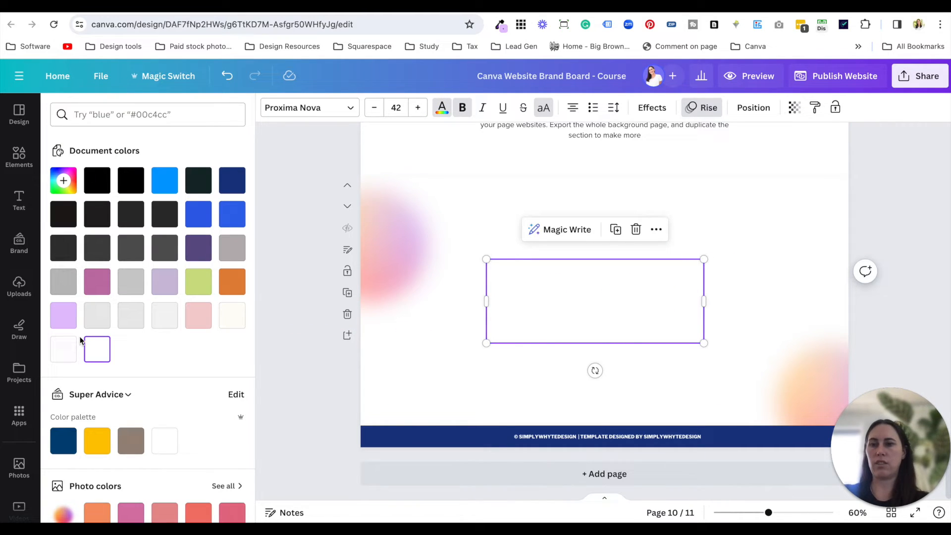
left_click(63, 239)
left_click(520, 395)
- Colour only the word SYSTEME.IO in the background page heading light green (#cddf85)
left_click(609, 328)
left_click(661, 330)
left_click(668, 333)
left_click_drag(669, 333, 554, 332)
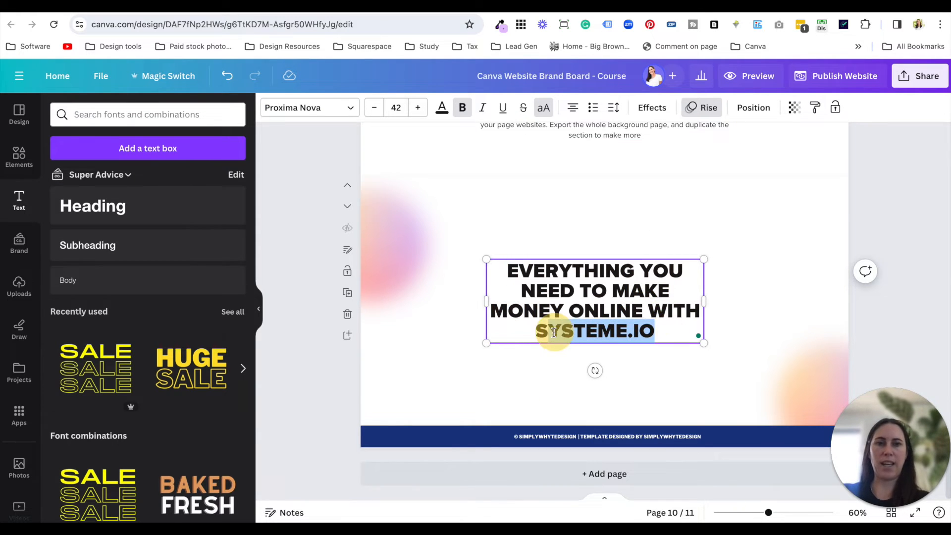
left_click(442, 107)
left_click(74, 321)
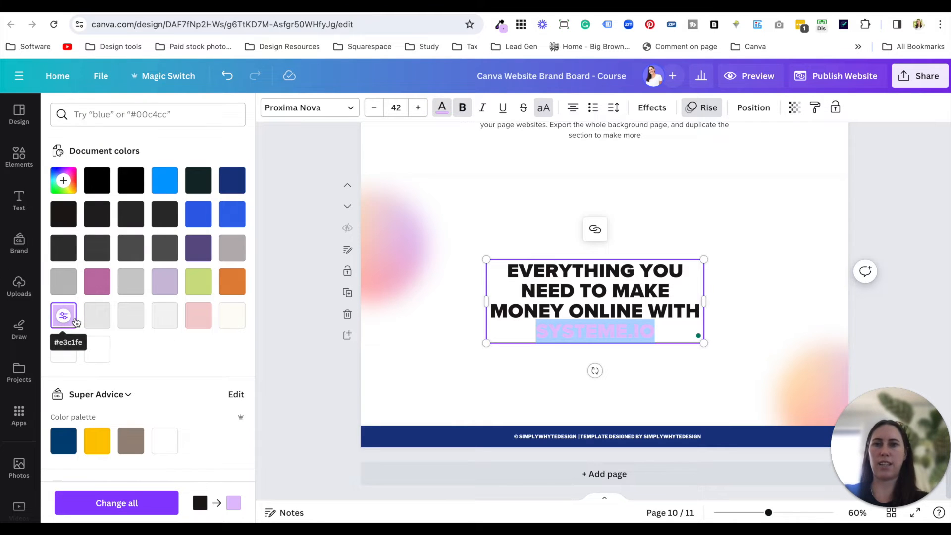
left_click(230, 281)
left_click(198, 281)
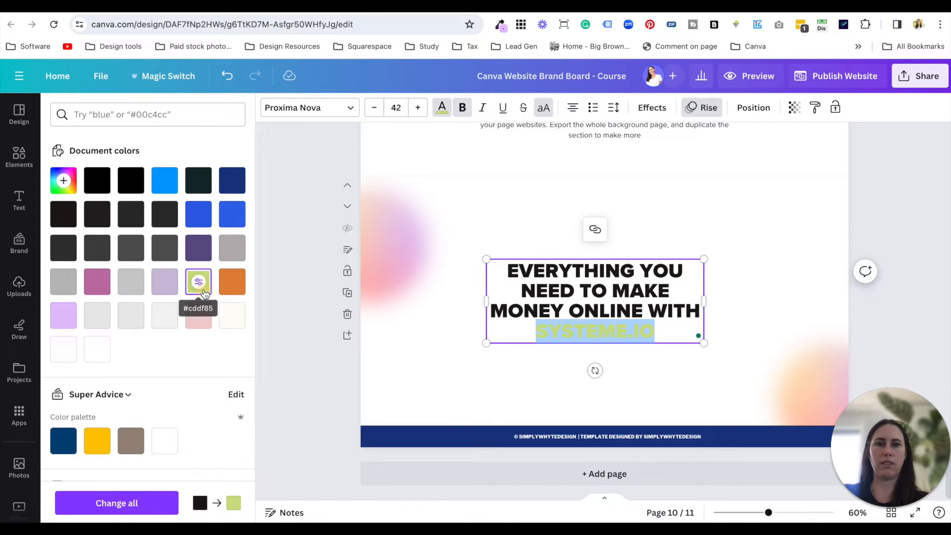
left_click(426, 374)
- Underline the word SYSTEME.IO in the background page heading
left_click(652, 335)
left_click(662, 334)
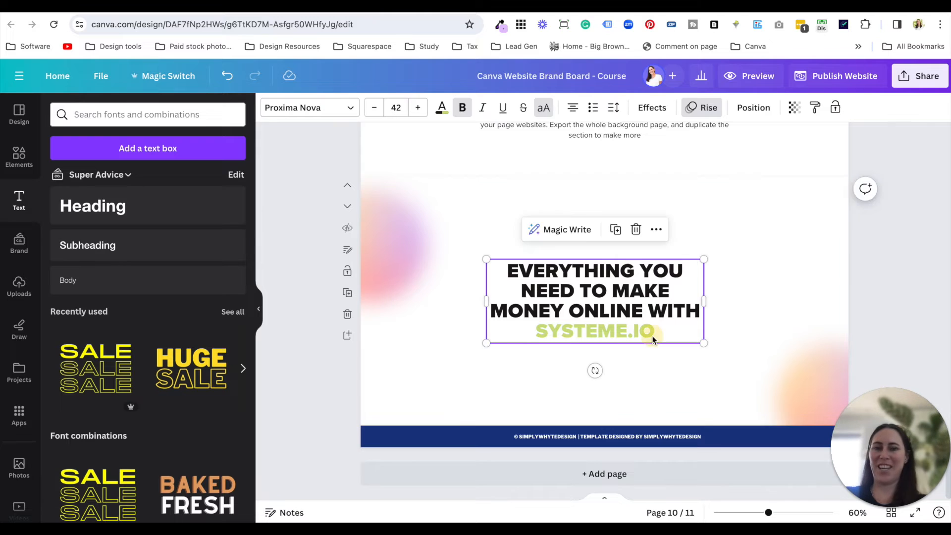
left_click(658, 333)
left_click_drag(658, 333, 546, 332)
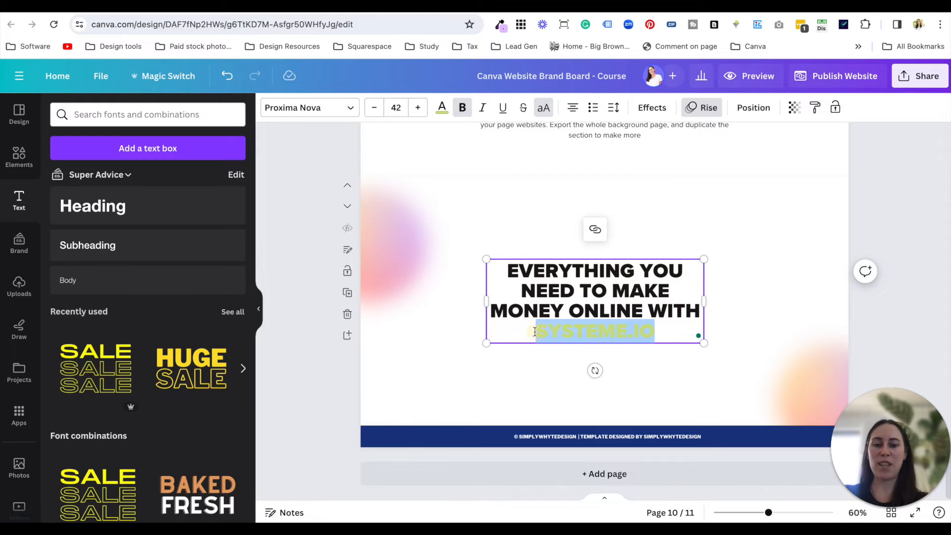
left_click(532, 391)
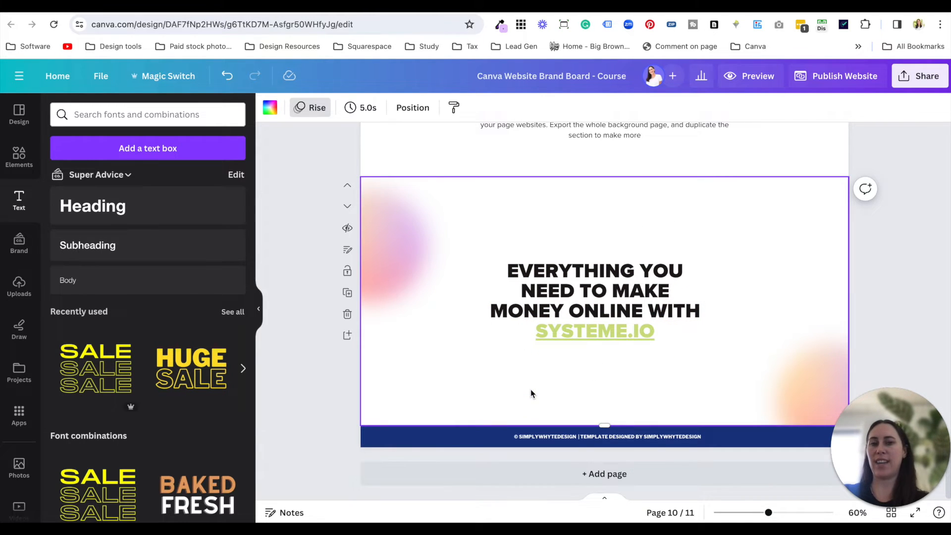
- Recolour the underlined word SYSTEME.IO in the background page heading to pink
left_click(580, 341)
left_click(579, 341)
left_click_drag(656, 332, 484, 331)
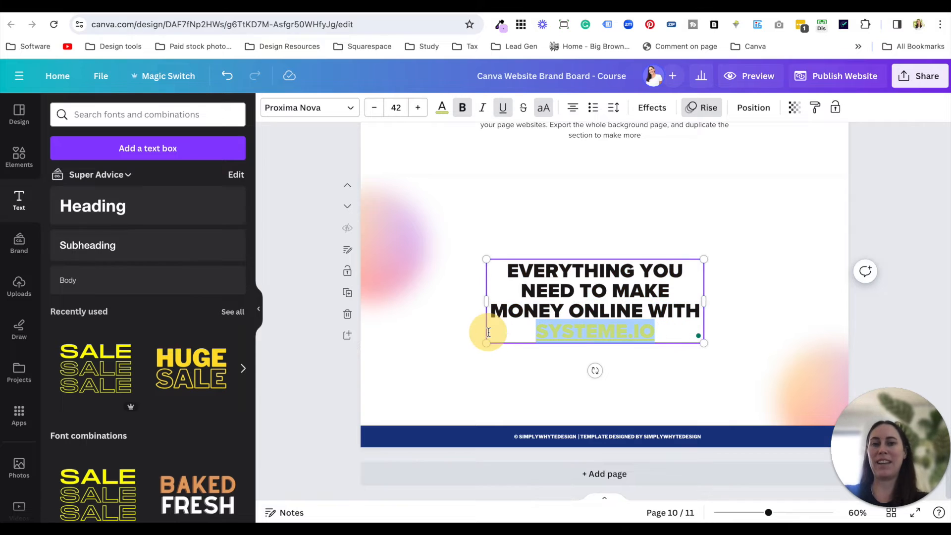
left_click(442, 107)
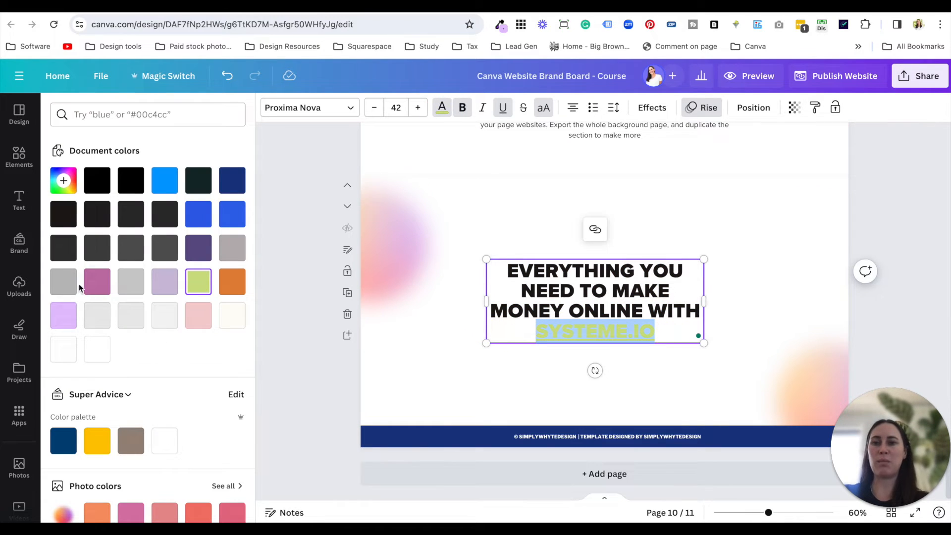
left_click(95, 282)
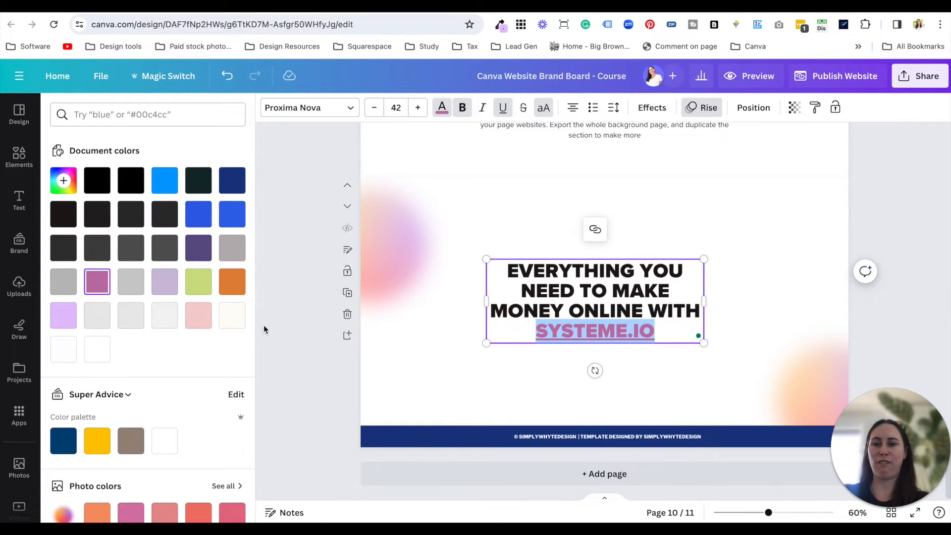
scroll(166, 442, "down", 2)
left_click(130, 448)
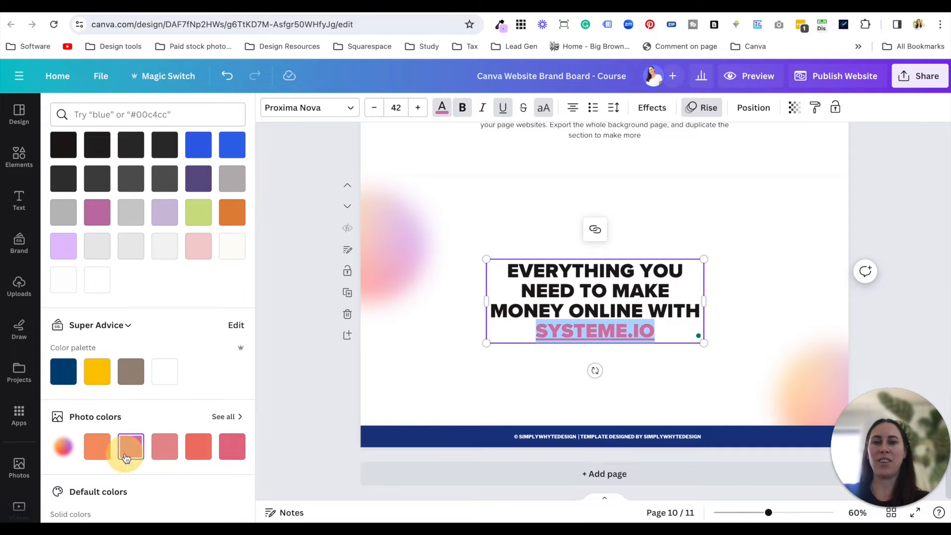
left_click(439, 357)
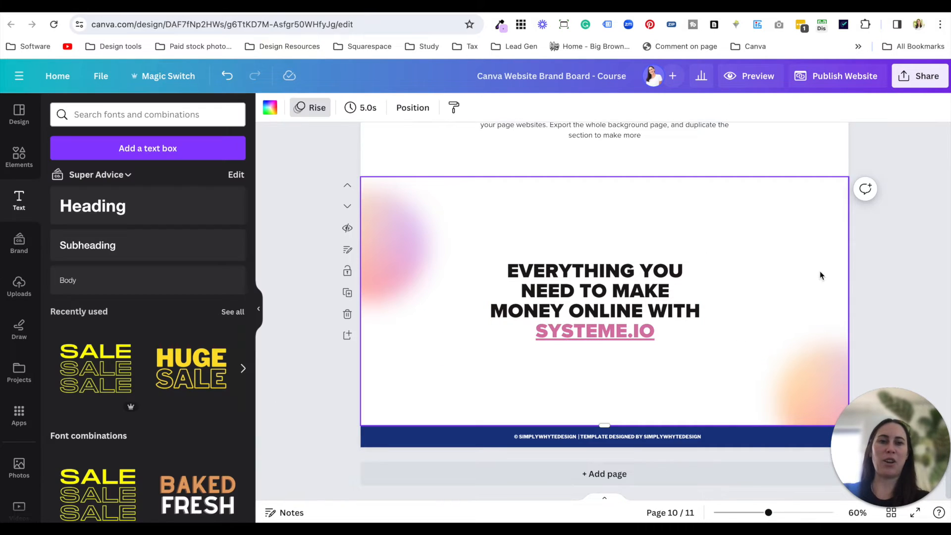
left_click(914, 277)
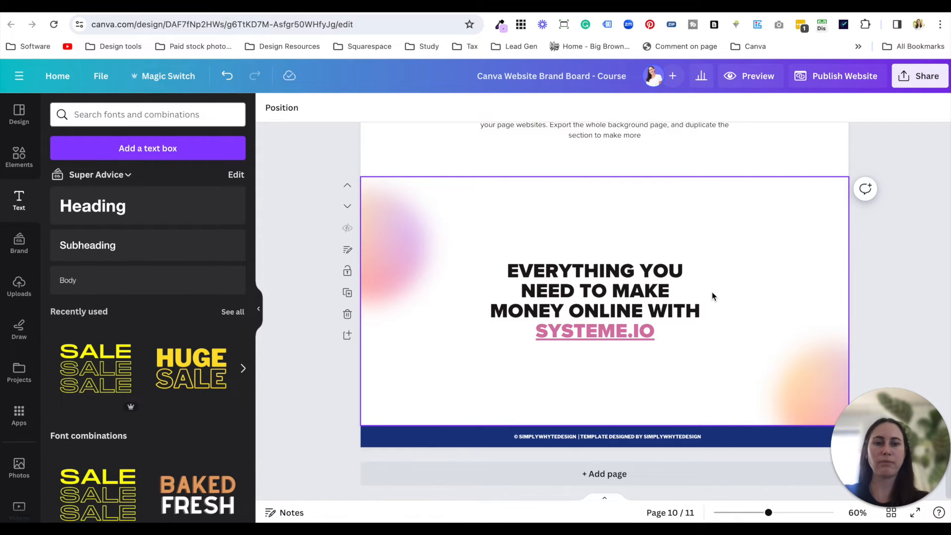
- Review the brand board from the header through the inspiration, colours, fonts, images and elements sections
scroll(713, 295, "up", 10)
scroll(712, 296, "up", 15)
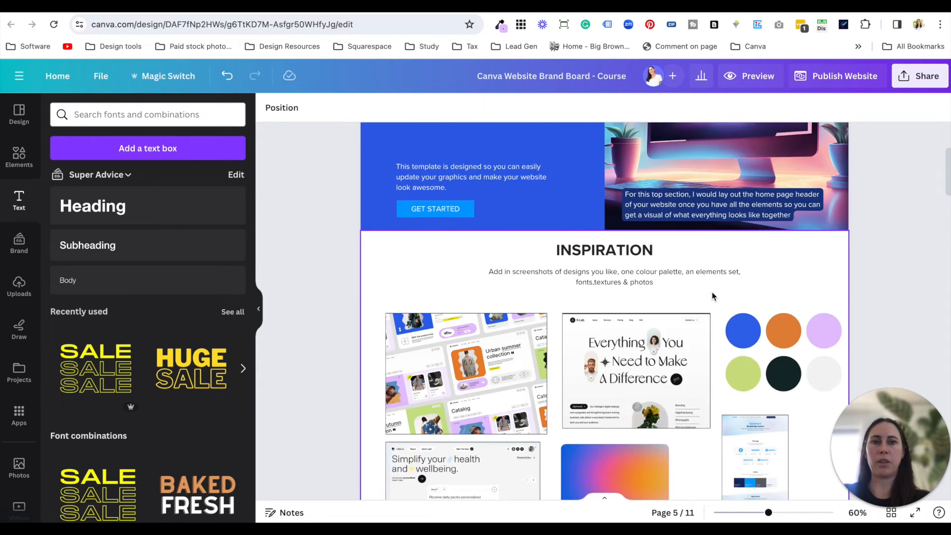
scroll(712, 295, "up", 4)
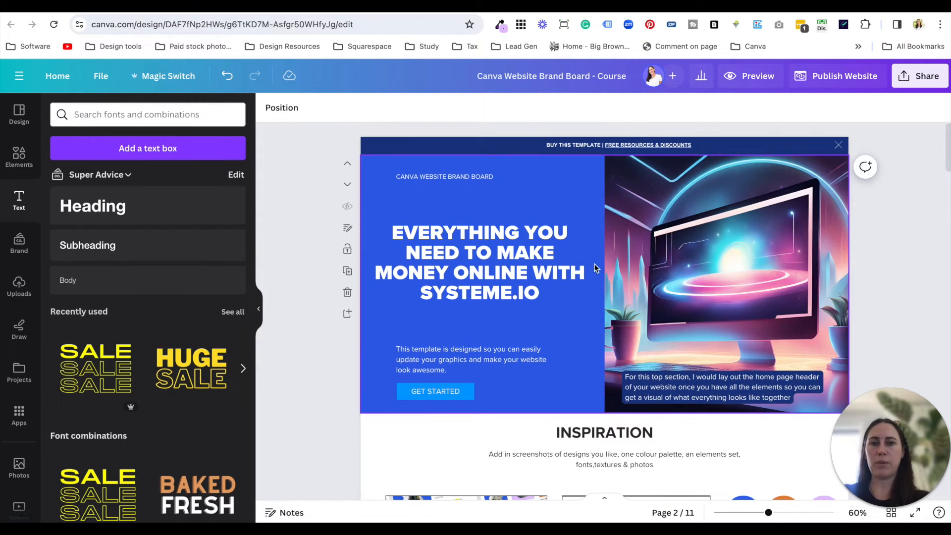
scroll(595, 268, "down", 5)
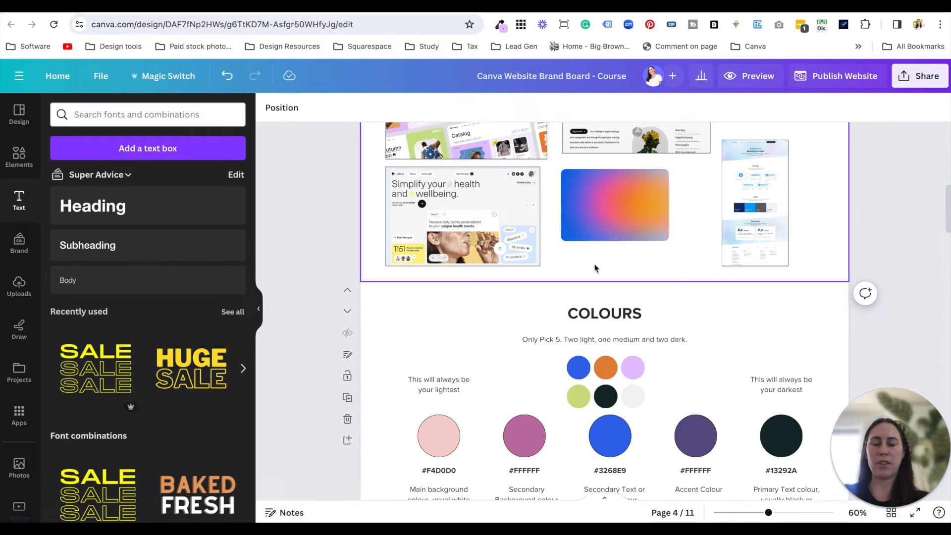
scroll(595, 268, "down", 5)
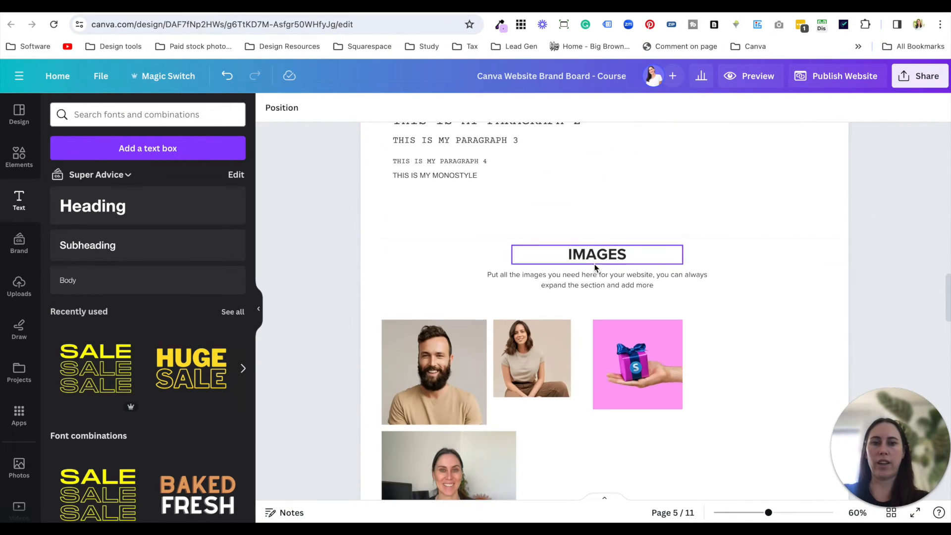
scroll(595, 268, "down", 2)
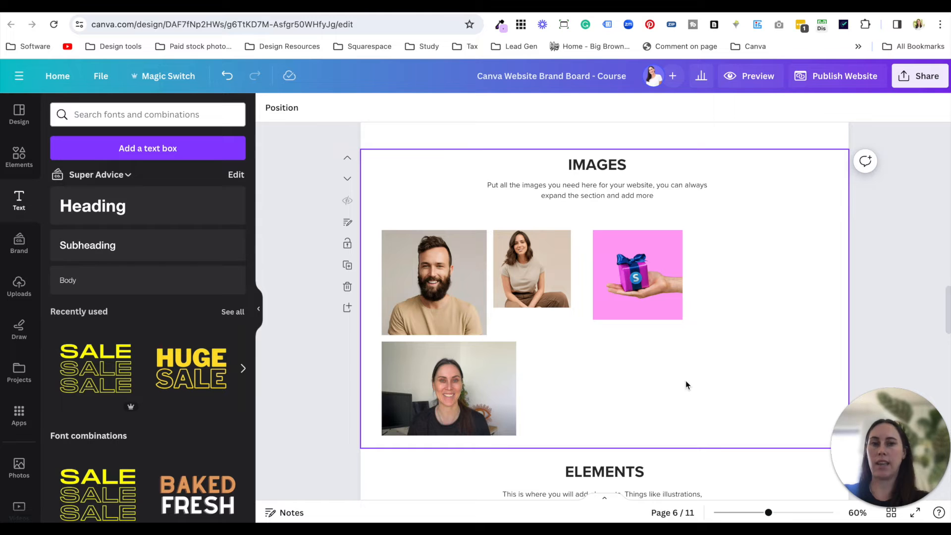
scroll(686, 384, "down", 5)
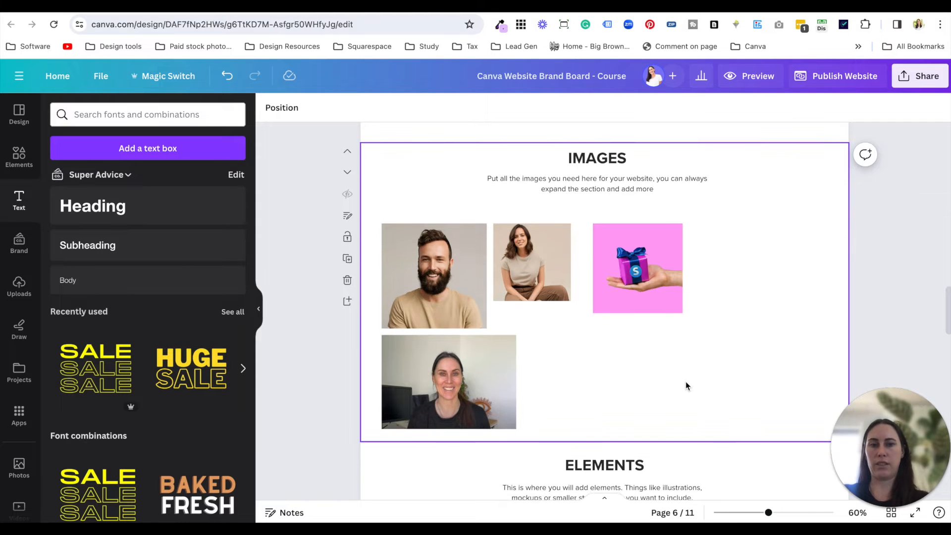
scroll(659, 297, "up", 1)
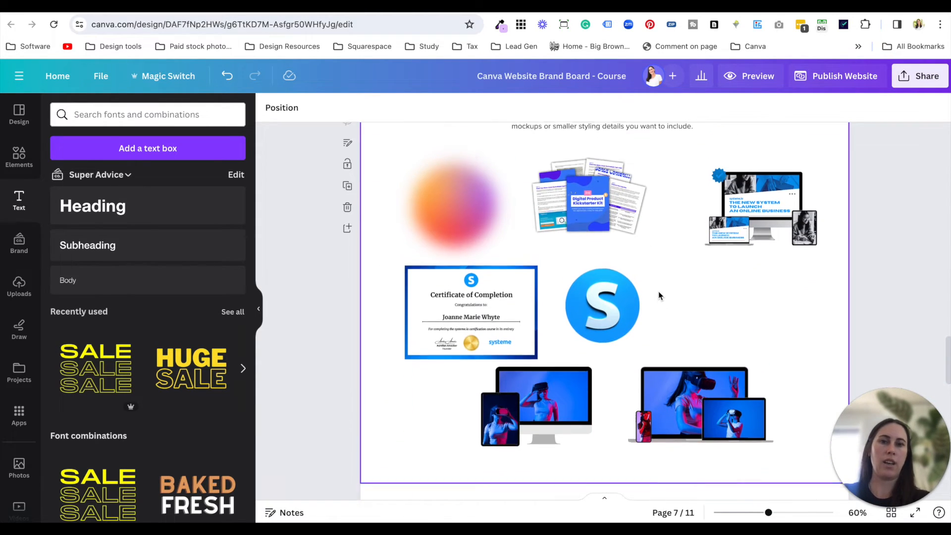
- Duplicate the Digital Product Kickstarter Kit mockup in the elements section, place the copy over the original and select both
left_click(607, 229)
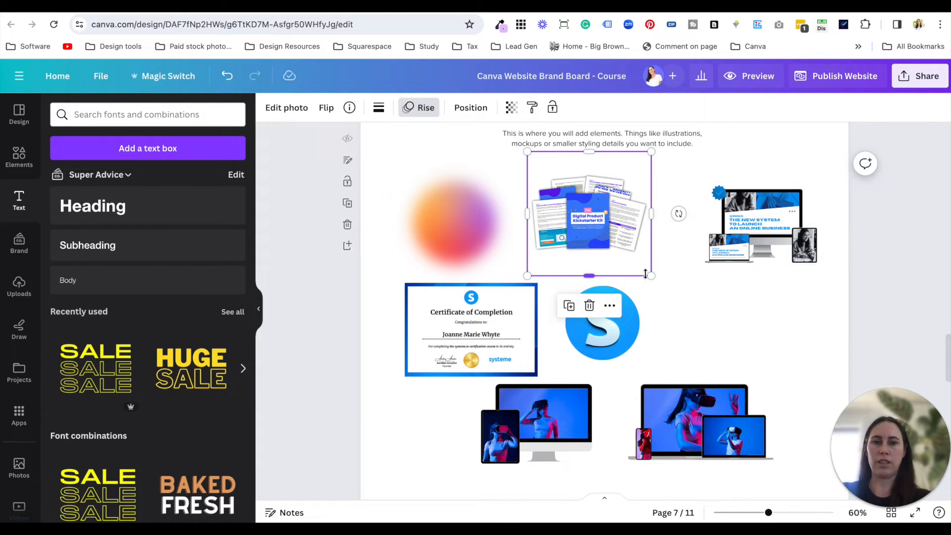
key("super+d")
left_click(678, 280)
left_click_drag(679, 287, 636, 245)
left_click(680, 280)
left_click_drag(670, 202, 596, 200)
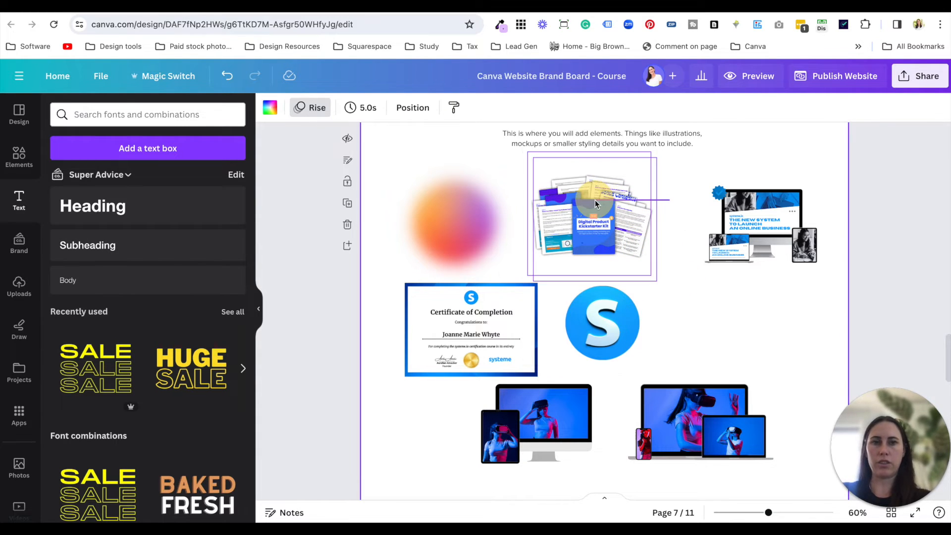
- Align the two stacked Kickstarter Kit mockups to each other's centre and middle and group them
left_click(414, 108)
left_click(208, 240)
left_click(74, 239)
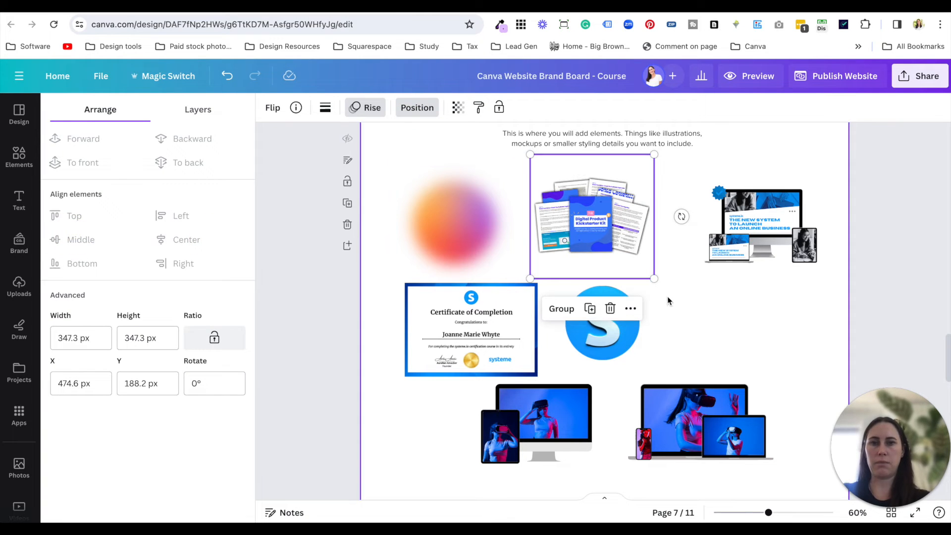
right_click(613, 214)
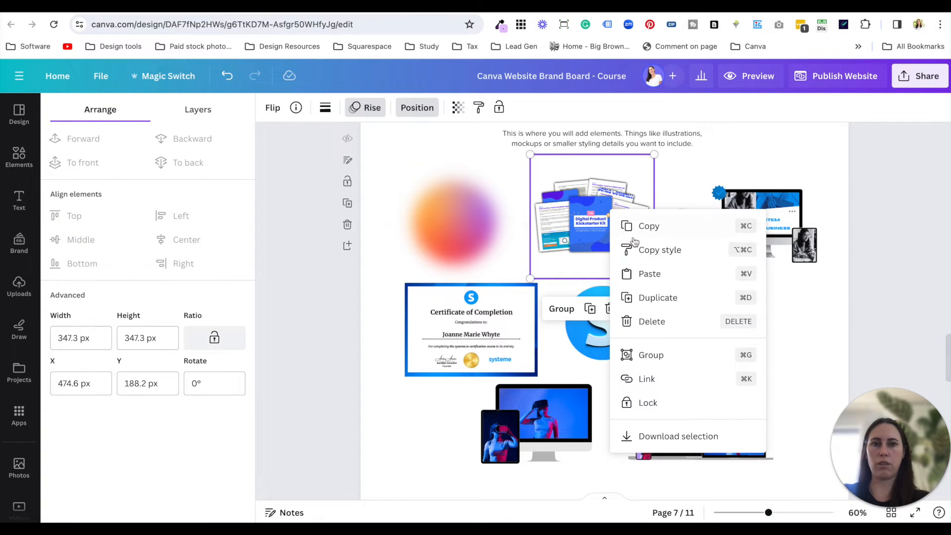
left_click(666, 350)
- Enlarge the grouped Kickstarter Kit mockup to 608 × 608 px and download only this selection as a transparent PNG at size 1.625
left_click_drag(654, 278, 741, 379)
left_click_drag(697, 294, 686, 278)
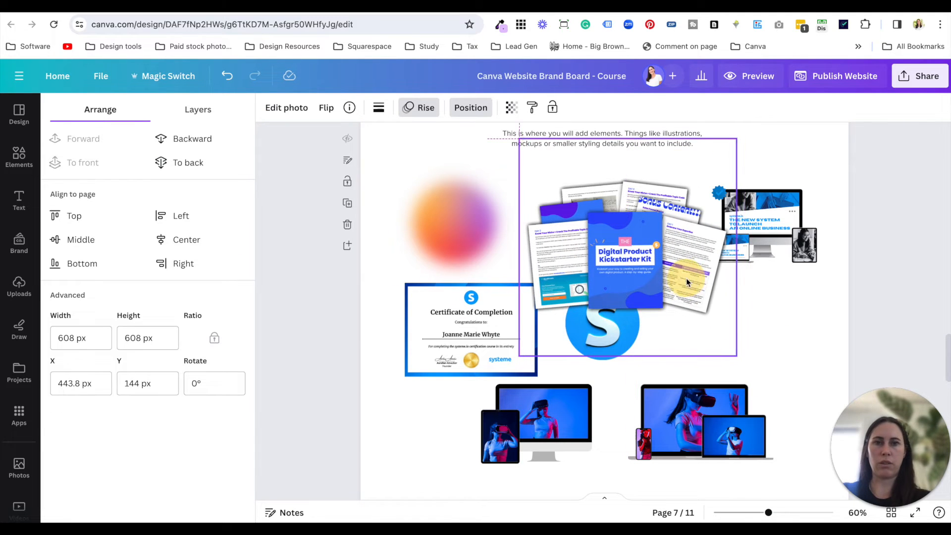
right_click(647, 242)
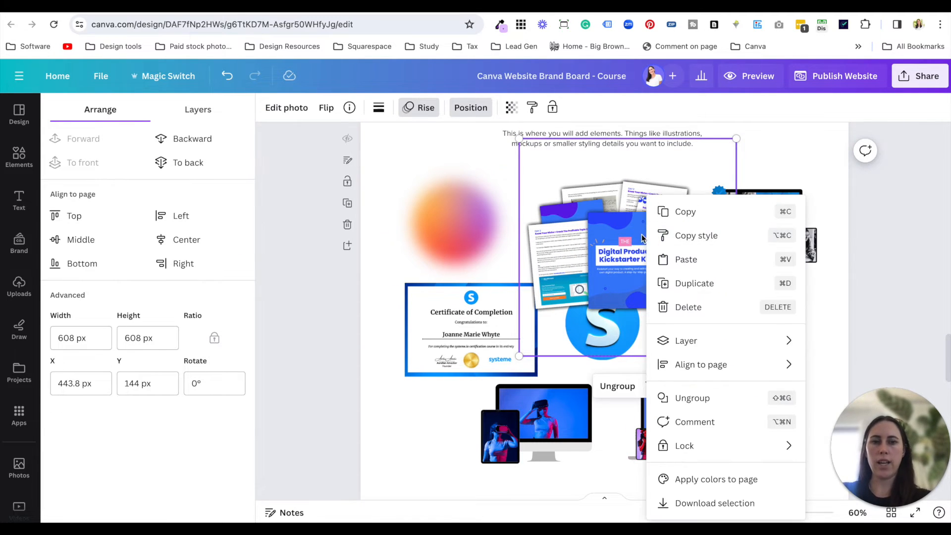
left_click(754, 504)
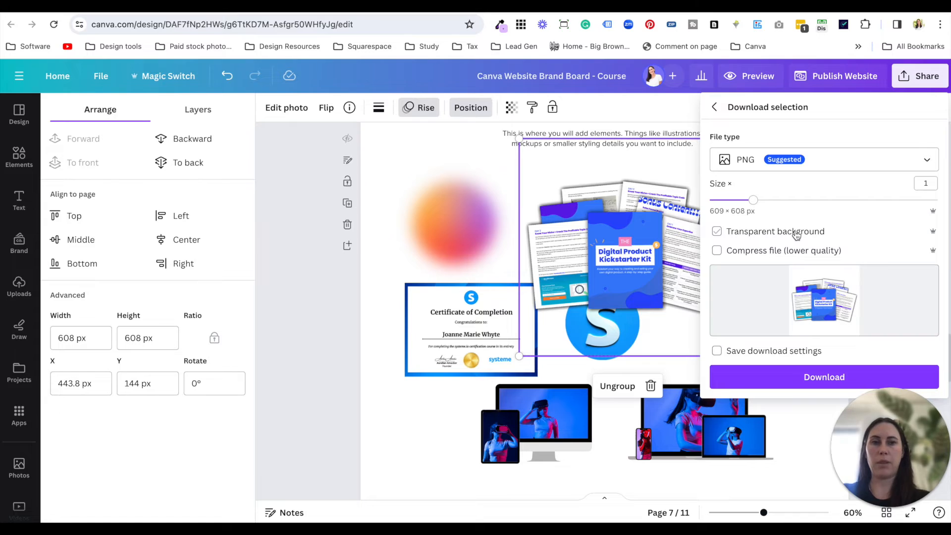
left_click(810, 201)
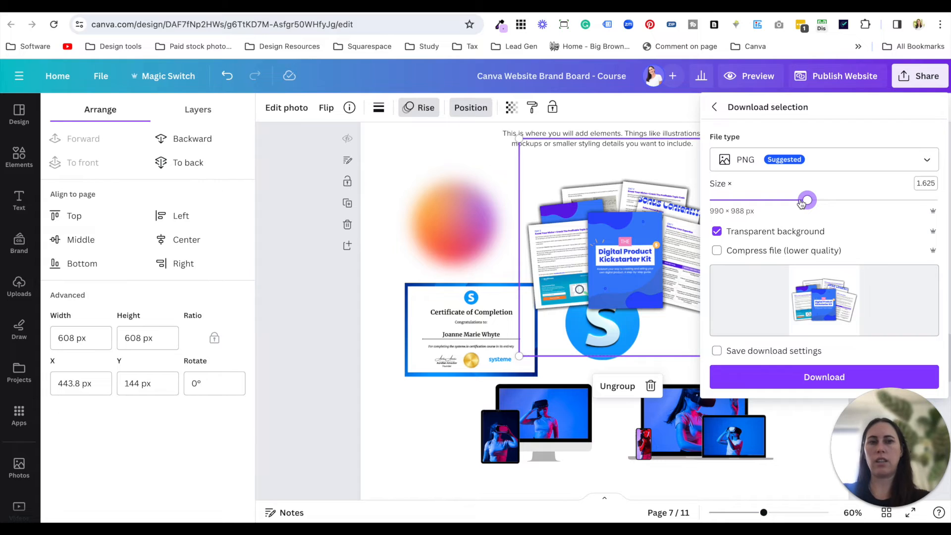
left_click(721, 202)
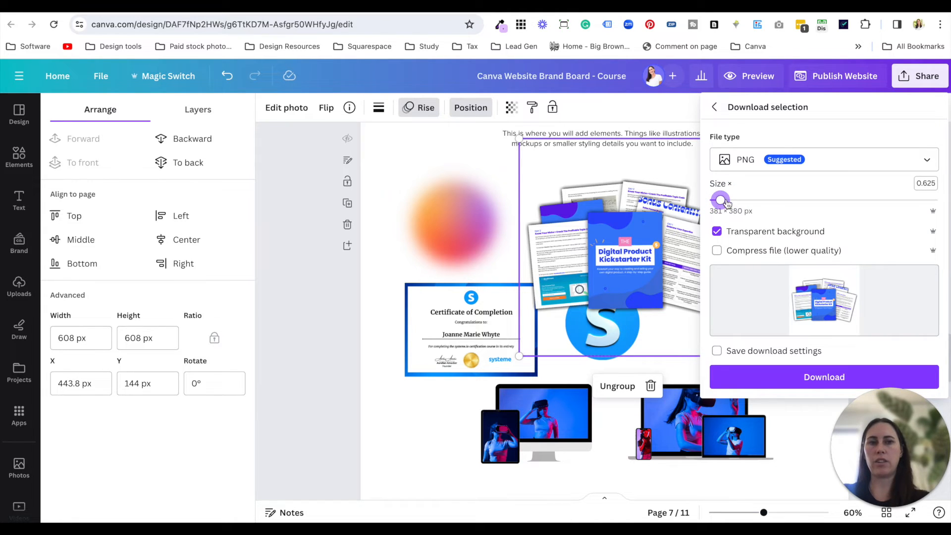
left_click(813, 202)
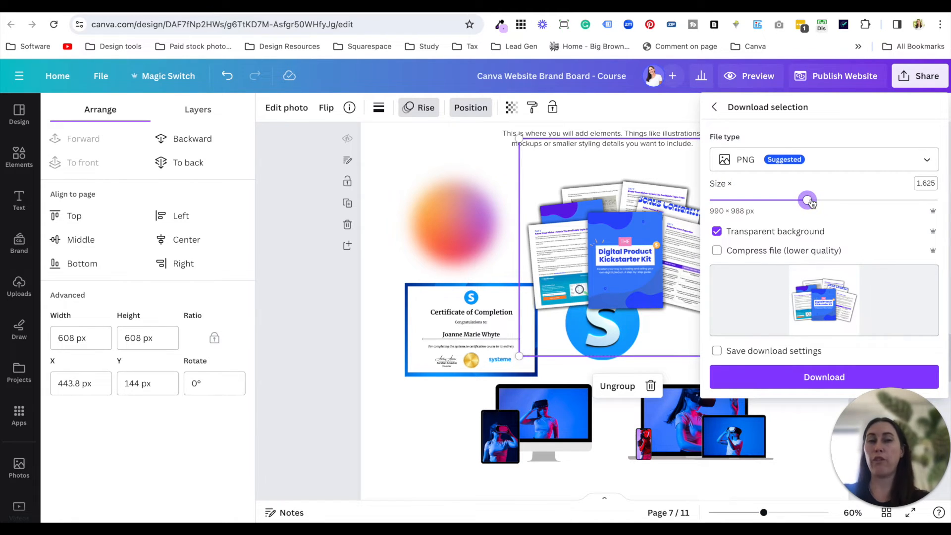
left_click(824, 378)
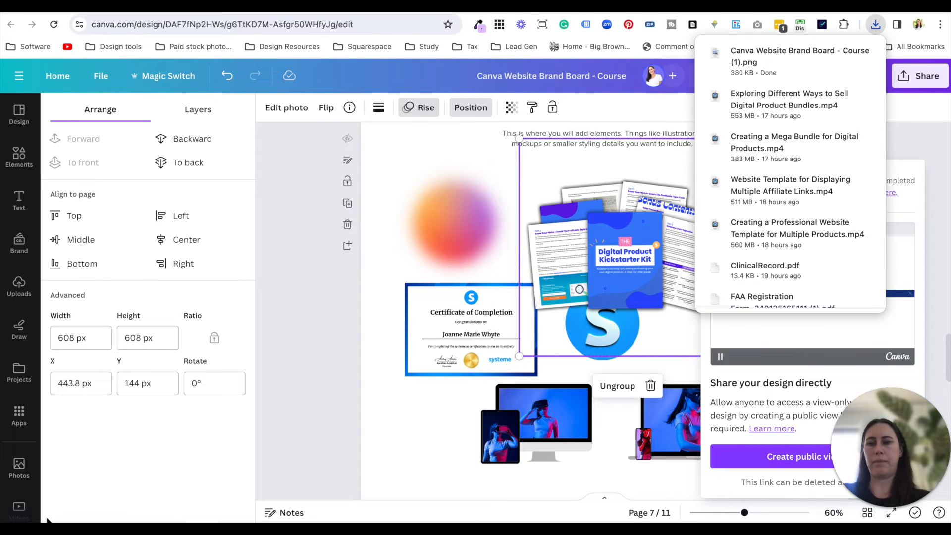
- Switch to Finder and preview the exported "Canva Website Brand Board - Course (1).png" in the Downloads folder
key("super+Tab")
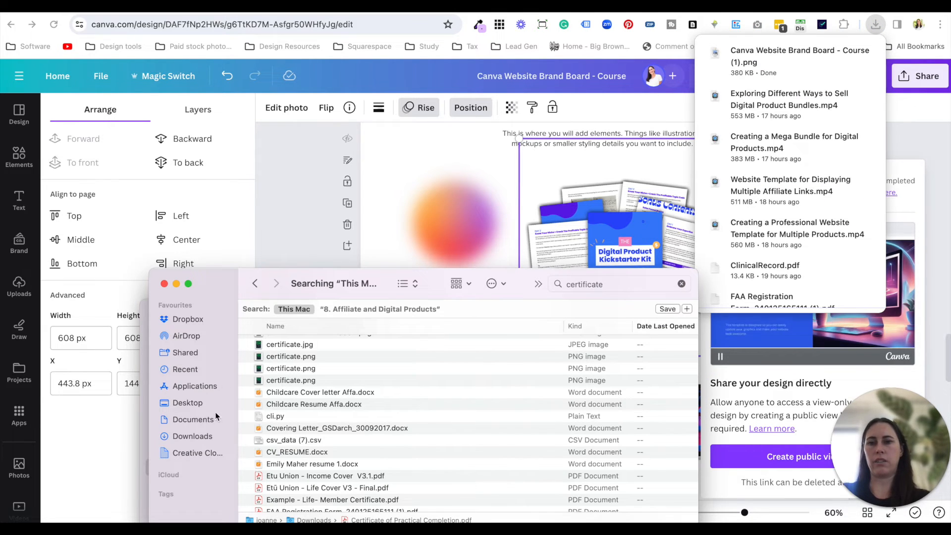
left_click(205, 438)
left_click(378, 324)
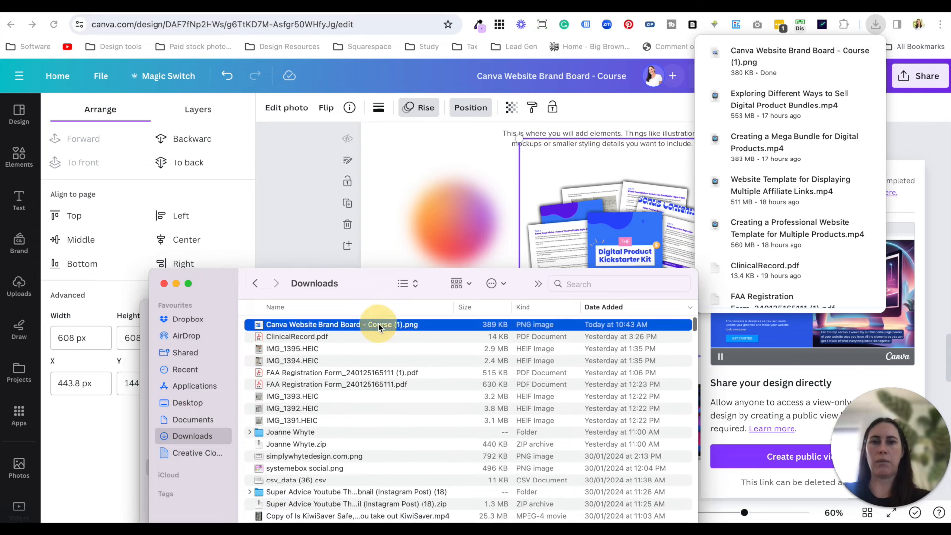
key("space")
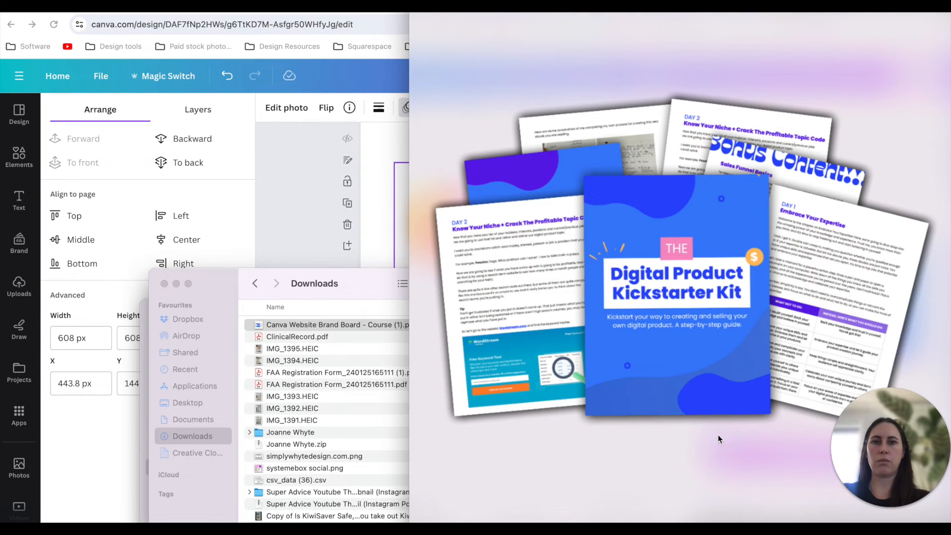
key("space")
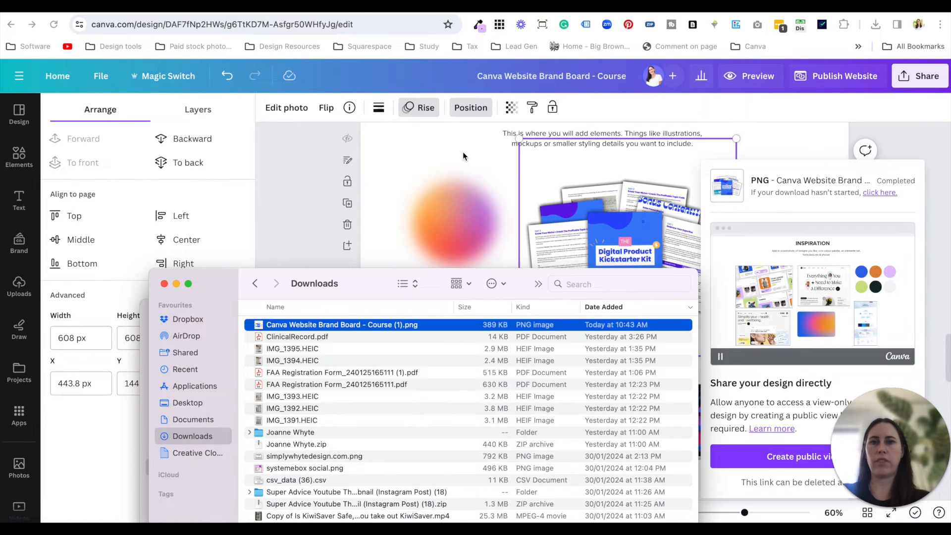
- Return to the Canva brand board and shrink the grouped Kickstarter Kit mockup to 248.7 × 248.7 px beside the gradient circle
left_click(462, 154)
left_click(391, 327)
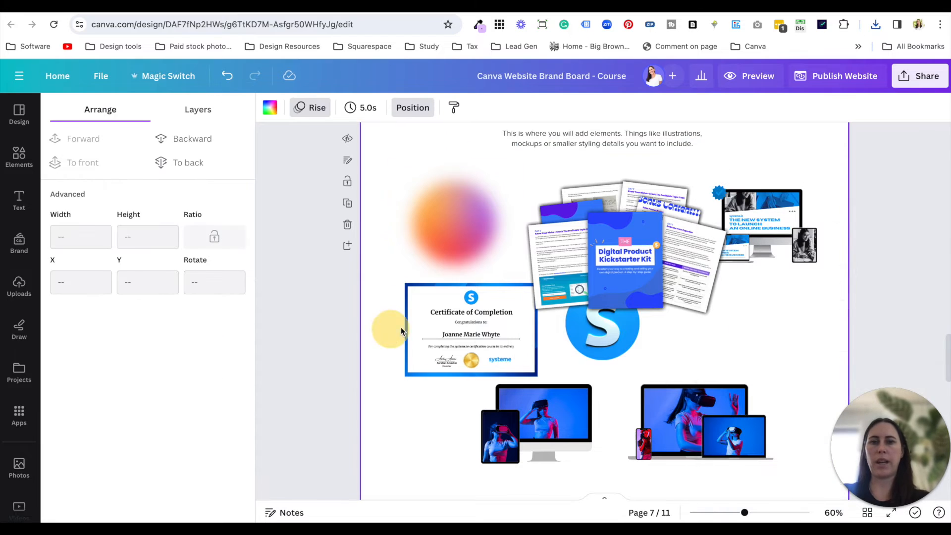
left_click(586, 307)
left_click_drag(737, 355, 587, 233)
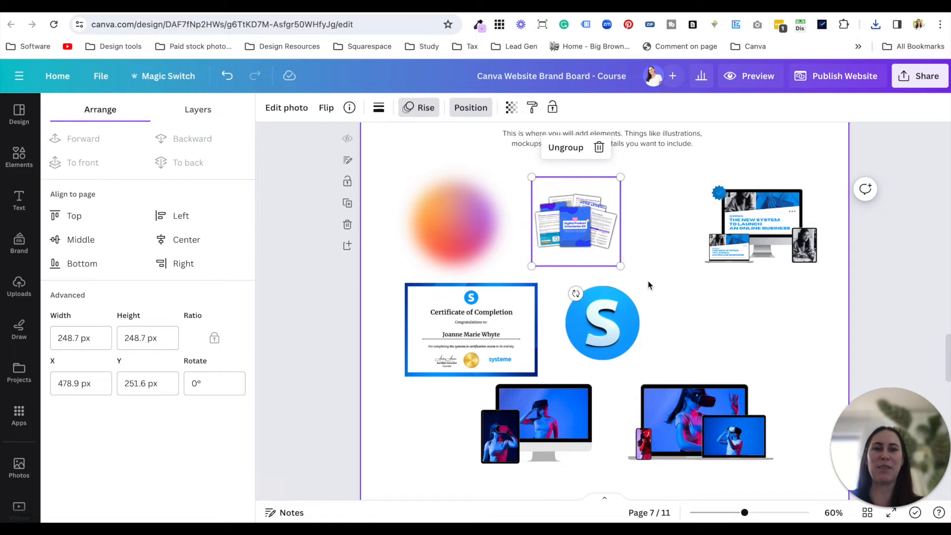
left_click(742, 310)
- Delete the open box icon with the heart and its letter S from the Icons section
scroll(733, 344, "down", 3)
scroll(732, 344, "down", 5)
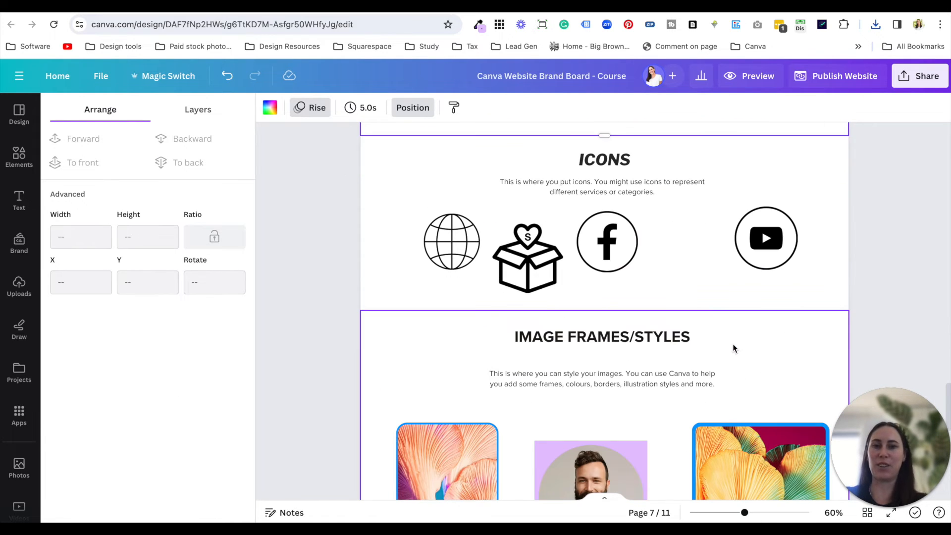
left_click_drag(542, 258, 531, 264)
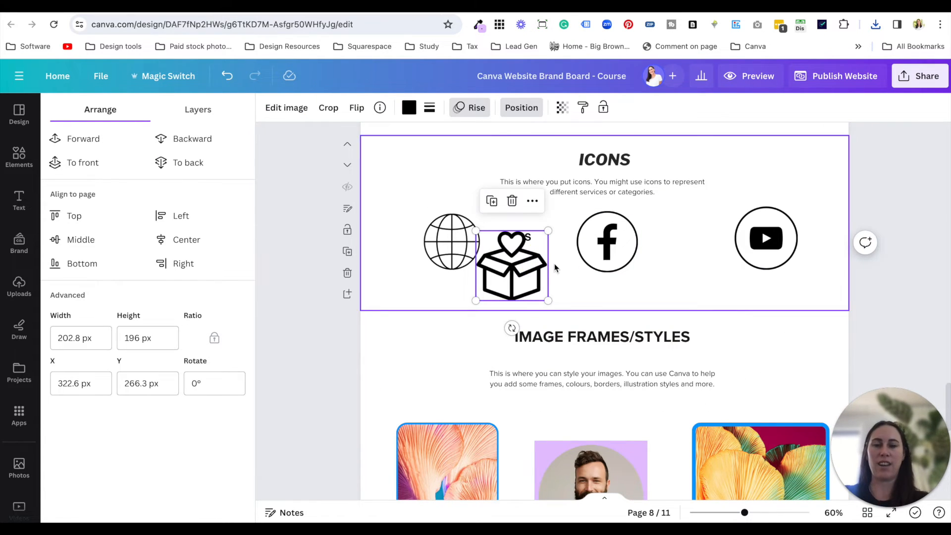
key("super+z")
left_click(569, 287)
left_click(494, 274)
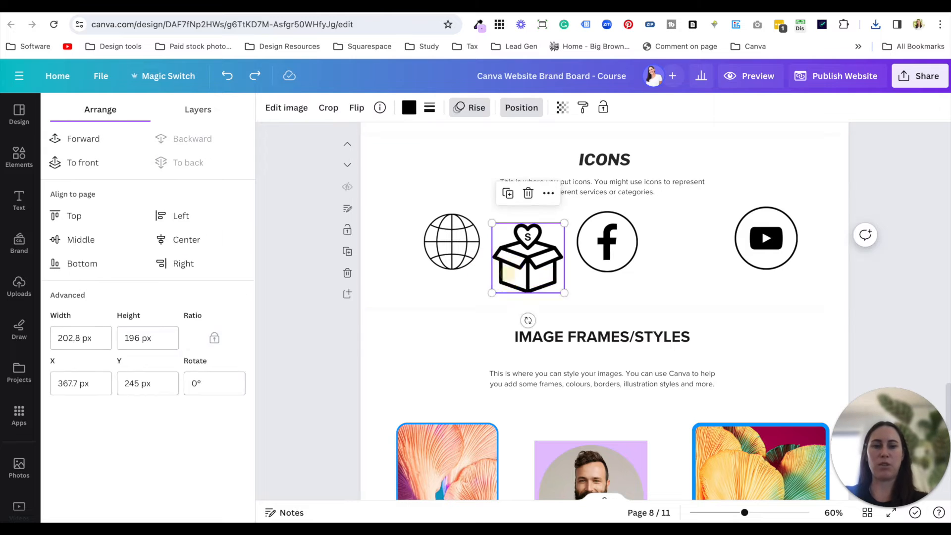
key("Delete")
left_click(526, 234)
- Review the brand board header, then examine the hero and Software section of the published affiliate funnel page
scroll(629, 281, "up", 20)
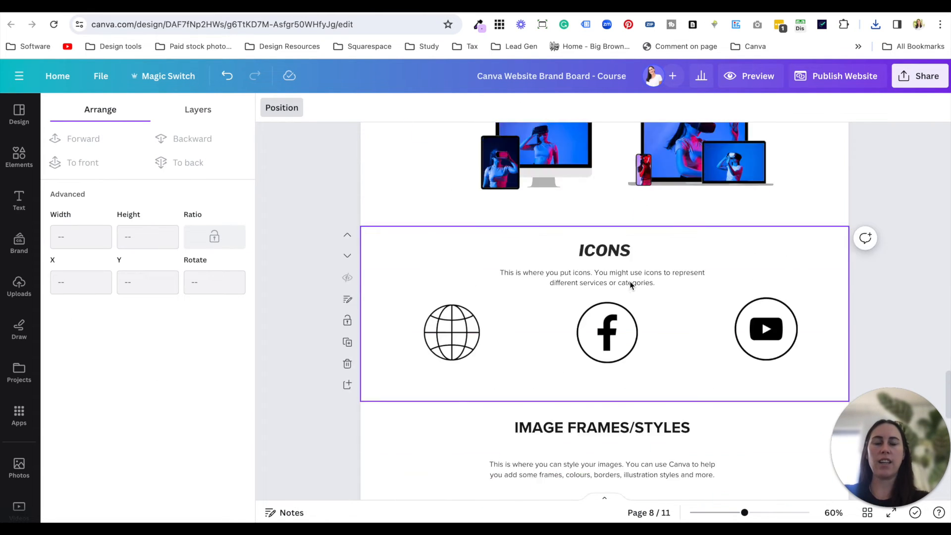
scroll(629, 281, "up", 6)
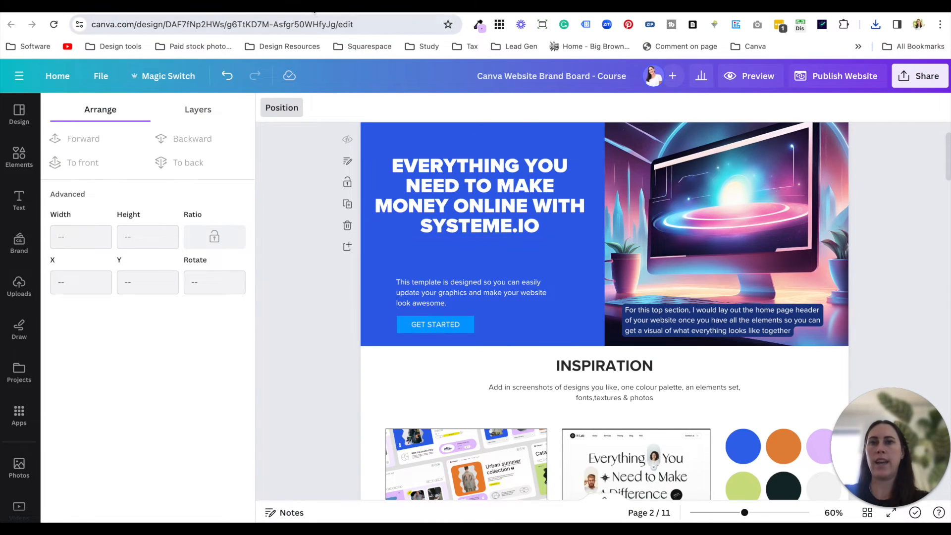
left_click(309, 5)
scroll(444, 227, "up", 8)
scroll(445, 227, "down", 10)
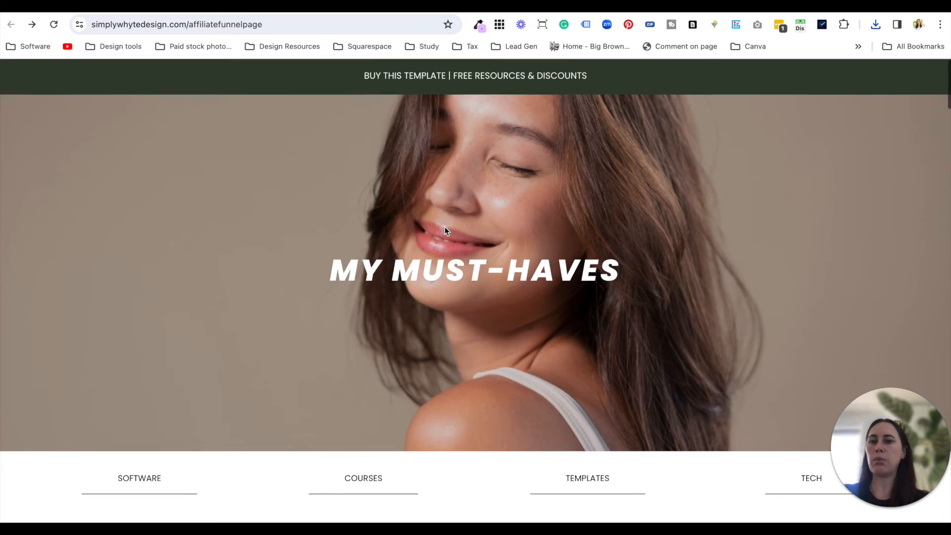
scroll(445, 227, "down", 15)
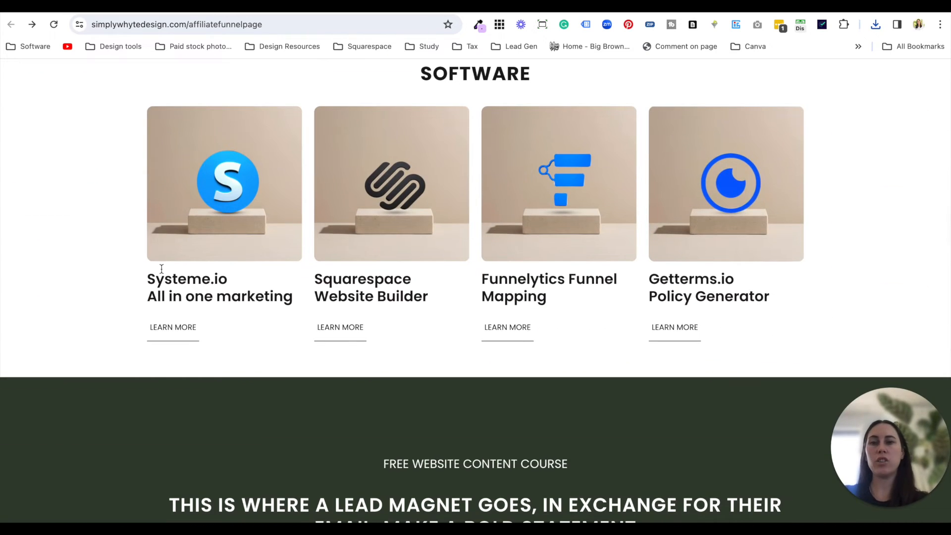
scroll(498, 241, "up", 15)
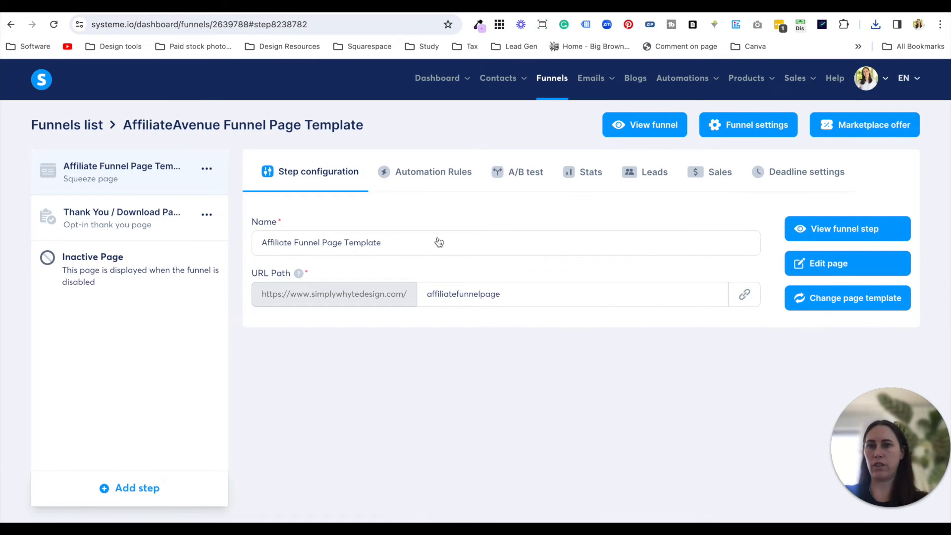
- Open the Affiliate Funnel Page Template for editing in systeme.io and copy the header headline text from the Canva brand board
left_click(830, 278)
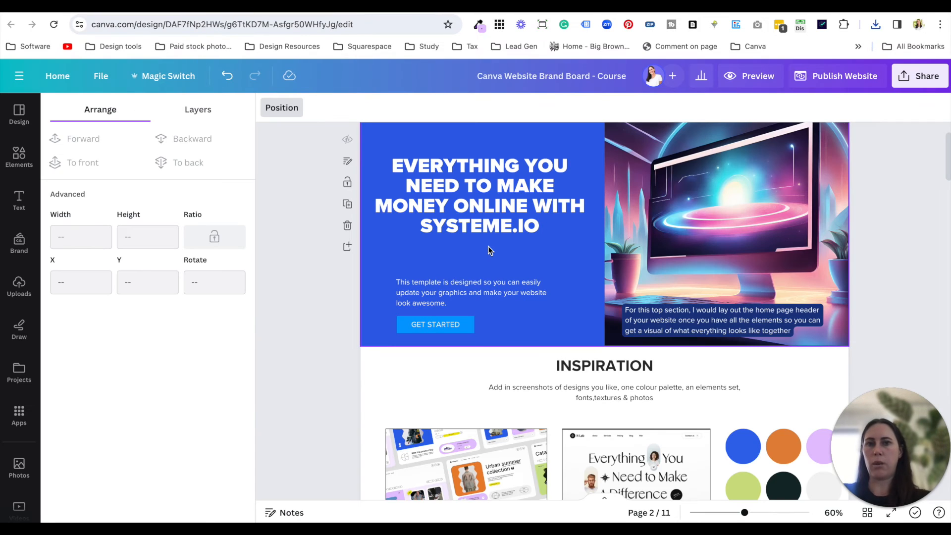
scroll(488, 251, "up", 1)
left_click(495, 239)
left_click(497, 233)
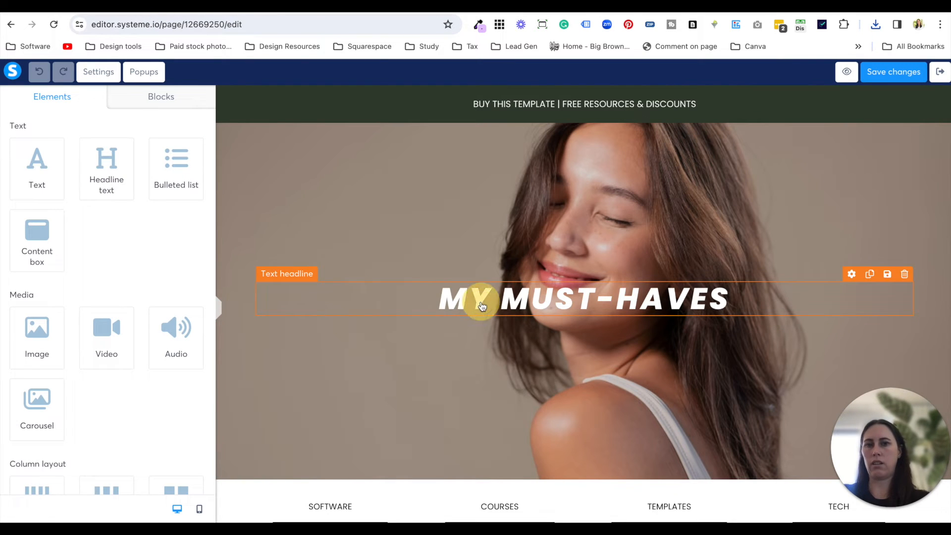
- Try to replace the "MY MUST-HAVES" hero headline with "Everything you need to make money online with systeme.io"
left_click(481, 301)
key("ctrl+a")
type("Everything you need to make money online with systeme.io")
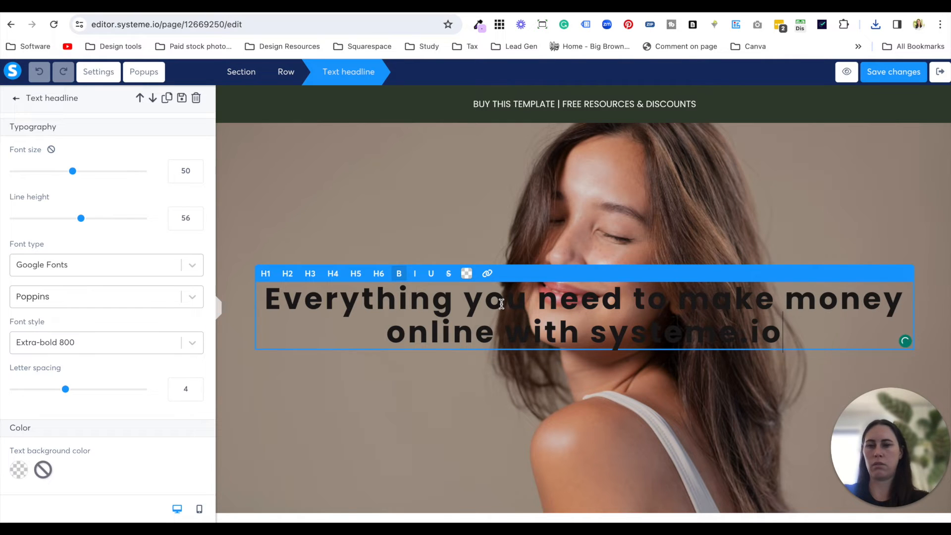
key("ctrl+z")
- Append "Everything you need to make money online with systeme.io" to the "MY MUST-HAVES" headline and colour the added text white
left_click(762, 303)
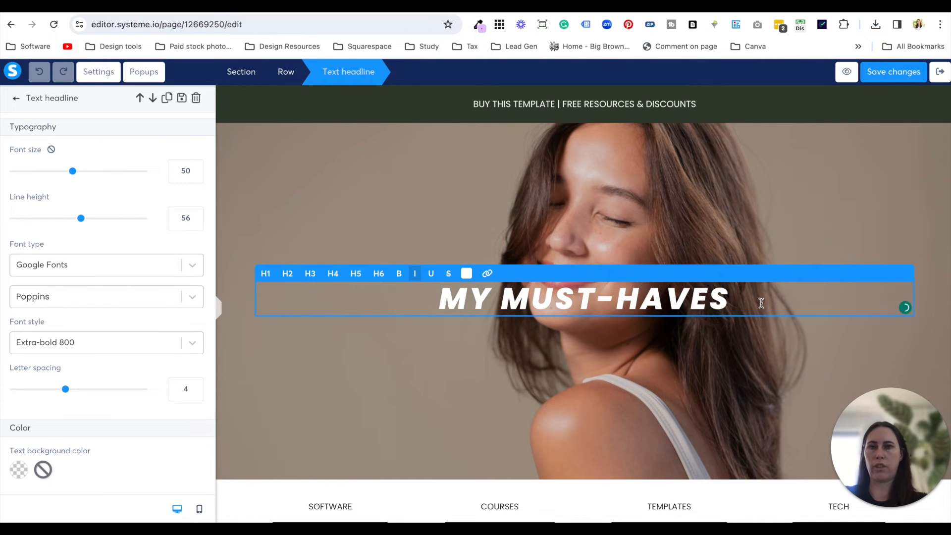
type("Everything you need to make money online with systeme.io")
left_click_drag(706, 368, 551, 298)
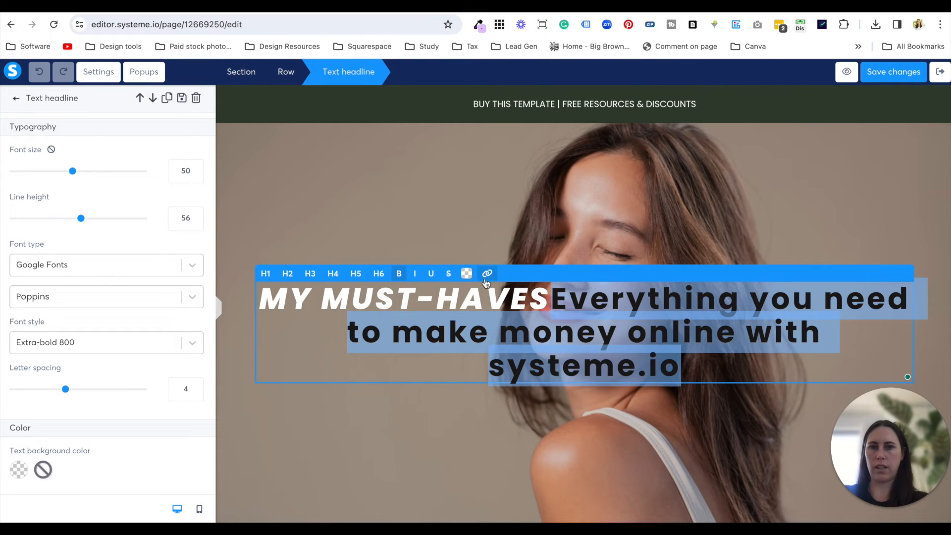
left_click(466, 274)
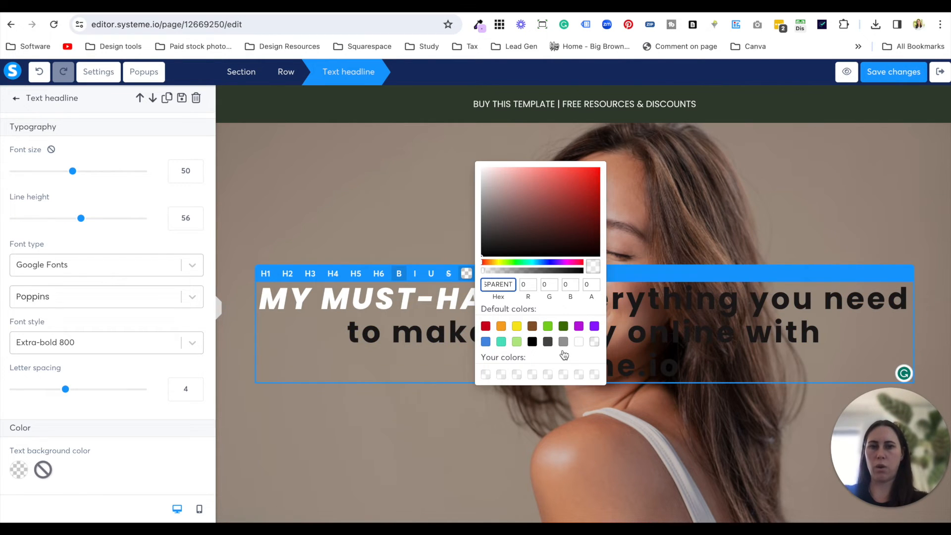
left_click(578, 341)
left_click(694, 367)
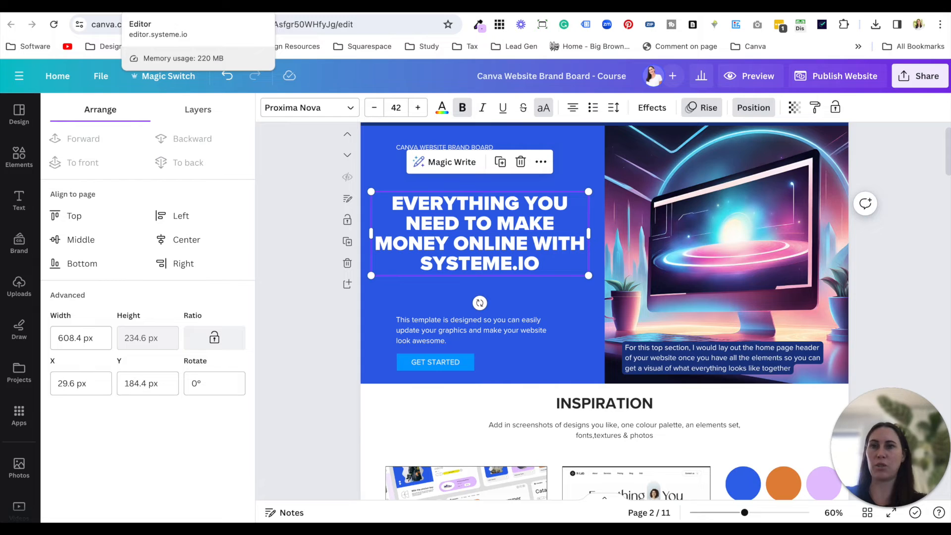
- Return to the systeme.io editor and delete the pasted text from the hero headline, leaving only "MY MUST-HAVES"
left_click(163, 7)
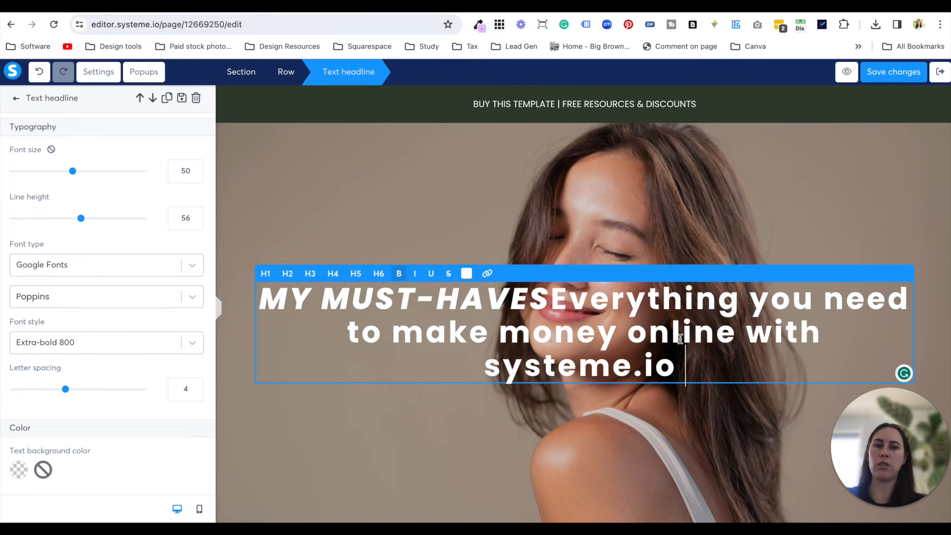
left_click_drag(552, 297, 326, 297)
left_click_drag(689, 364, 575, 299)
key("BackSpace")
key("BackSpace")
left_click(657, 352)
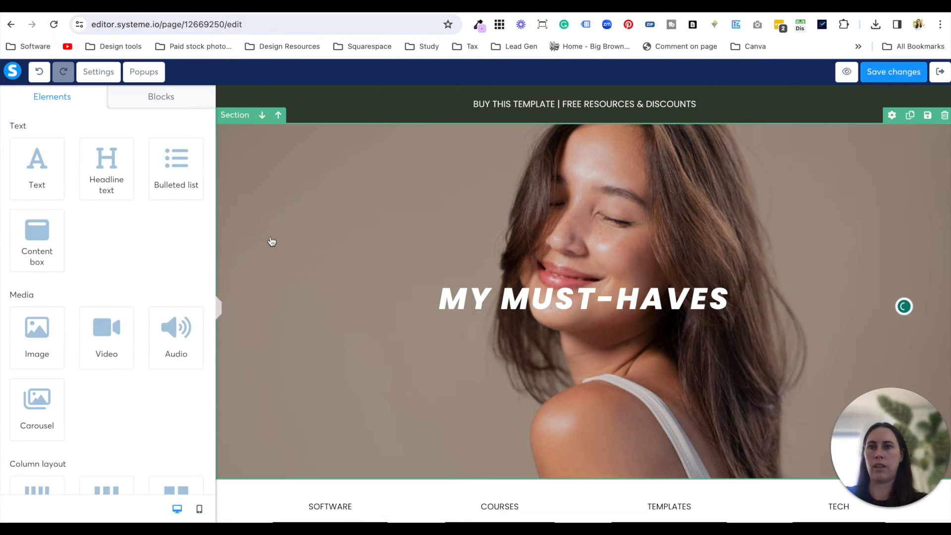
- Look through the page settings for default typography, heading typography, language, background and SEO options, and close them
left_click(98, 74)
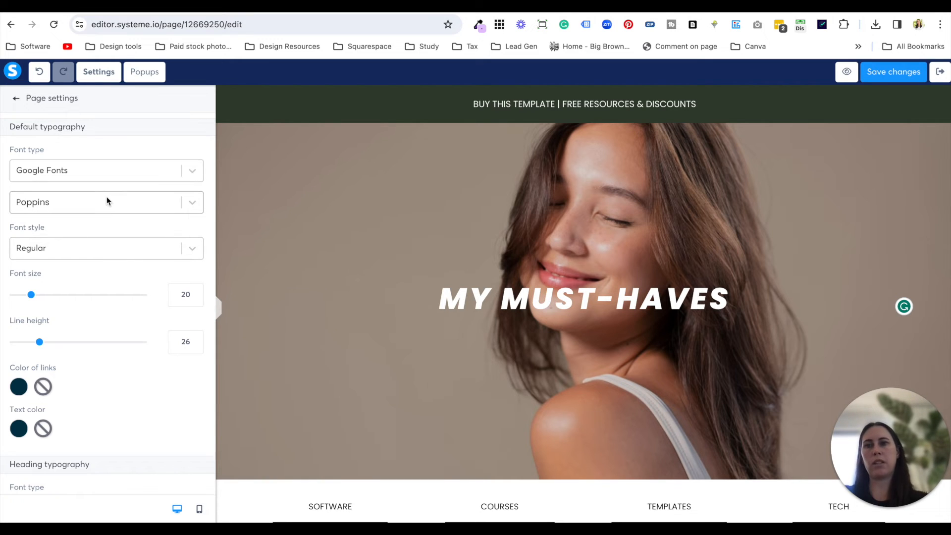
scroll(106, 224, "down", 2)
scroll(106, 224, "down", 1)
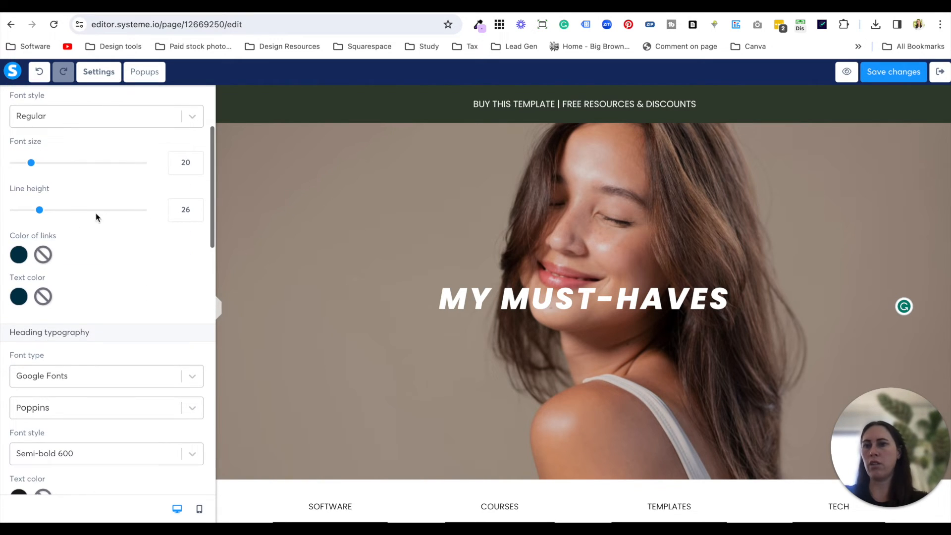
scroll(159, 302, "down", 3)
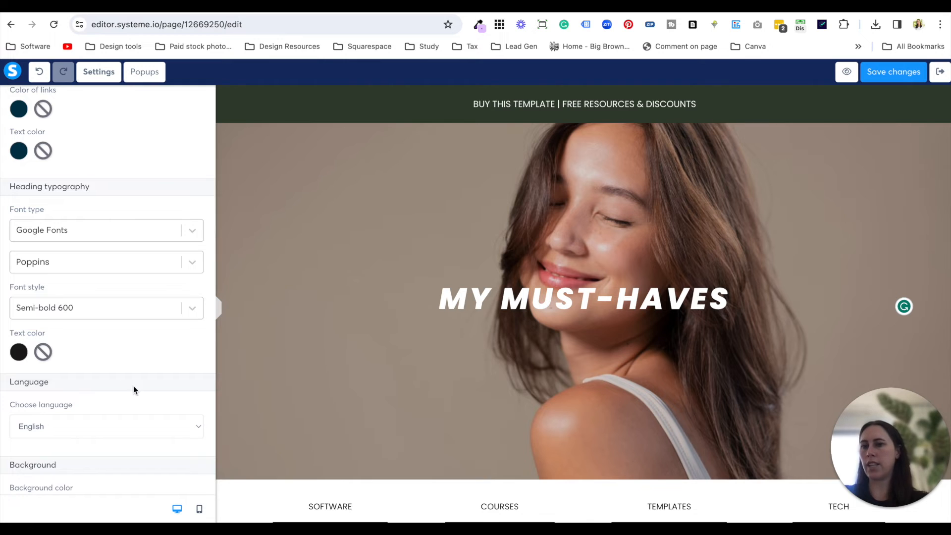
scroll(134, 389, "down", 10)
scroll(134, 389, "down", 5)
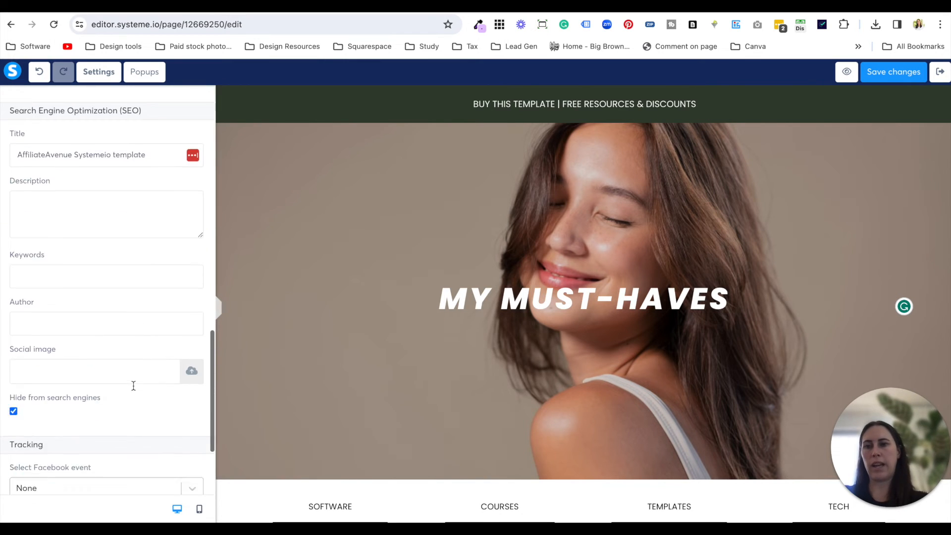
scroll(132, 379, "up", 20)
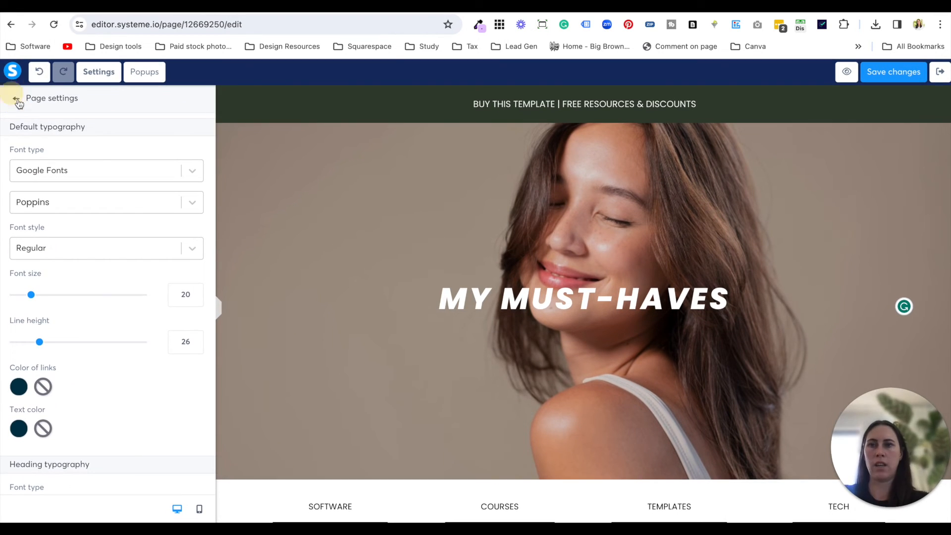
left_click(13, 98)
- Check the page's Featured section, switch to the Canva brand board and shift the pink gift-box photo to X 623.3 px
scroll(550, 262, "down", 6)
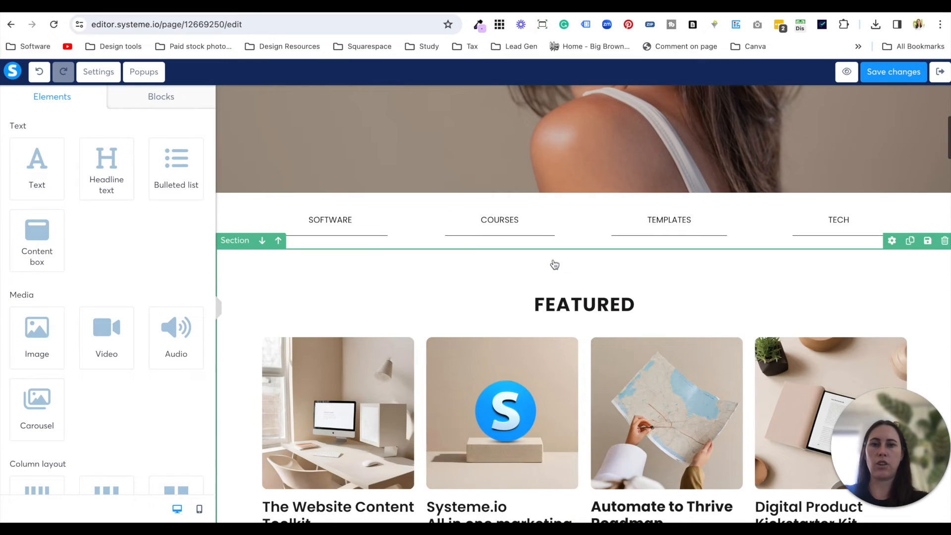
scroll(555, 264, "down", 3)
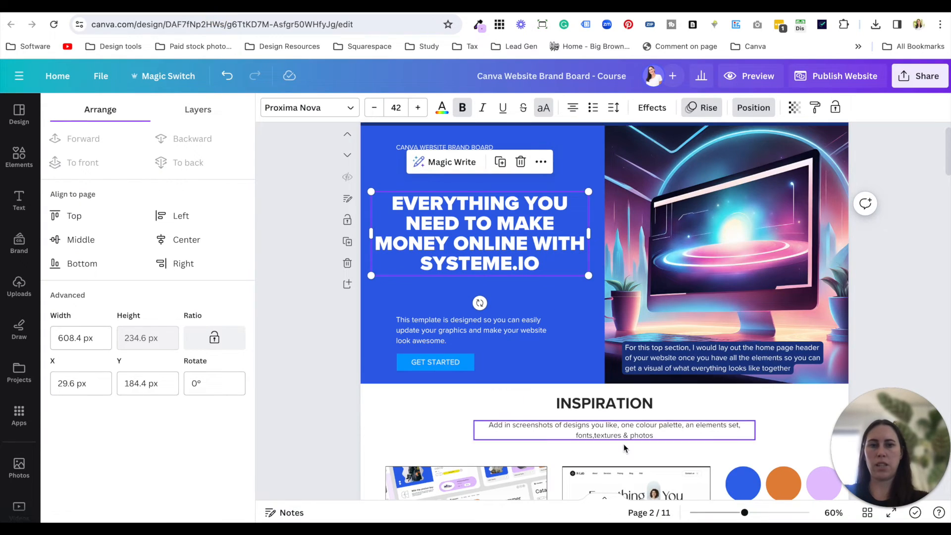
left_click(624, 448)
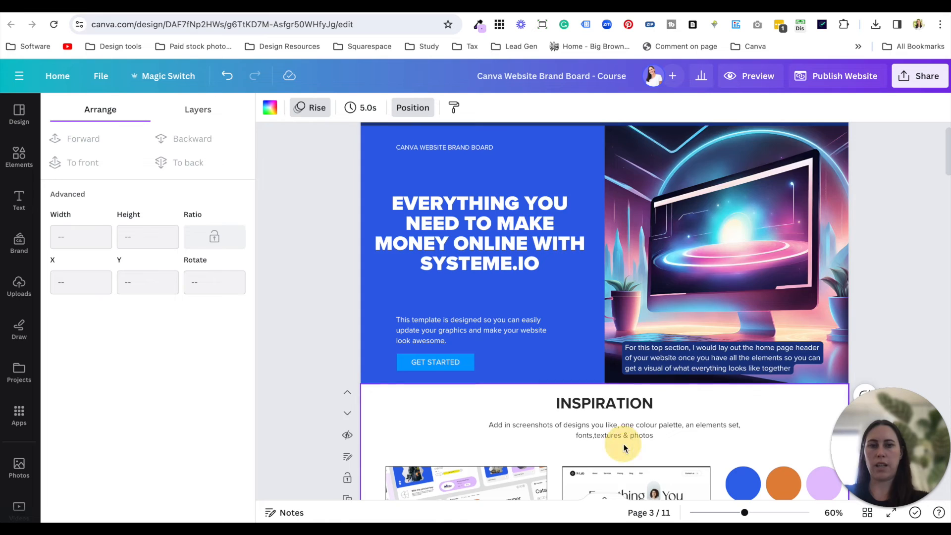
scroll(623, 448, "down", 10)
scroll(623, 448, "down", 15)
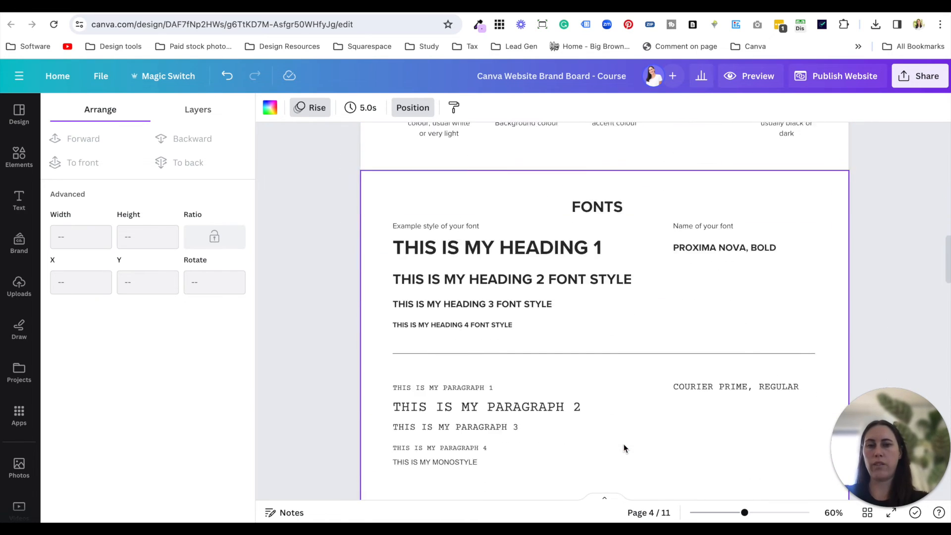
scroll(624, 448, "down", 1)
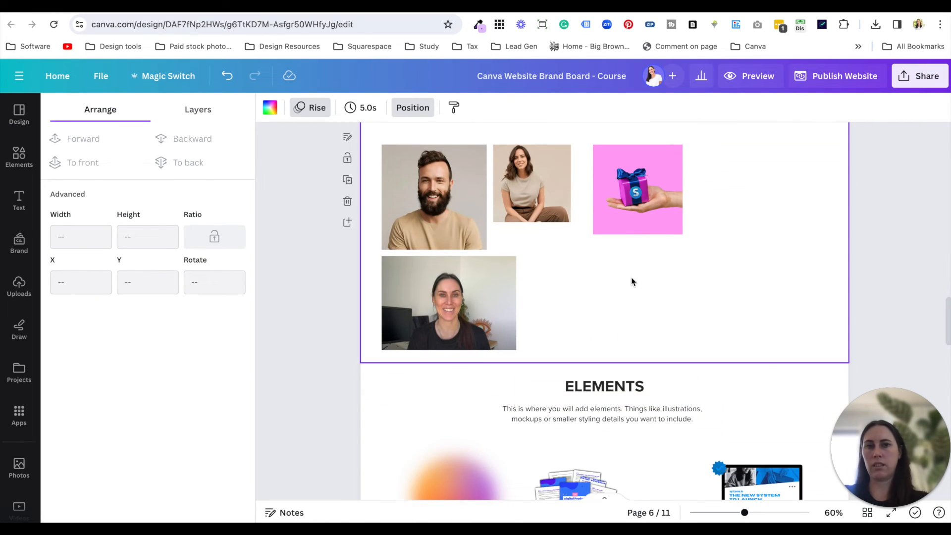
left_click(618, 227)
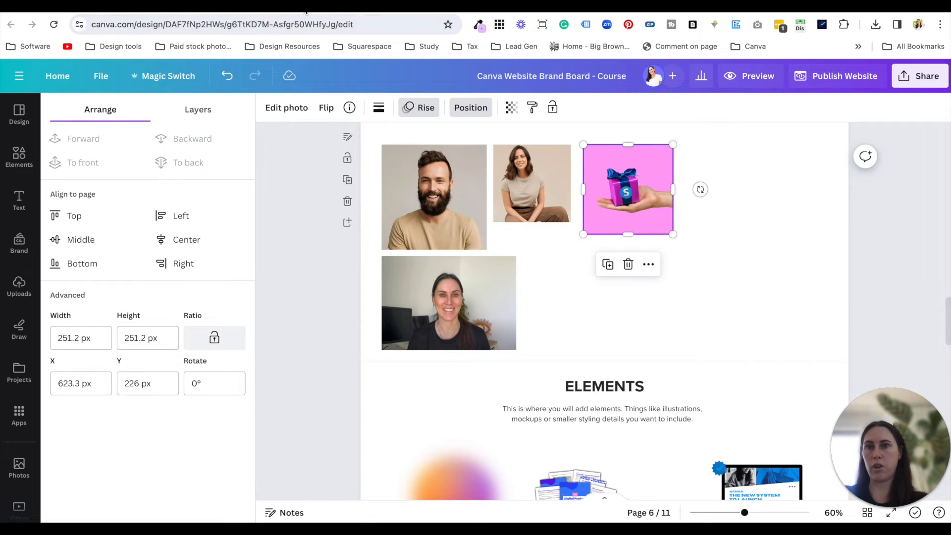
- Examine the Featured section on the published funnel page and return to the same area in the systeme.io editor
left_click(295, 9)
scroll(435, 263, "down", 9)
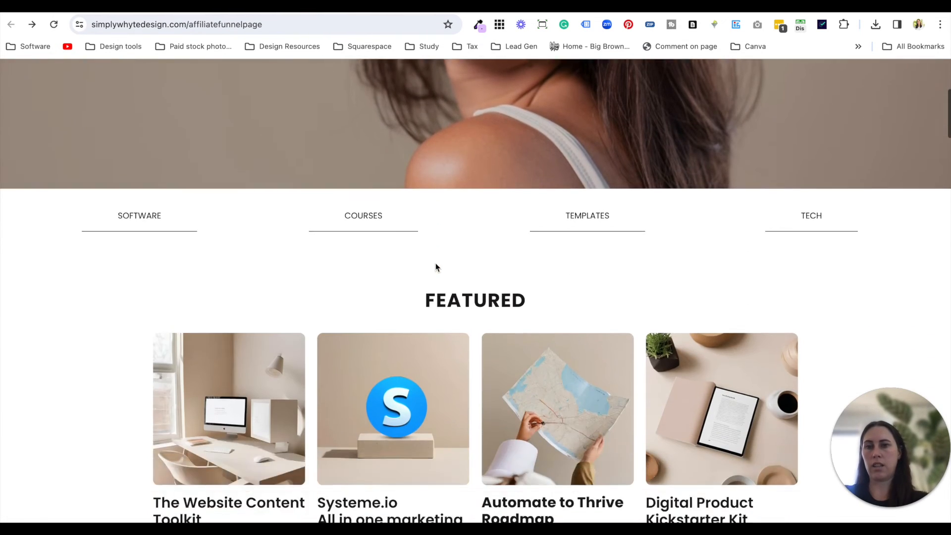
scroll(436, 264, "up", 2)
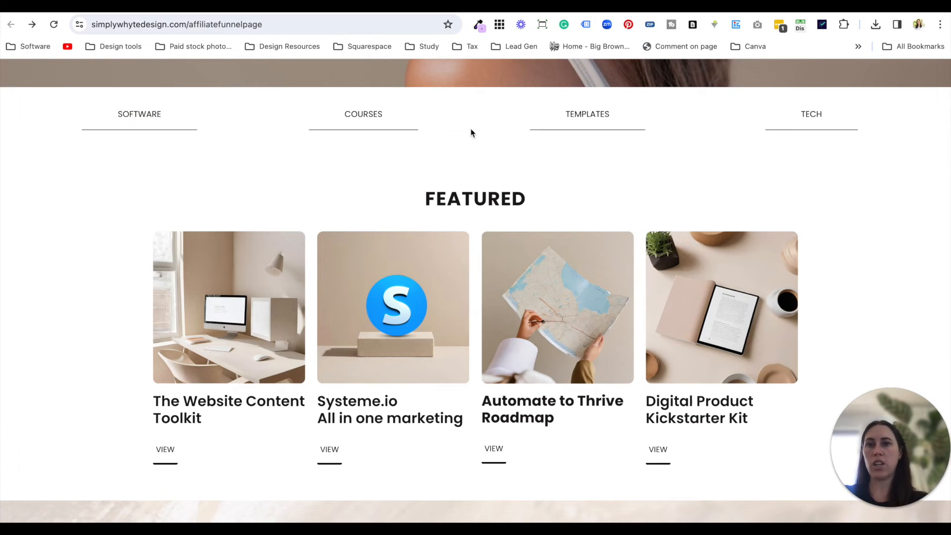
left_click(157, 9)
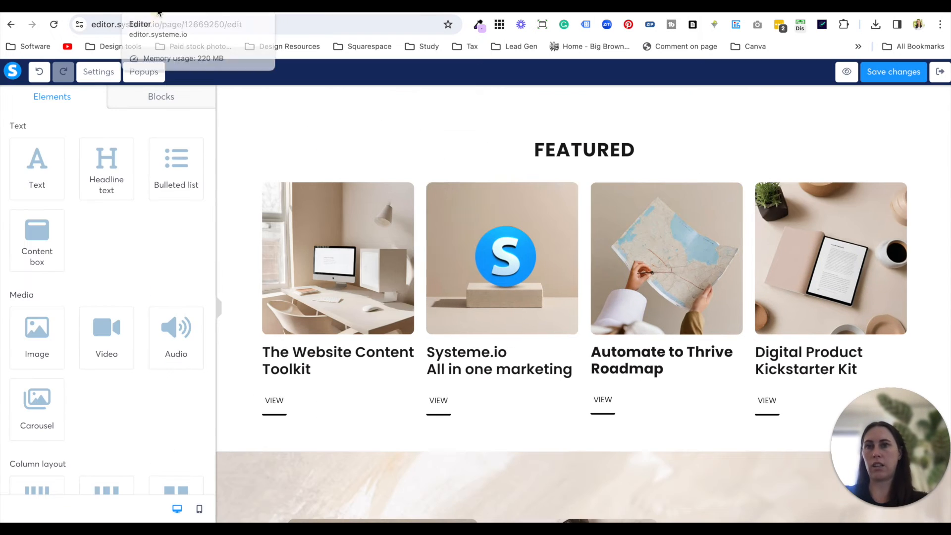
scroll(532, 375, "up", 3)
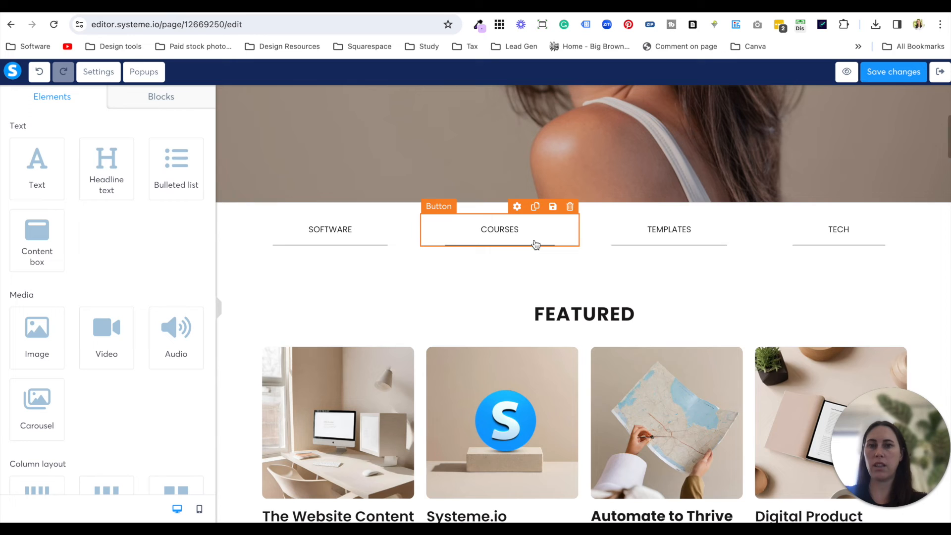
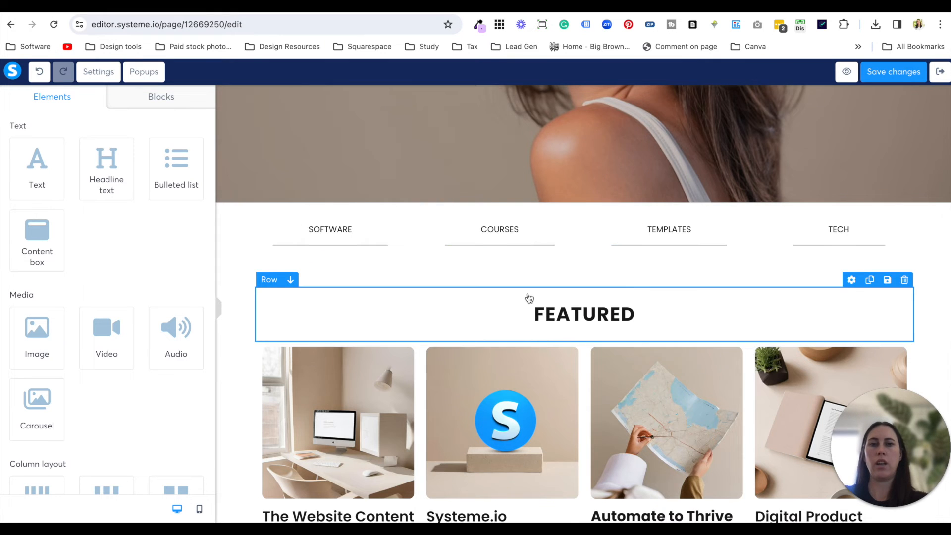
- Select the desk photo above "The Website Content Toolkit" in the Featured section and switch to the Canva brand board
scroll(529, 298, "down", 3)
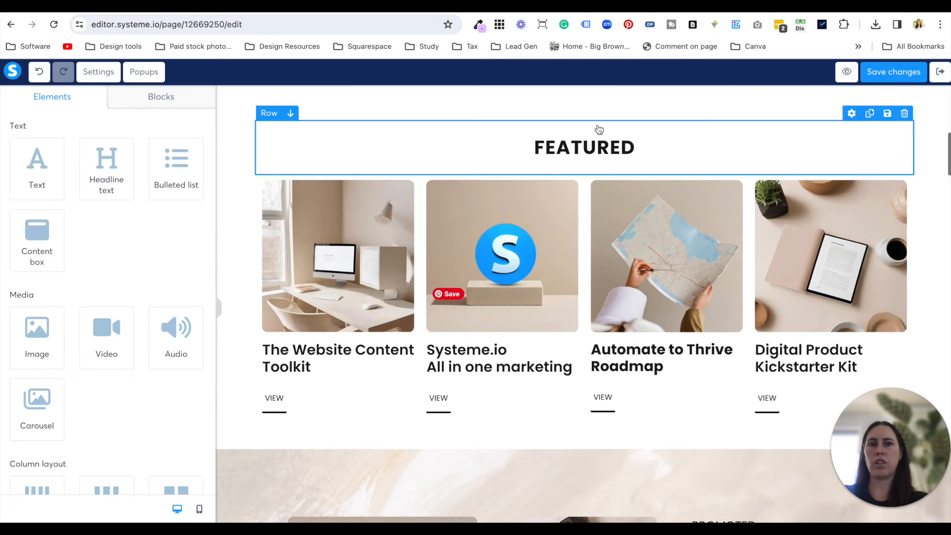
left_click(378, 321)
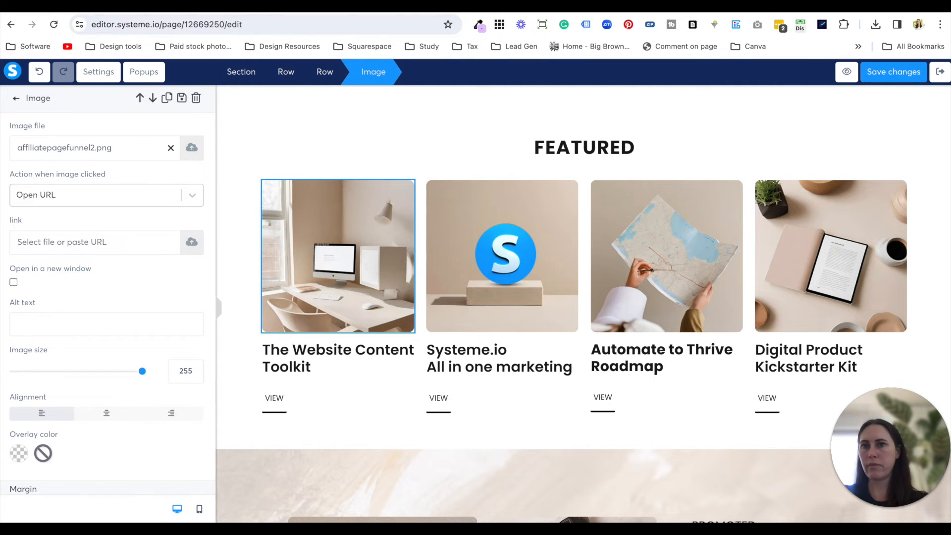
left_click(238, 7)
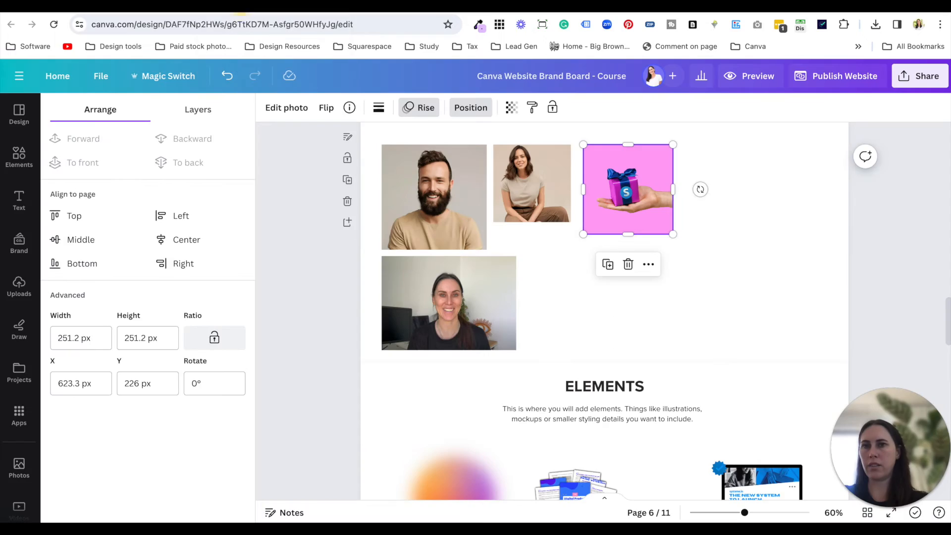
- Duplicate the pink gift-box photo, align both copies by centre and middle so they overlap exactly, and group them
left_click(722, 235)
left_click(654, 203)
key("super+c")
key("super+v")
left_click_drag(712, 223, 641, 205)
left_click(198, 238)
left_click(94, 239)
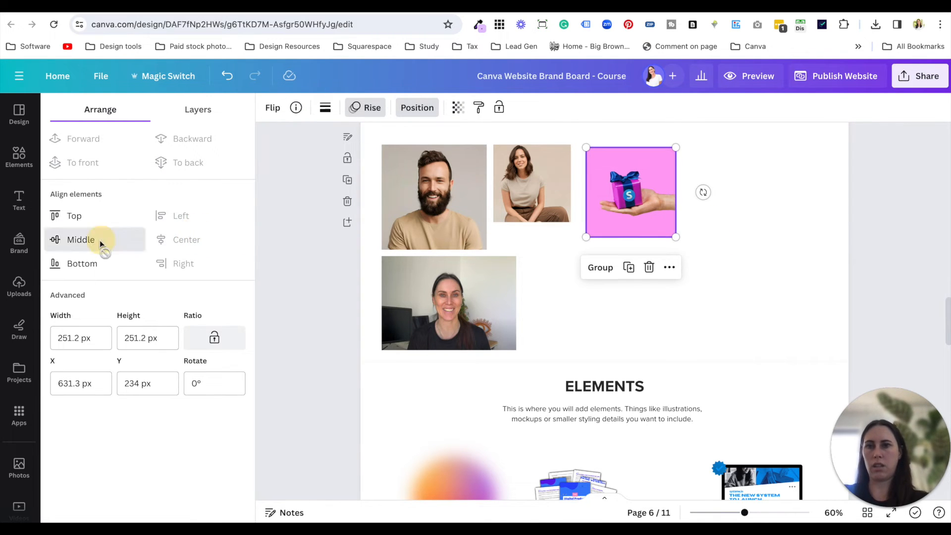
key("super+g")
- Download the grouped gift-box image as a PNG at size 2 with a transparent background
right_click(618, 202)
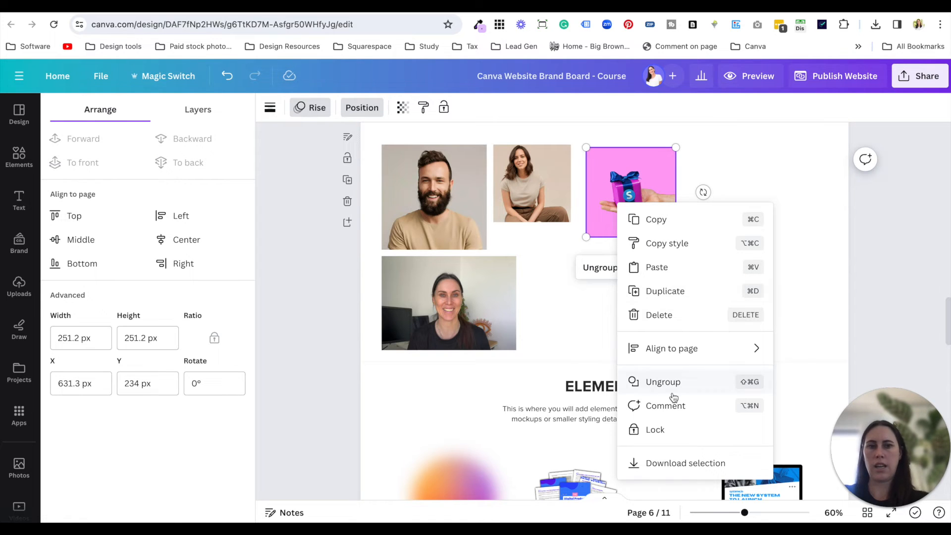
left_click(690, 455)
left_click_drag(781, 199, 840, 200)
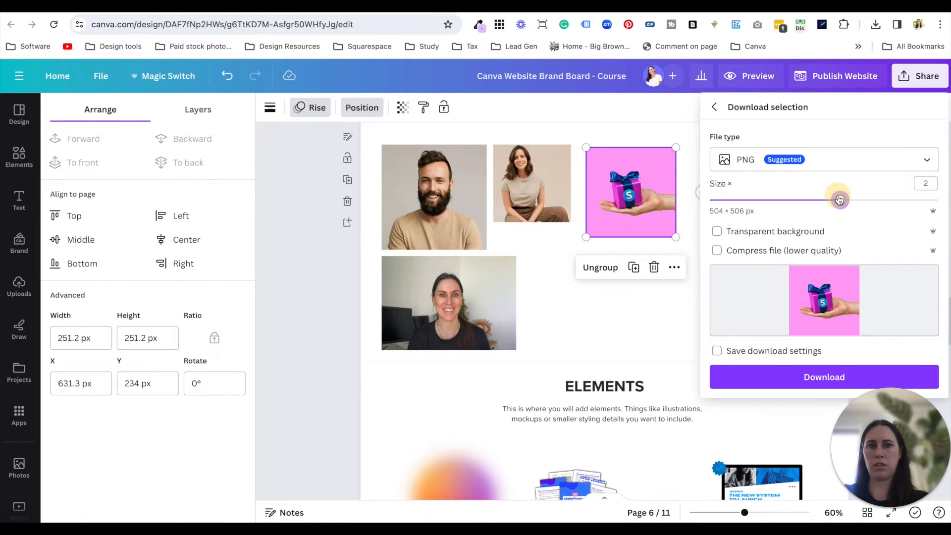
left_click(789, 231)
left_click(822, 375)
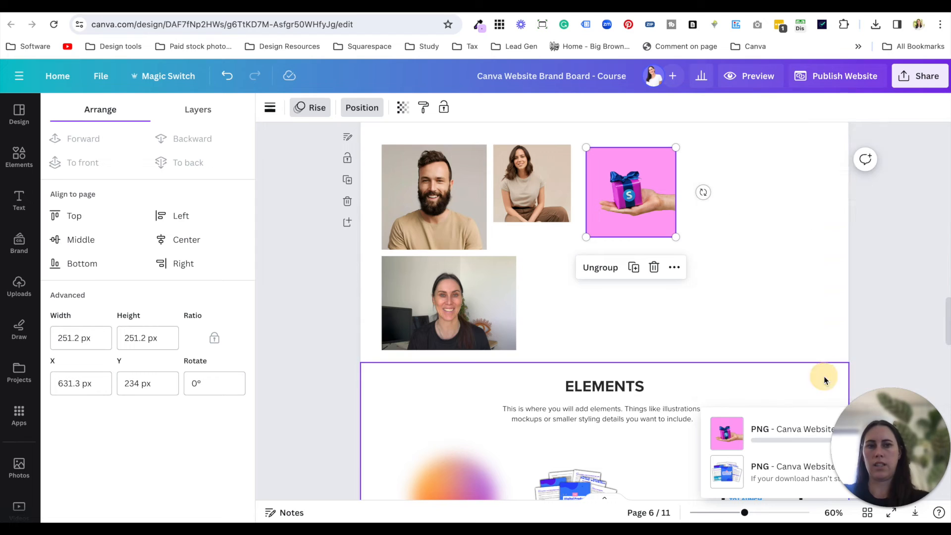
- Return to the systeme.io editor and open the file selection for replacing the first Featured image
left_click(167, 10)
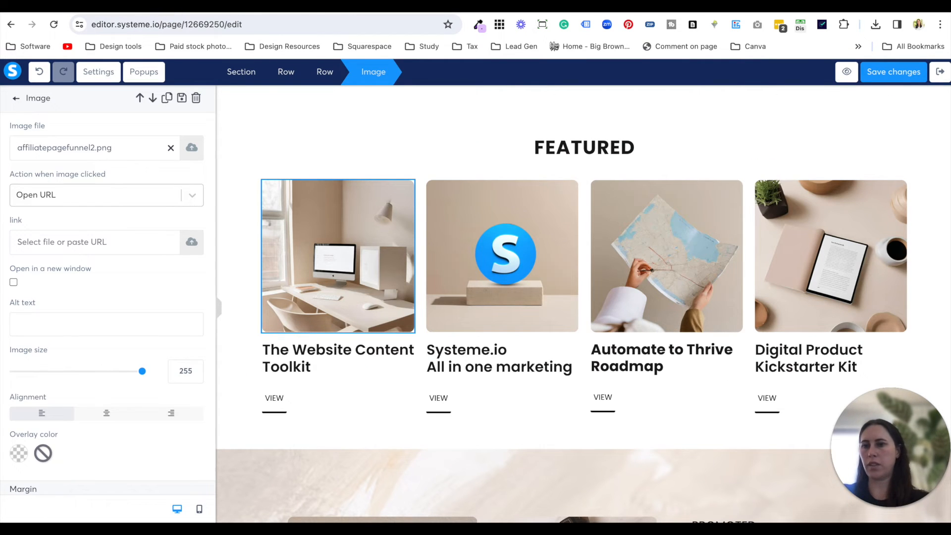
left_click(191, 148)
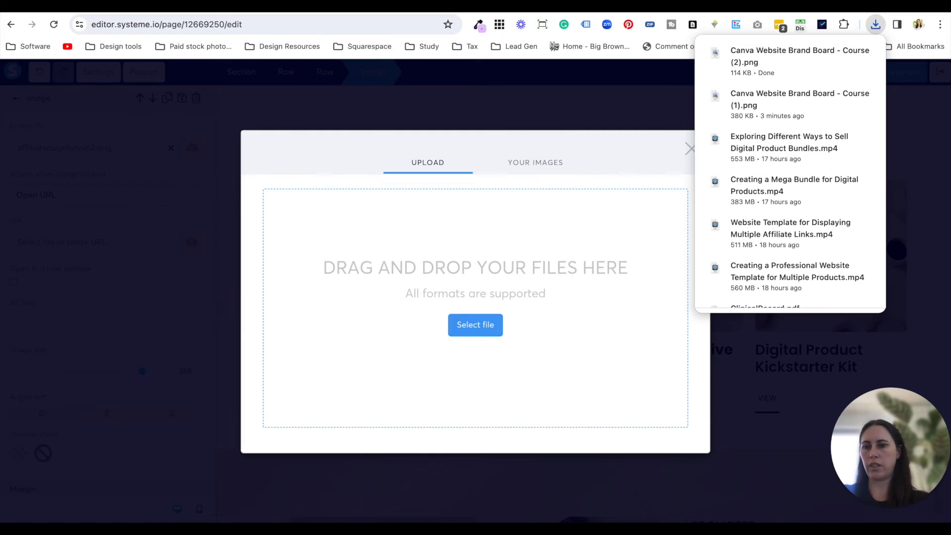
left_click(476, 324)
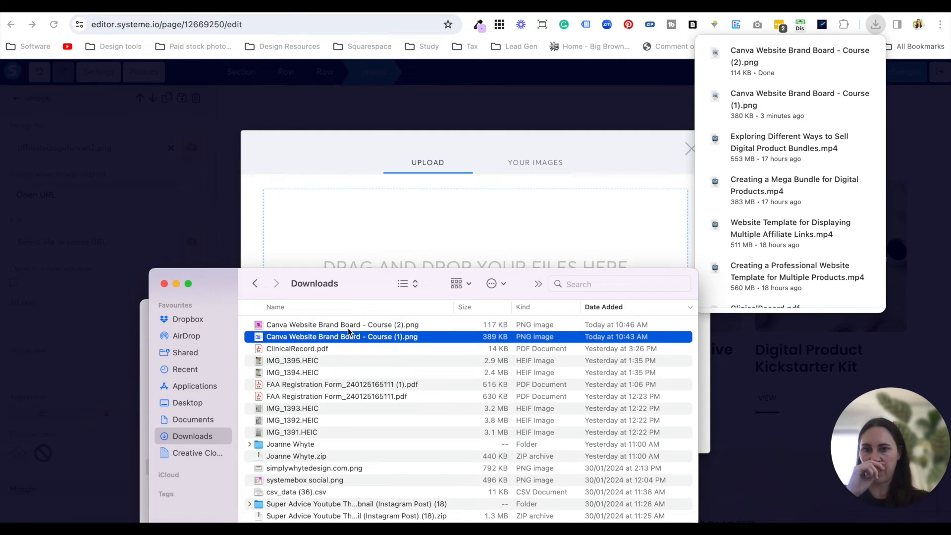
- Rename the newest downloaded PNG to "systemeio box test", then upload and insert it as the first Featured image
left_click(357, 325)
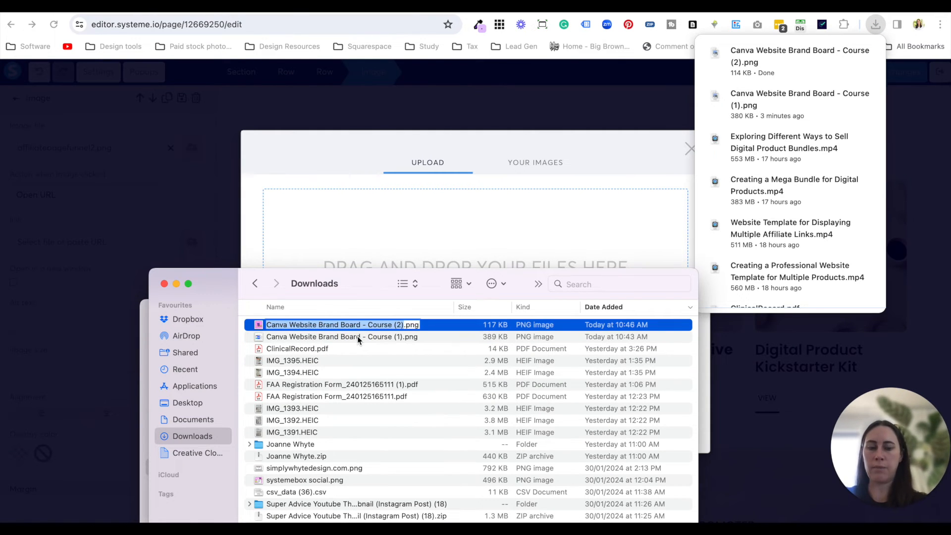
key("Escape")
key("Return")
type("SYSTEM")
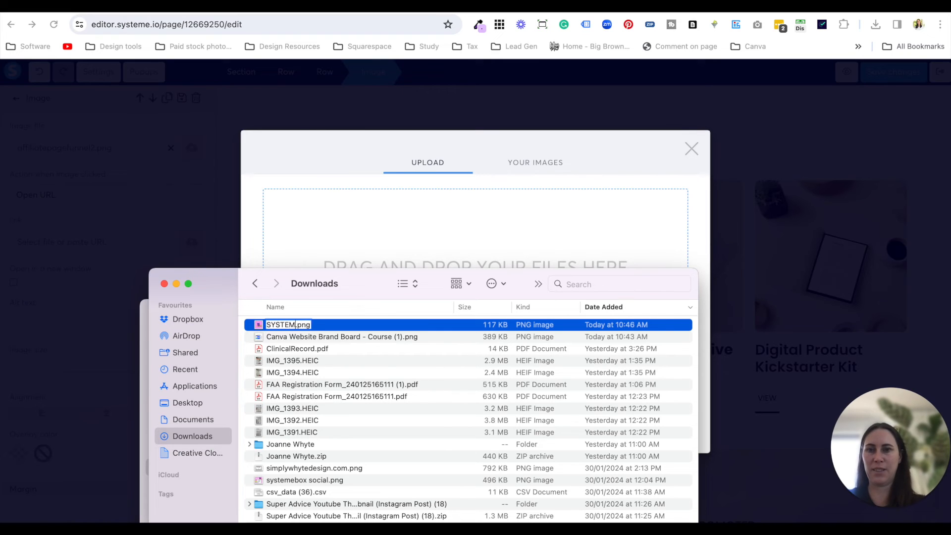
key("BackSpace")
key("BackSpace")
key("BackSpace")
key("BackSpace")
key("BackSpace")
key("BackSpace")
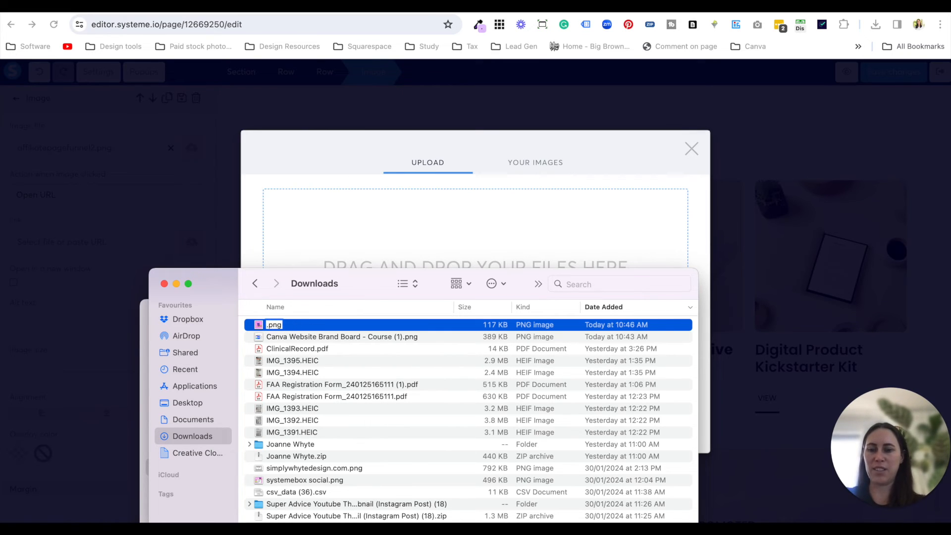
type("system")
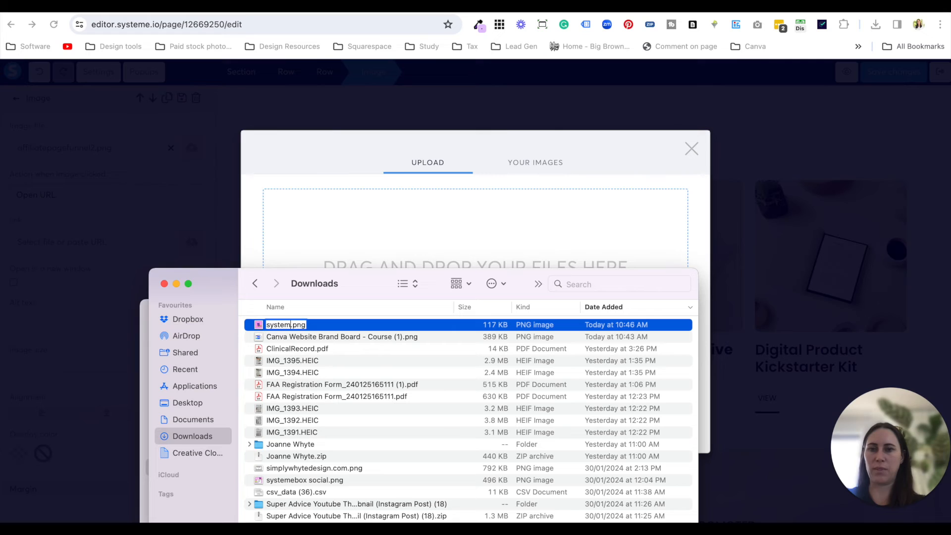
type("eio box test")
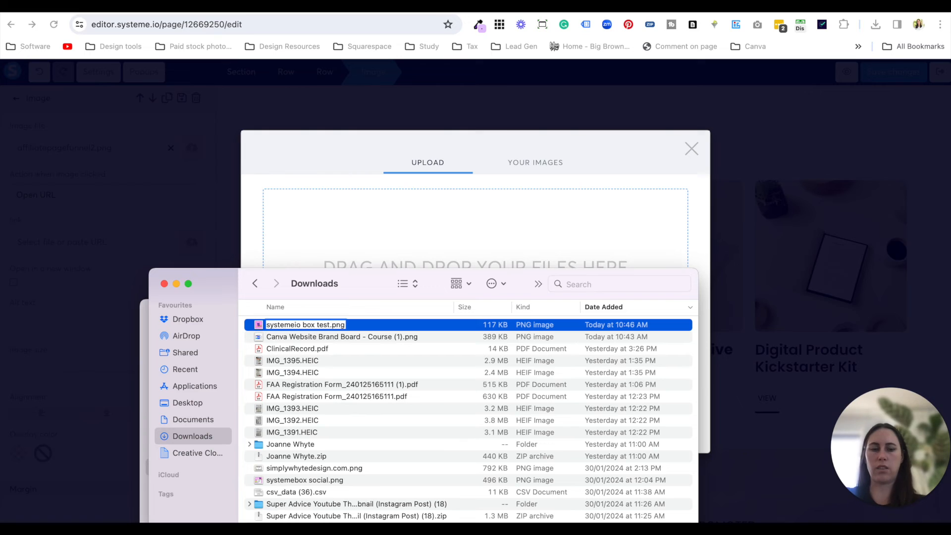
key("Return")
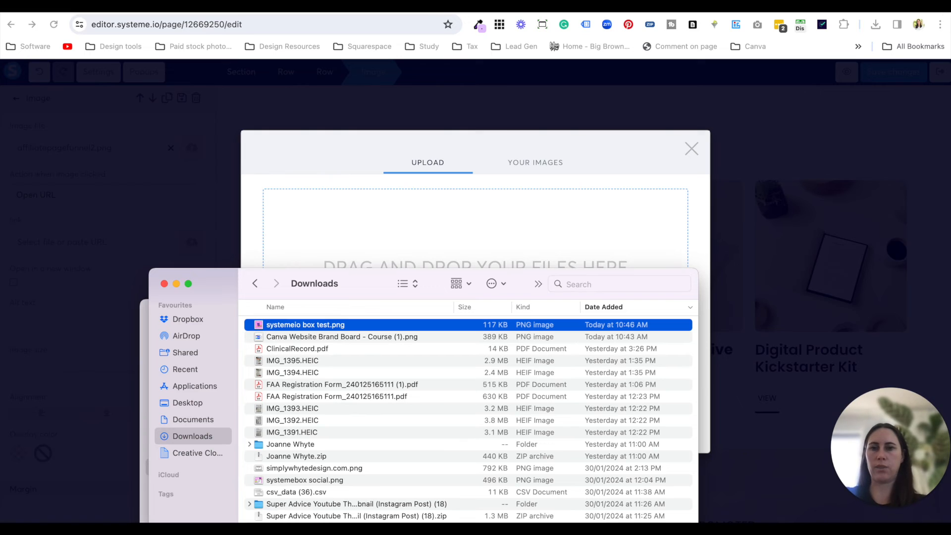
left_click_drag(336, 333, 376, 249)
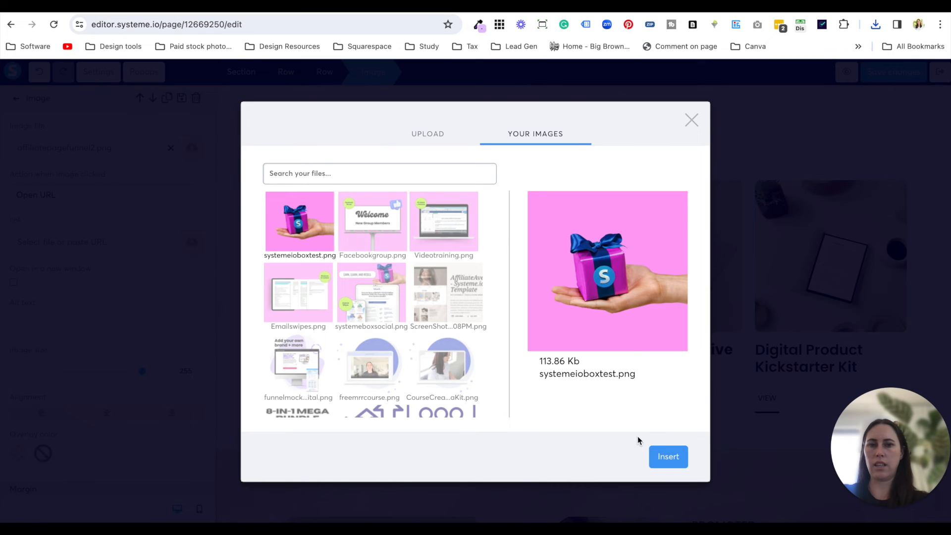
left_click(663, 456)
- Replace the headline "The Website Content Toolkit" under the gift-box image with "The best syste"
left_click(316, 354)
left_click(299, 362)
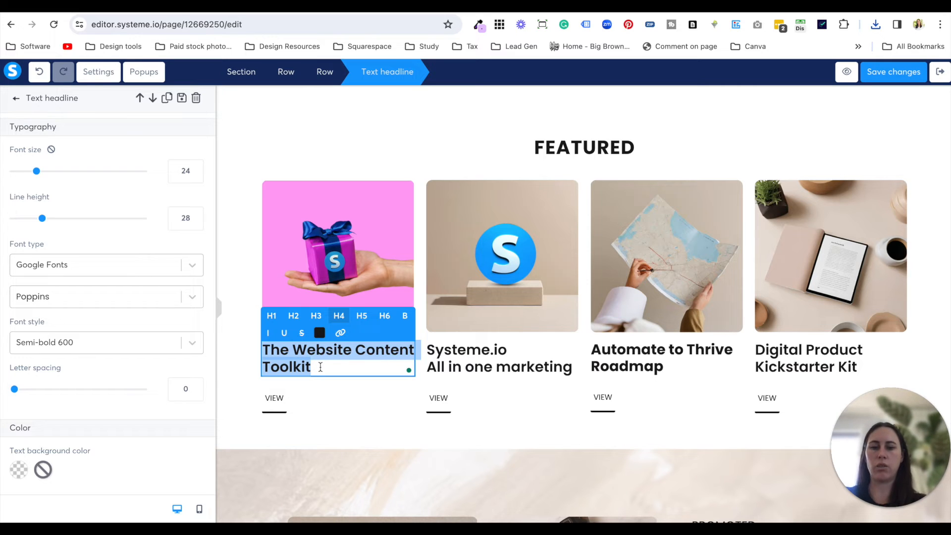
type("Syst")
key("BackSpace")
key("BackSpace")
key("BackSpace")
key("BackSpace")
type("The best syste")
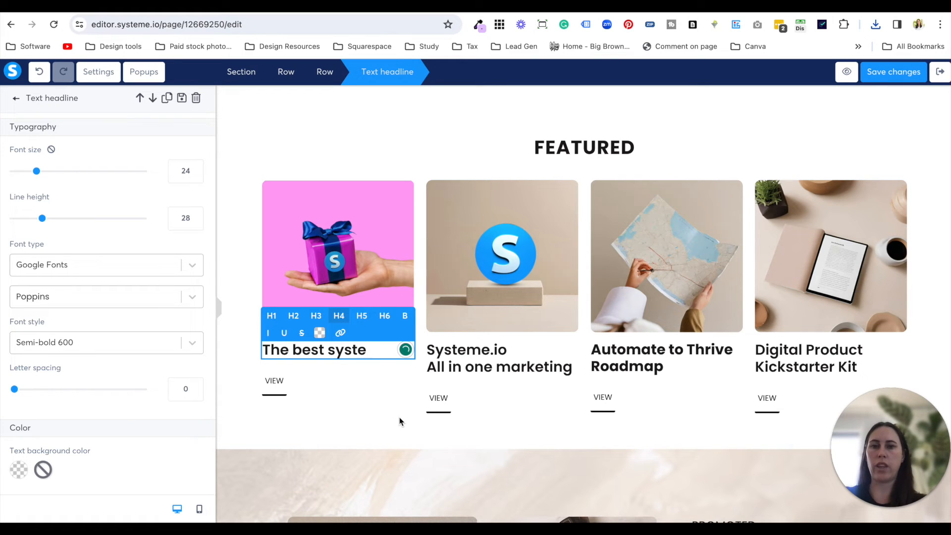
left_click(332, 391)
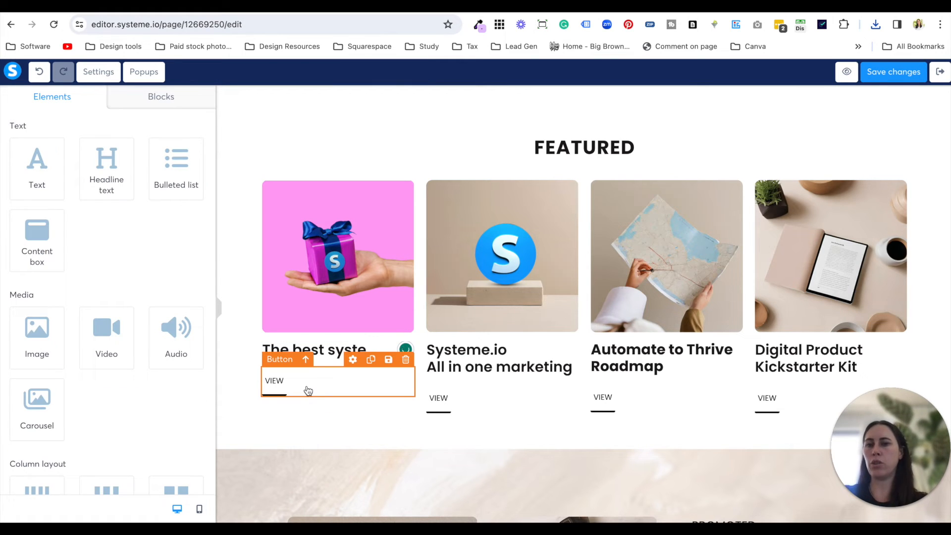
- Check the settings of the VIEW button under the first Featured item and of the second Featured image
left_click(308, 390)
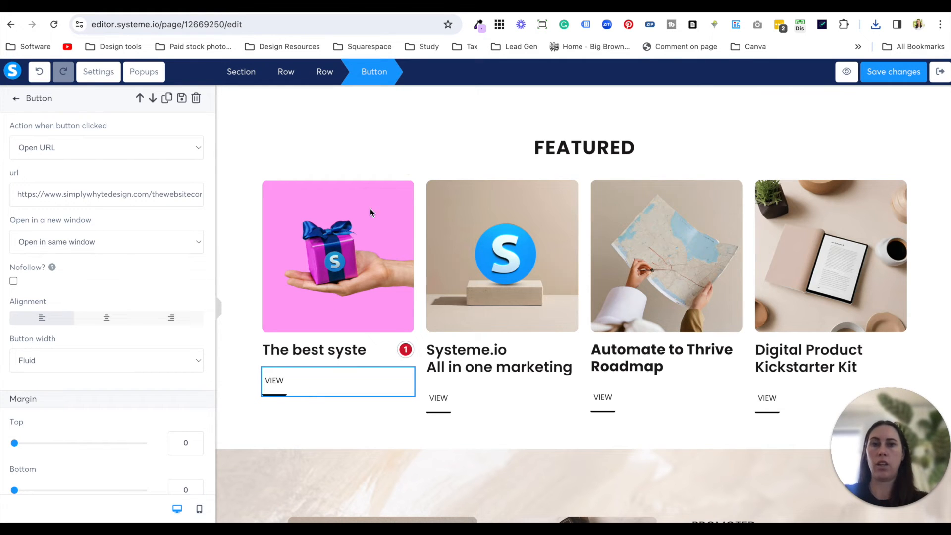
left_click(525, 401)
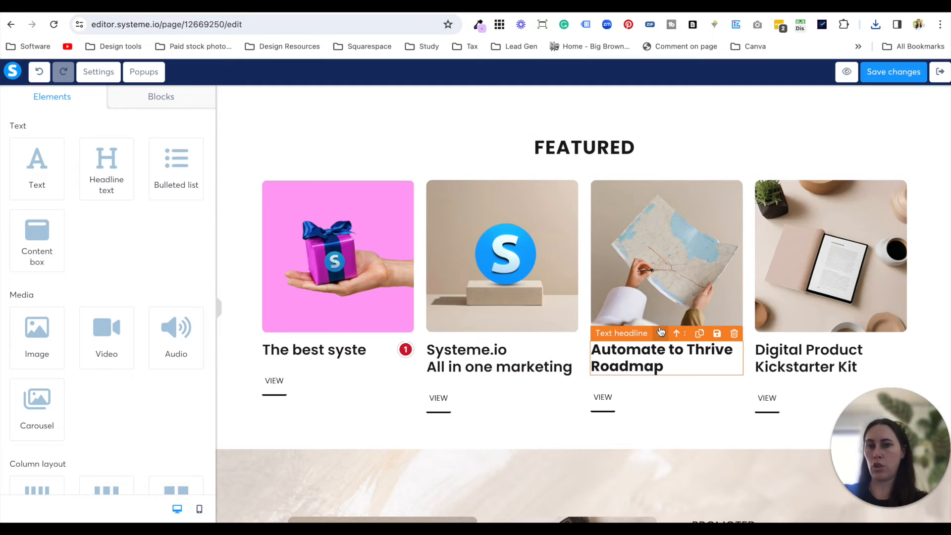
scroll(555, 273, "up", 2)
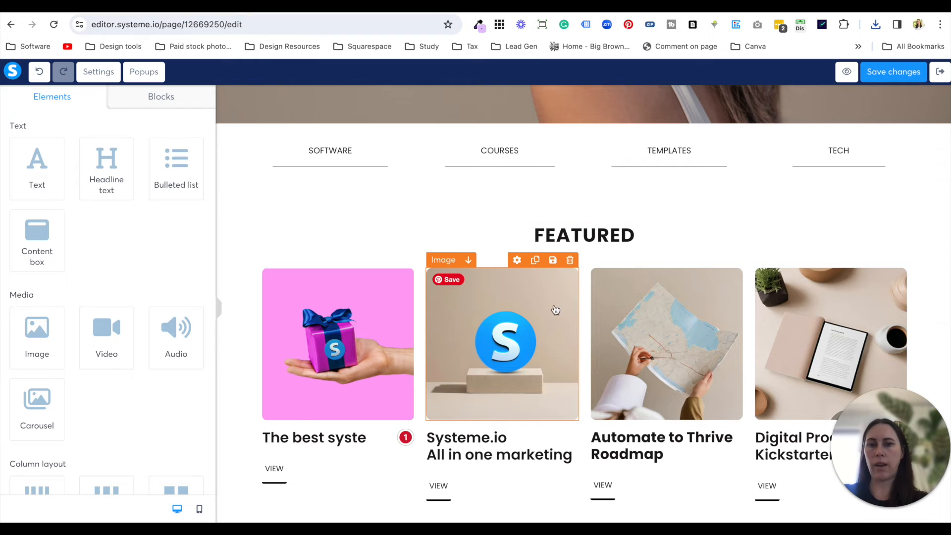
left_click(529, 353)
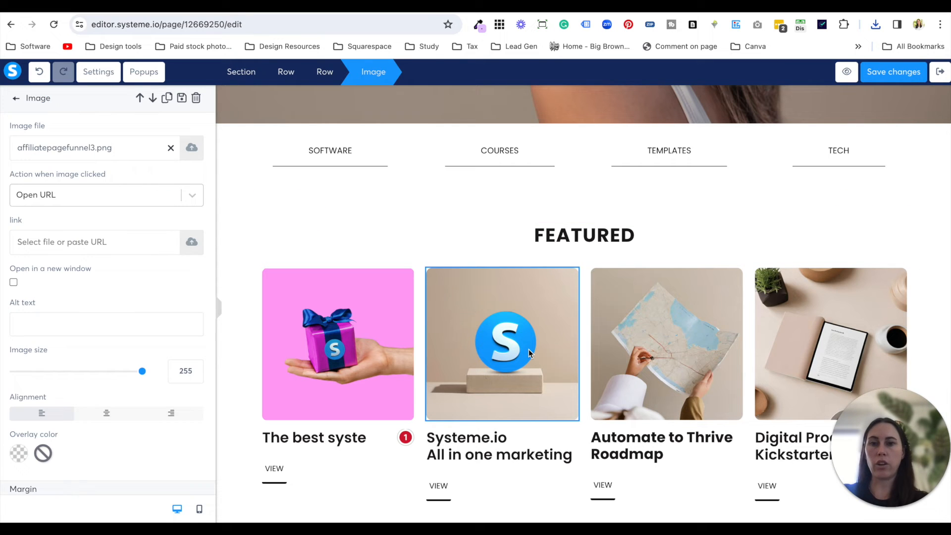
- Review the photos and elements on the Canva brand board, then look through the sections of the published funnel page
left_click(243, 12)
left_click(548, 303)
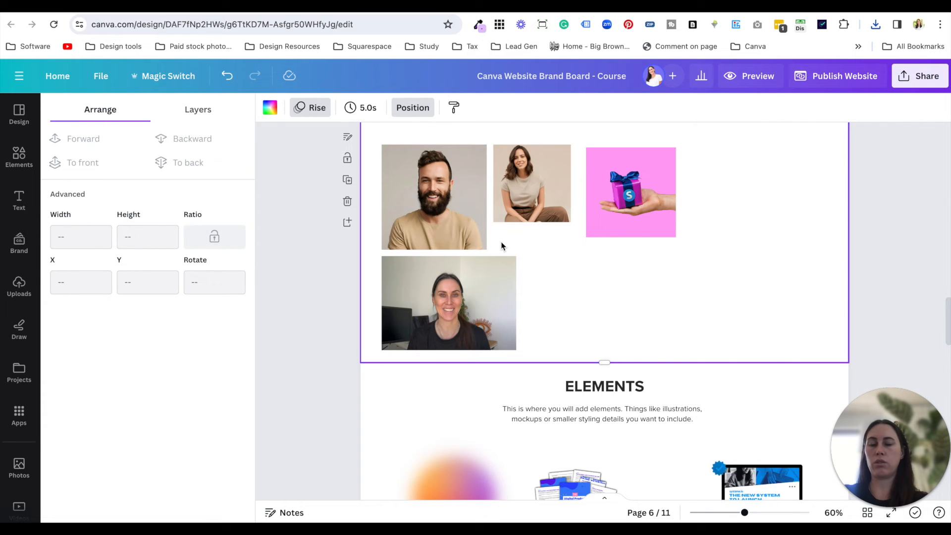
scroll(501, 246, "up", 4)
scroll(501, 246, "down", 4)
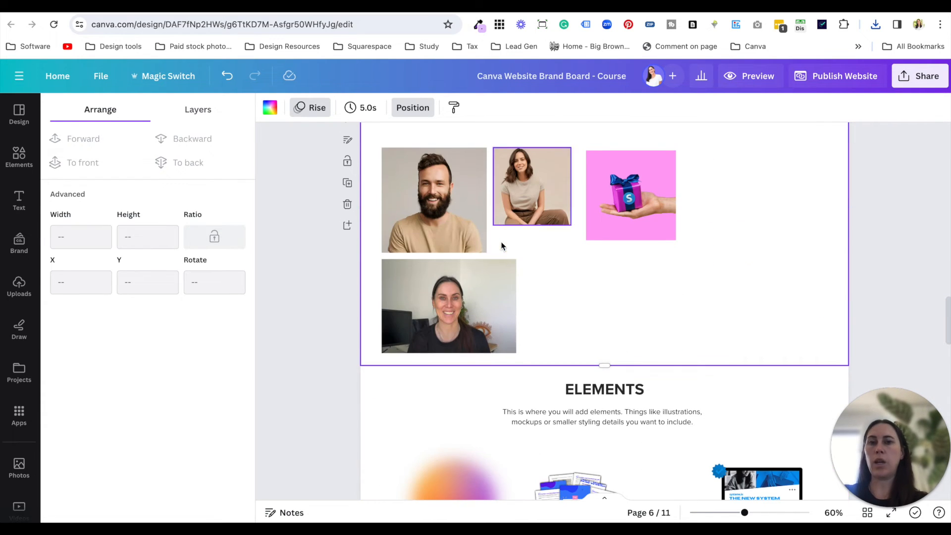
scroll(545, 287, "down", 3)
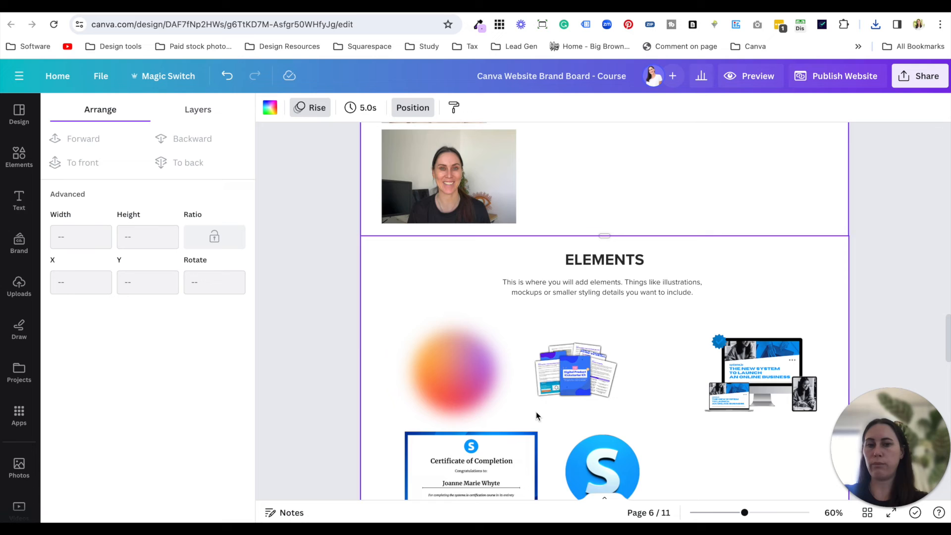
scroll(516, 403, "down", 2)
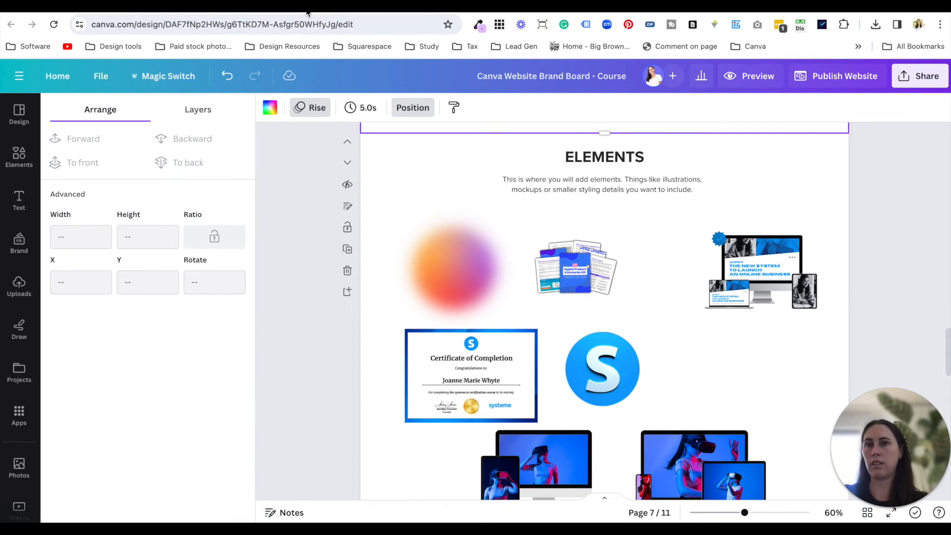
left_click(308, 11)
scroll(337, 281, "up", 8)
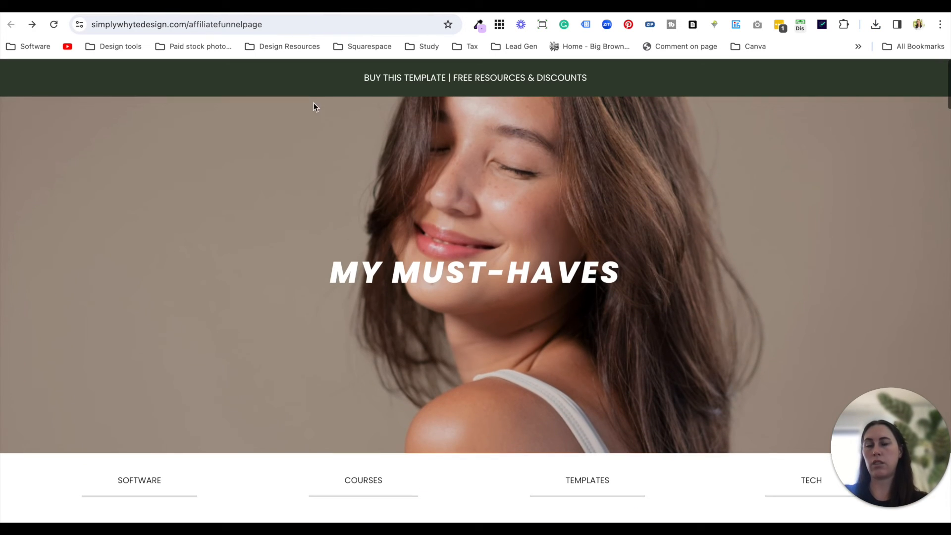
scroll(350, 207, "down", 12)
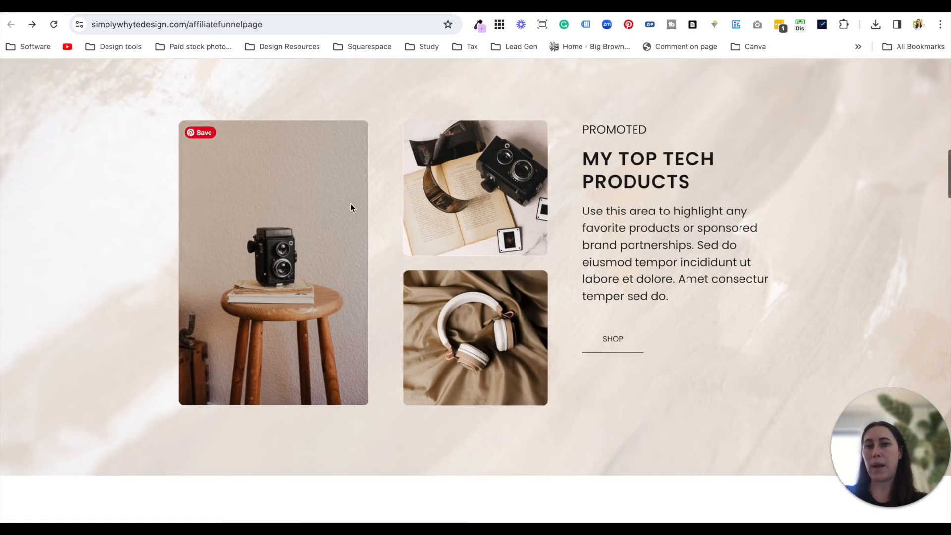
scroll(351, 208, "down", 10)
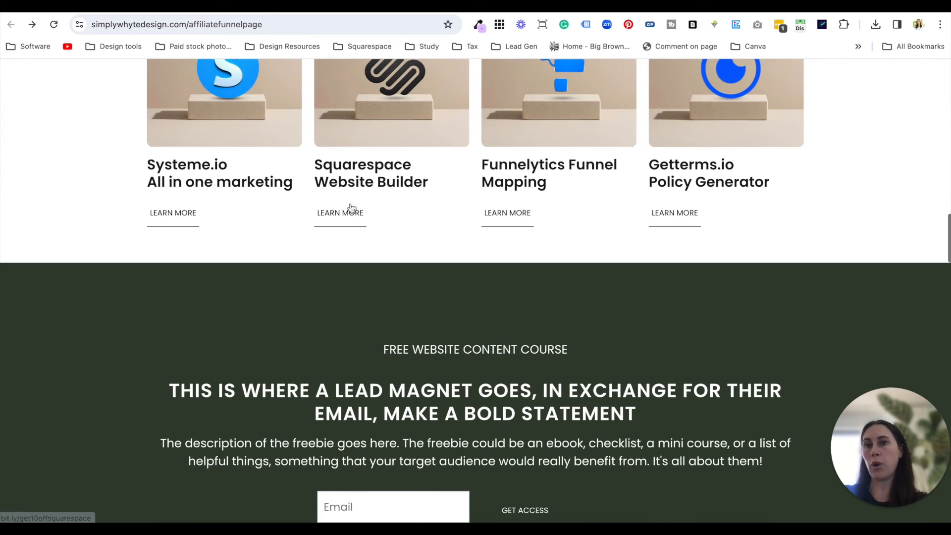
- Go back to the Canva brand board and review its icons, image frames and background sections
left_click(250, 11)
scroll(584, 361, "down", 8)
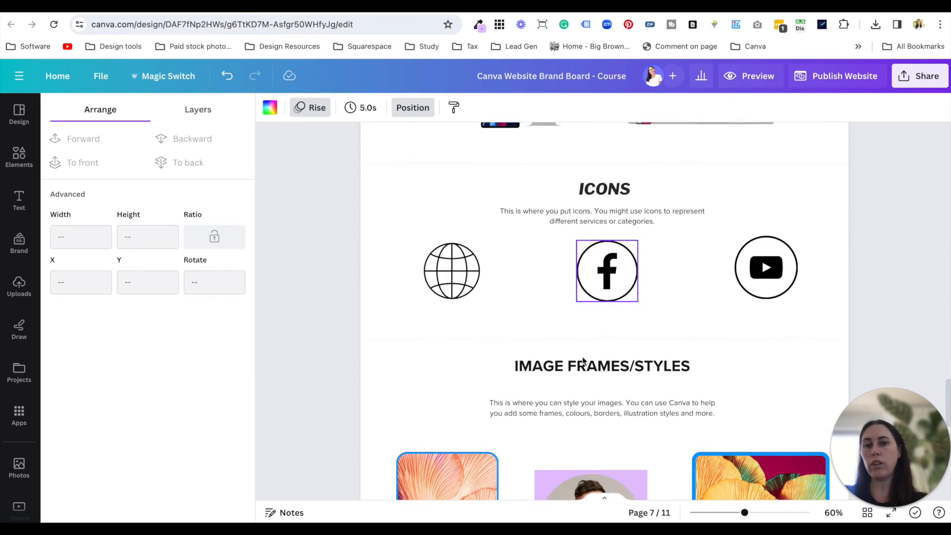
scroll(583, 360, "down", 8)
scroll(575, 248, "down", 3)
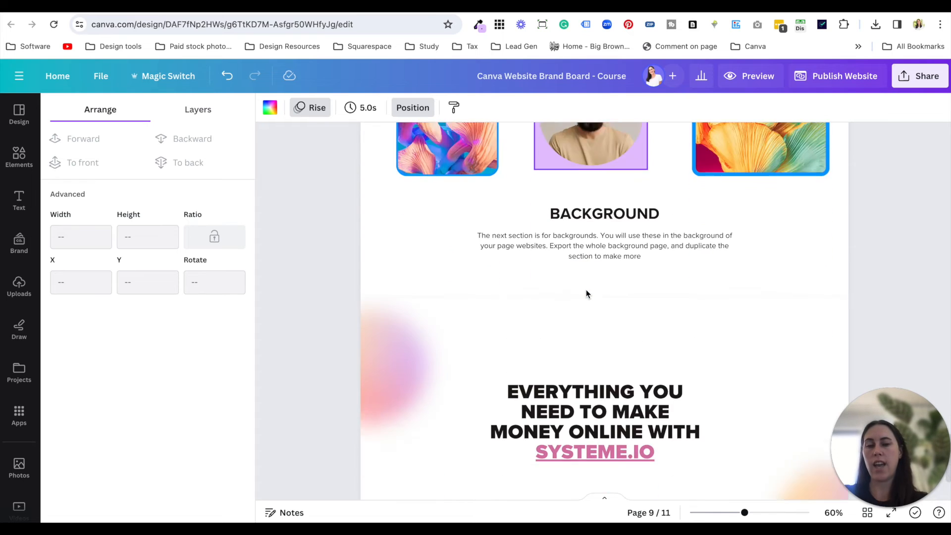
scroll(586, 294, "down", 2)
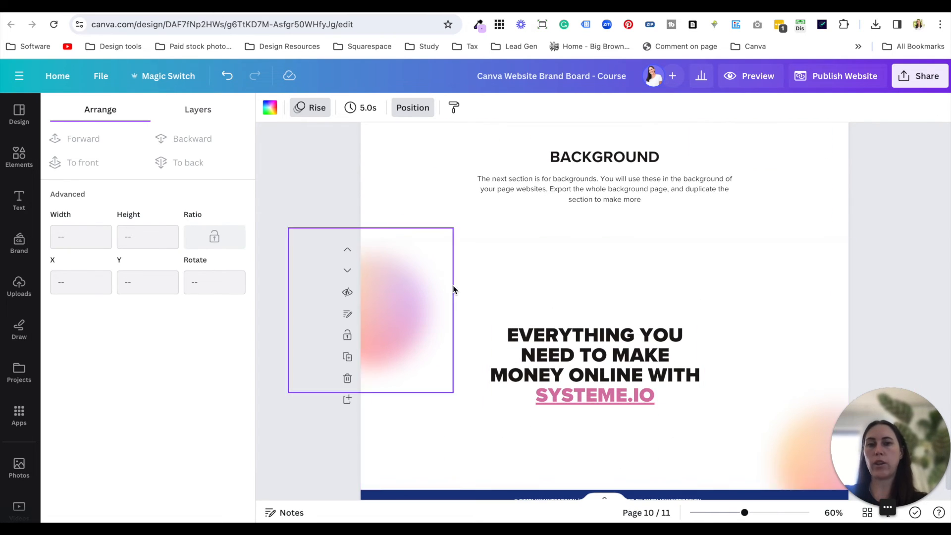
scroll(581, 312, "up", 6)
scroll(580, 311, "down", 7)
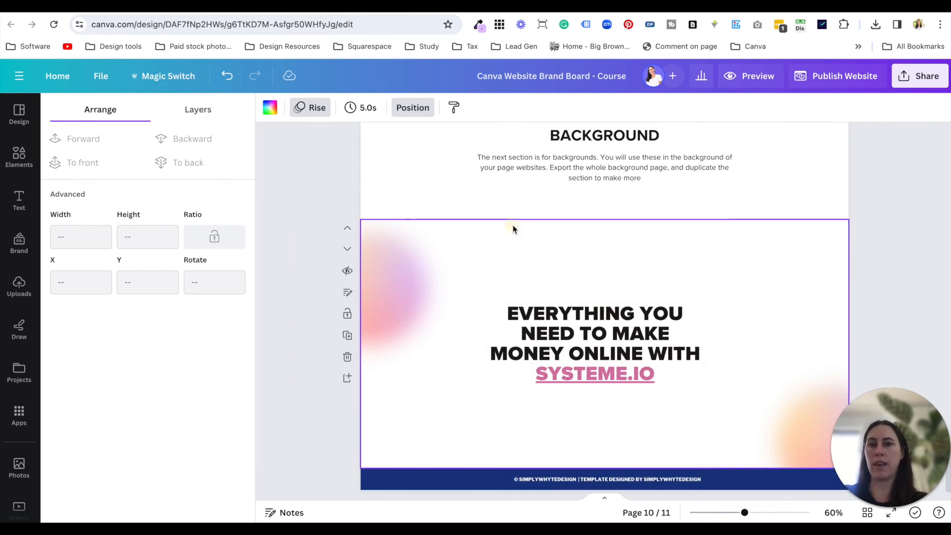
- Set the background colour of the "Everything you need to make money online with systeme.io" page to light pink from the document colours
left_click(269, 108)
left_click(268, 112)
left_click(269, 111)
left_click(232, 315)
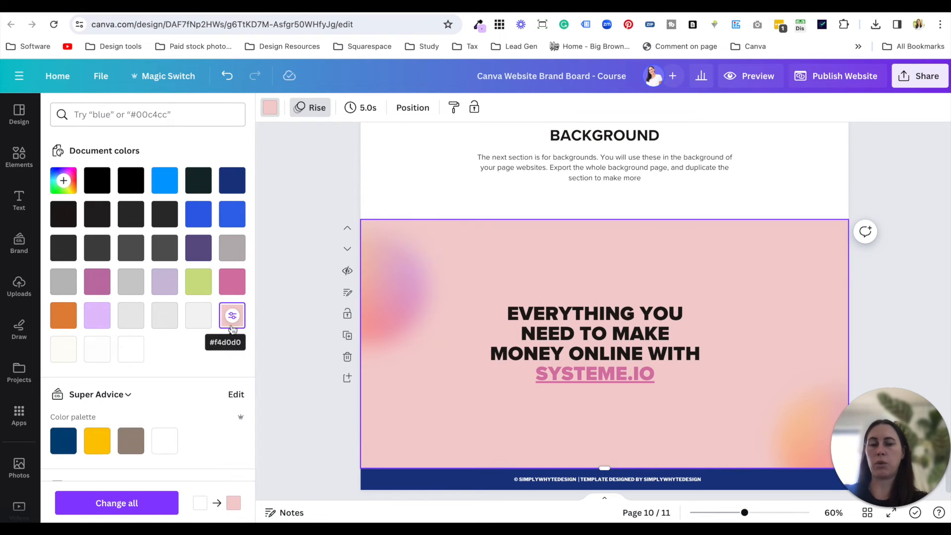
left_click(298, 301)
left_click(877, 303)
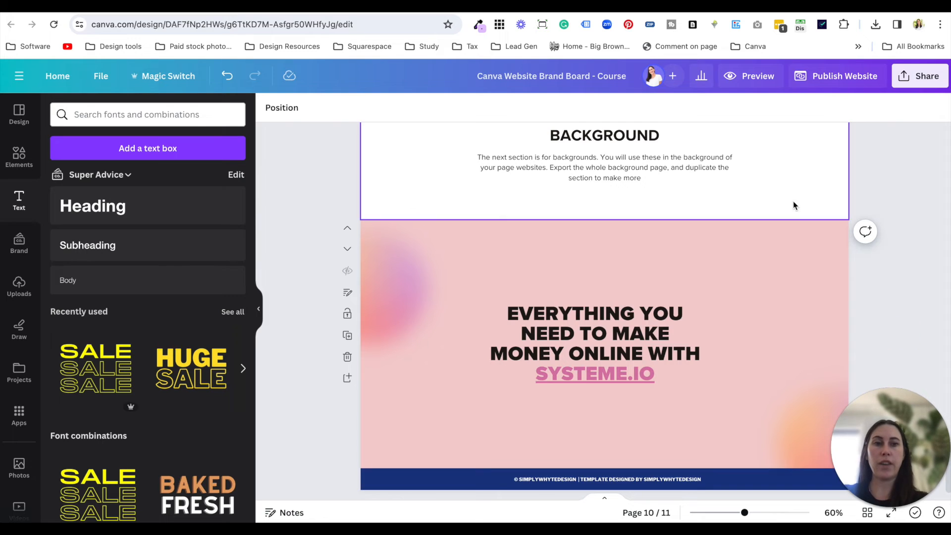
- Download only the pink background page of the brand board as a PNG
left_click(791, 238)
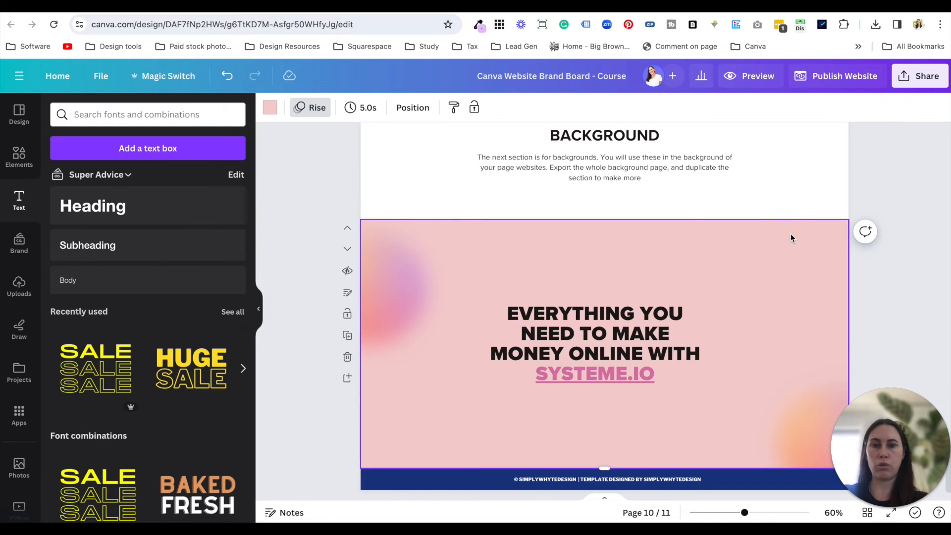
left_click(911, 83)
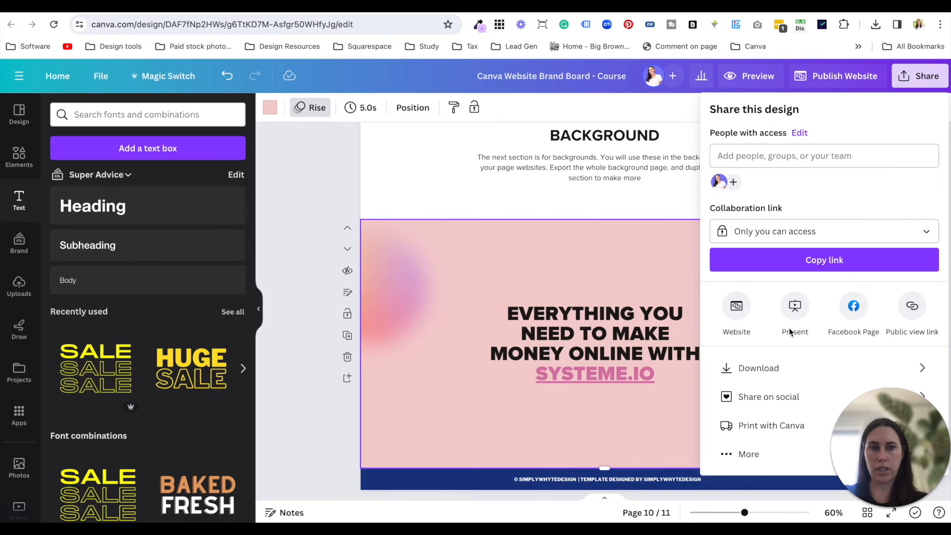
left_click(788, 366)
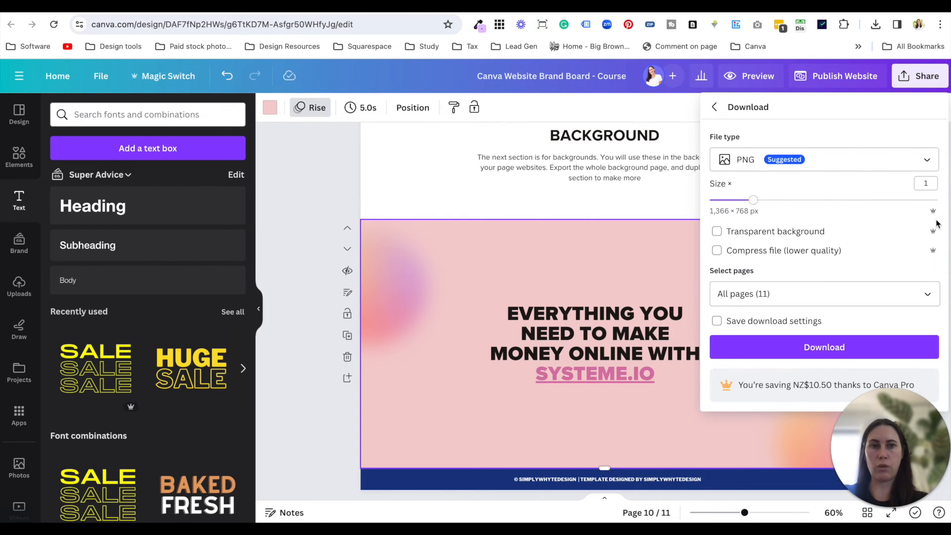
left_click(927, 295)
left_click(928, 328)
left_click(929, 357)
left_click(786, 483)
left_click(765, 353)
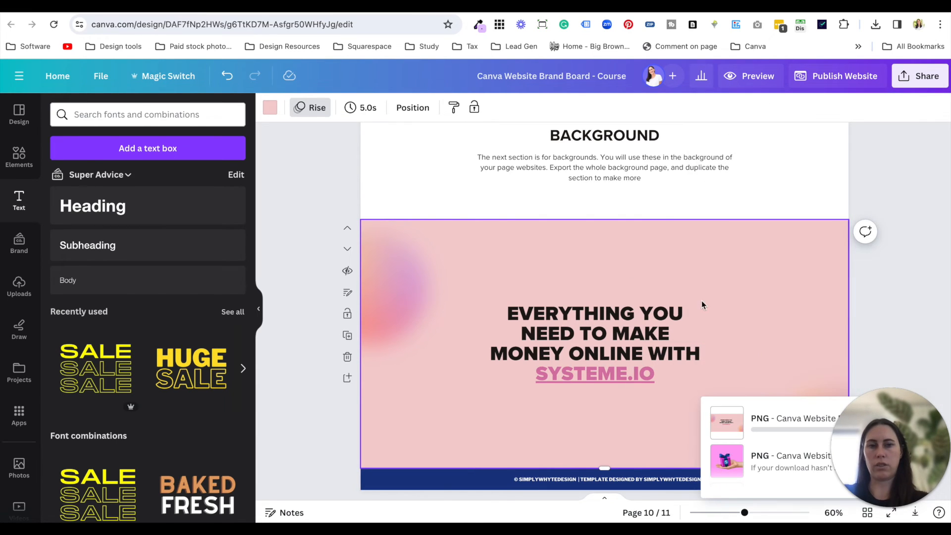
- Preview the exported "Canva Website Brand Board - Course (2).png" from the Downloads folder, then close the preview and return to Canva
left_click(323, 414)
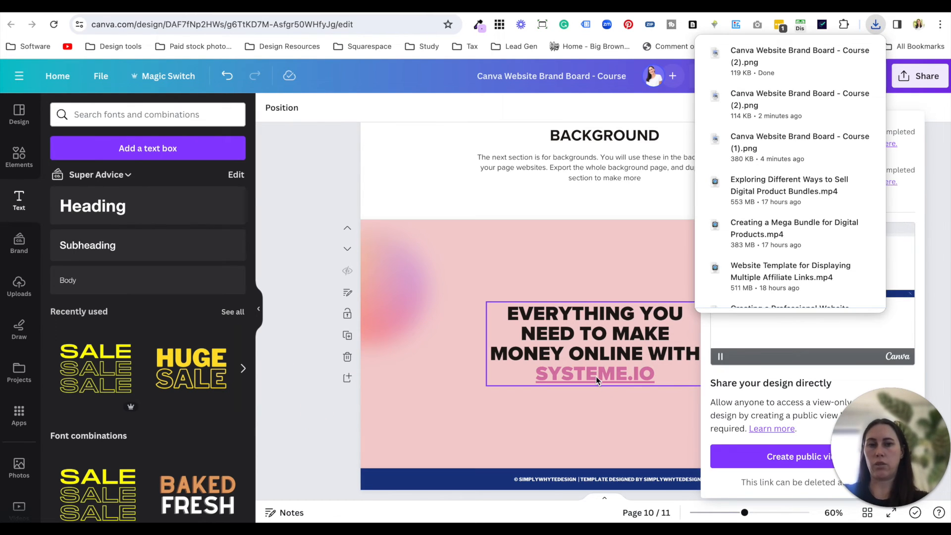
key("super+Tab")
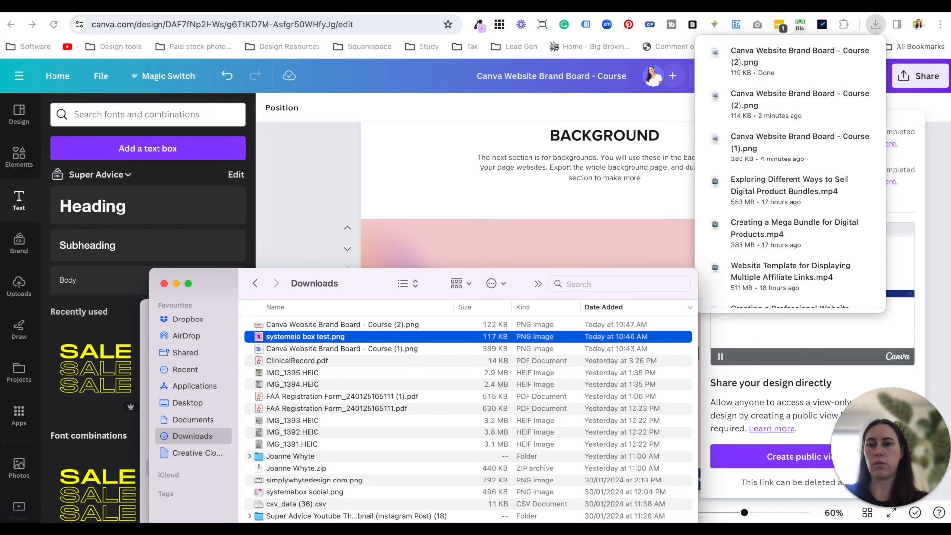
left_click(338, 324)
key("space")
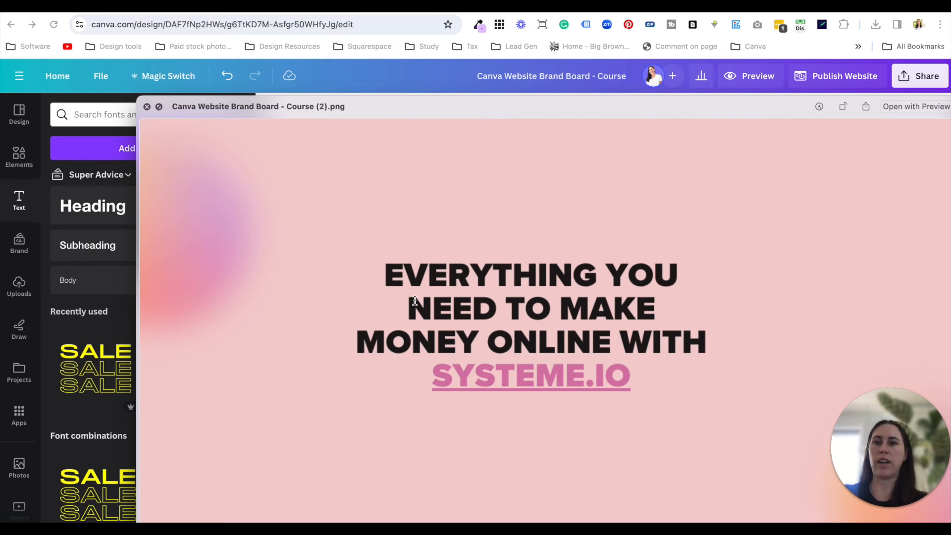
key("space")
left_click(325, 197)
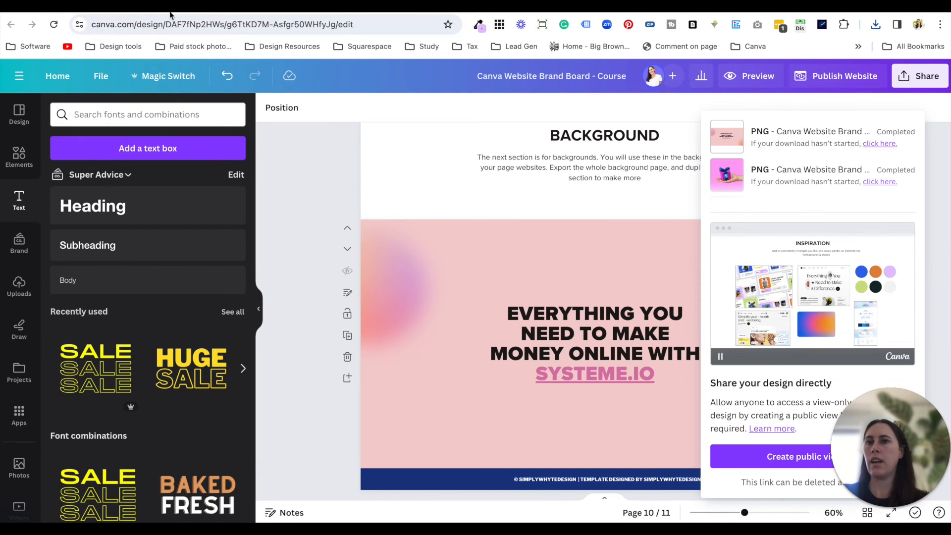
- Switch to the systeme.io page editor and check the background image settings of the "My Top Tech Products" section
left_click(170, 14)
left_click(320, 197)
scroll(321, 200, "up", 5)
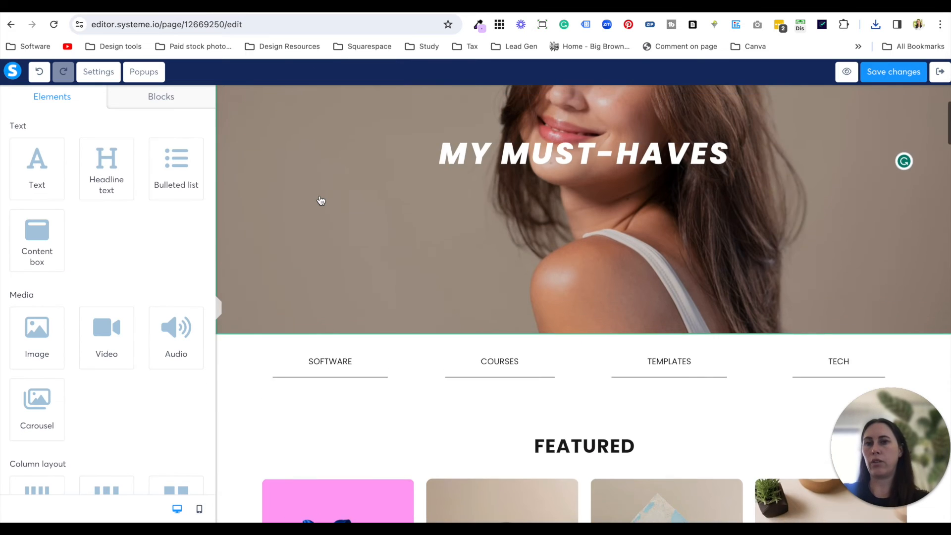
scroll(321, 200, "down", 10)
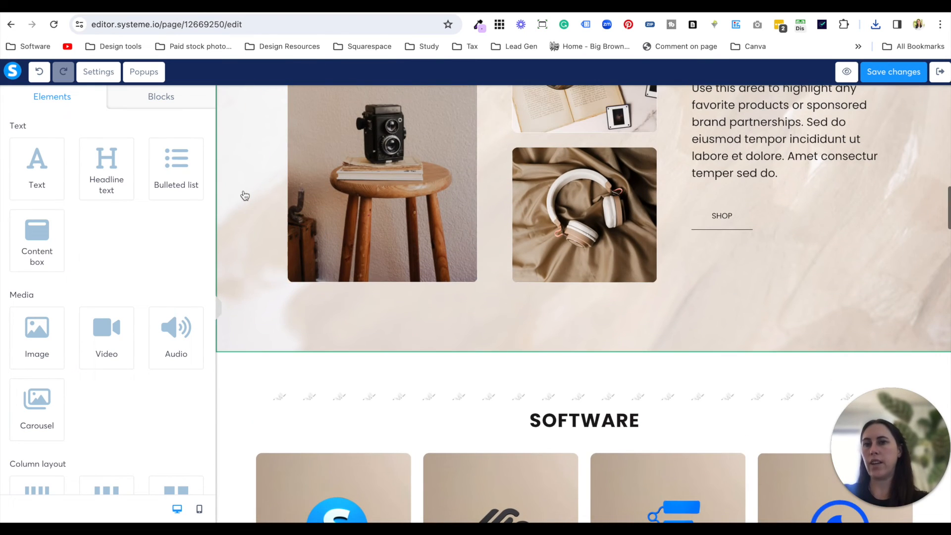
left_click(245, 195)
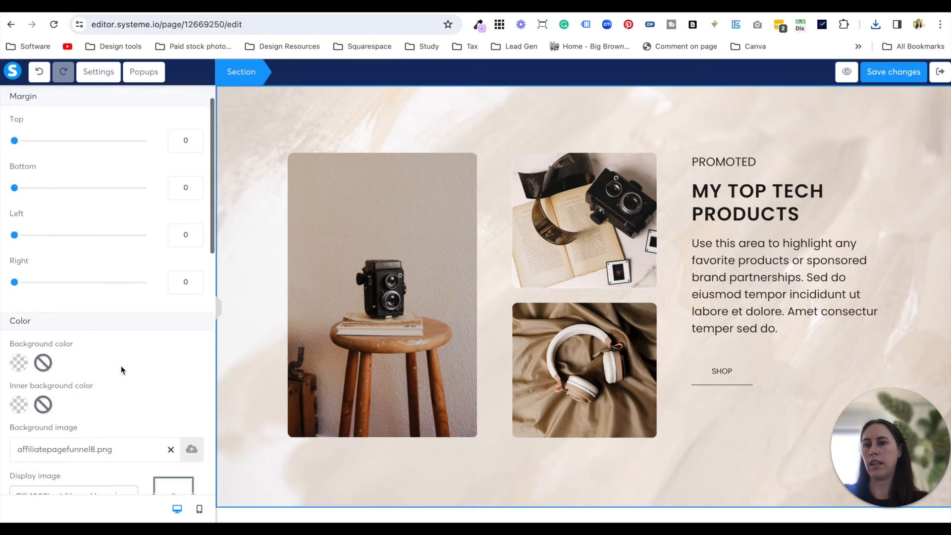
scroll(121, 366, "down", 2)
left_click(722, 418)
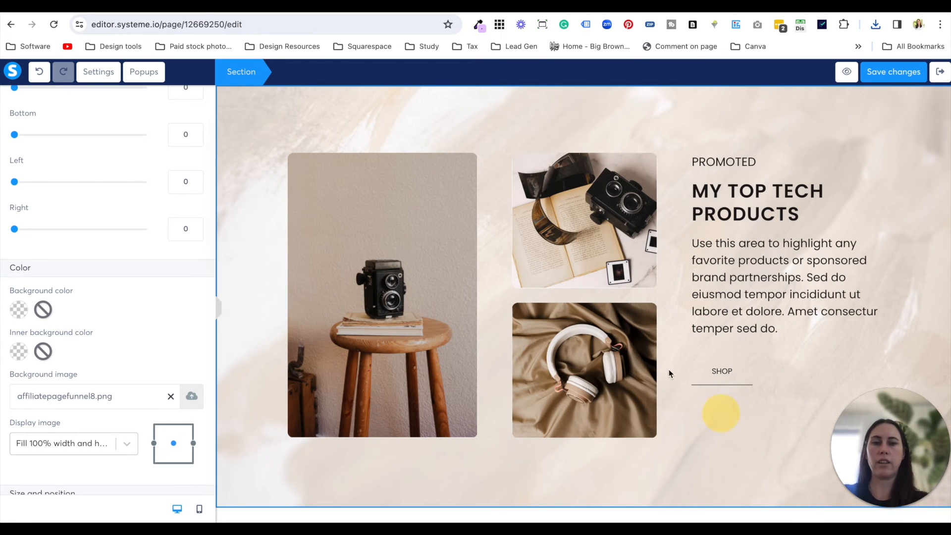
- Exit the page editor, look at the published affiliate funnel page and return to the funnel's step configuration
scroll(609, 316, "up", 10)
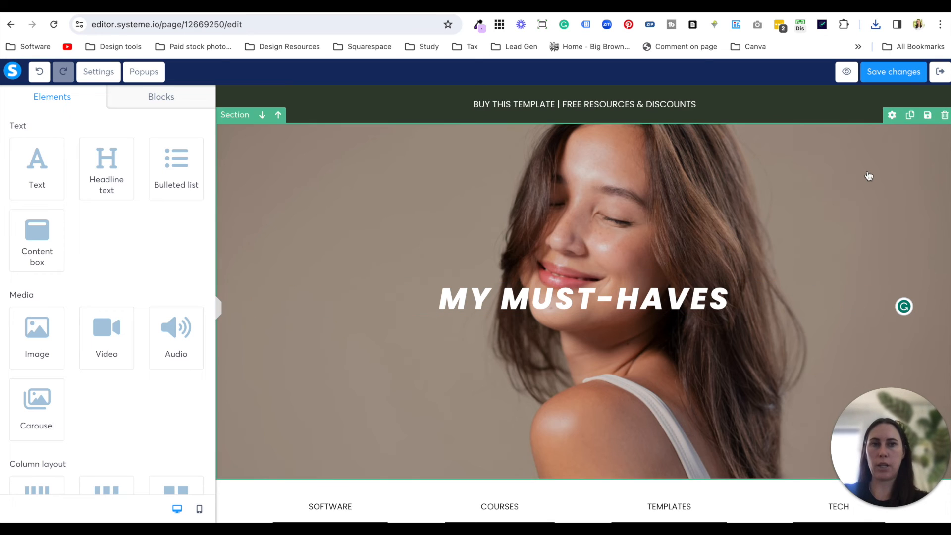
left_click(940, 72)
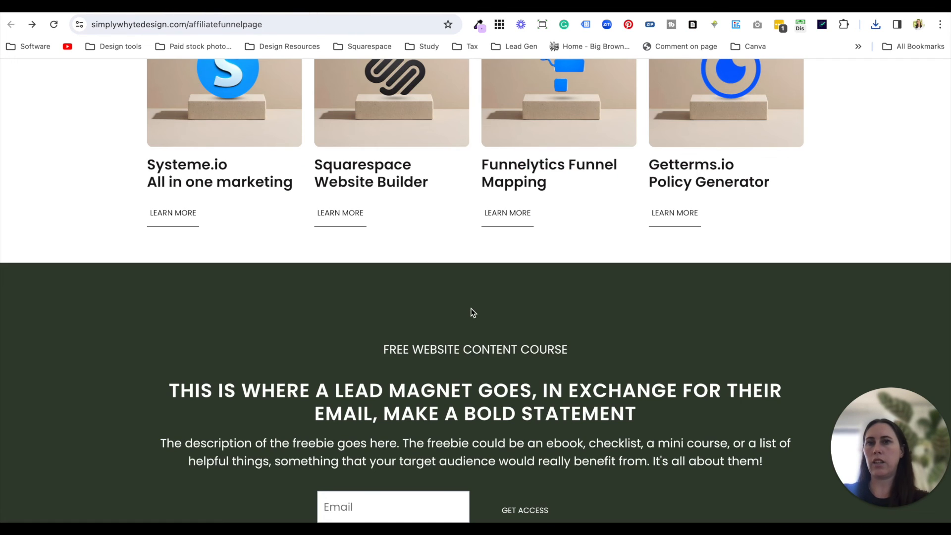
scroll(470, 313, "up", 15)
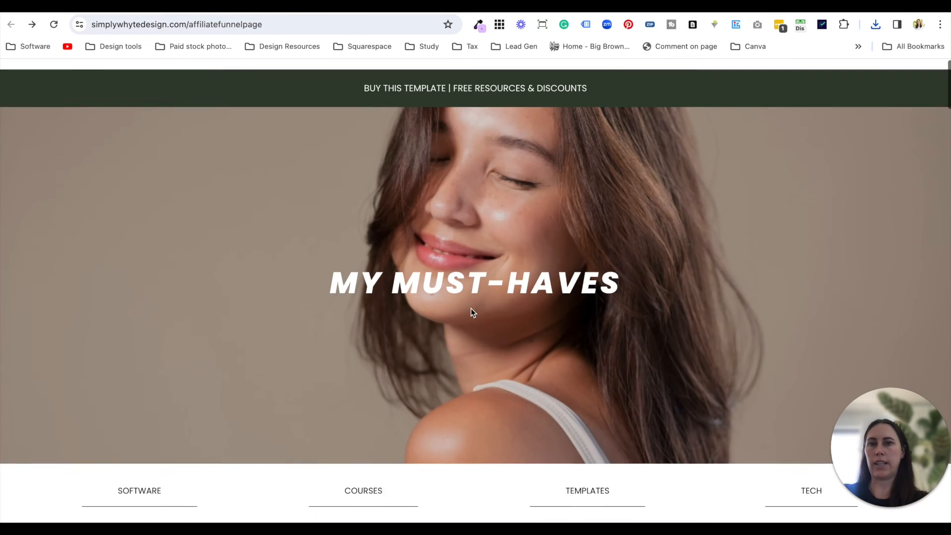
left_click(169, 6)
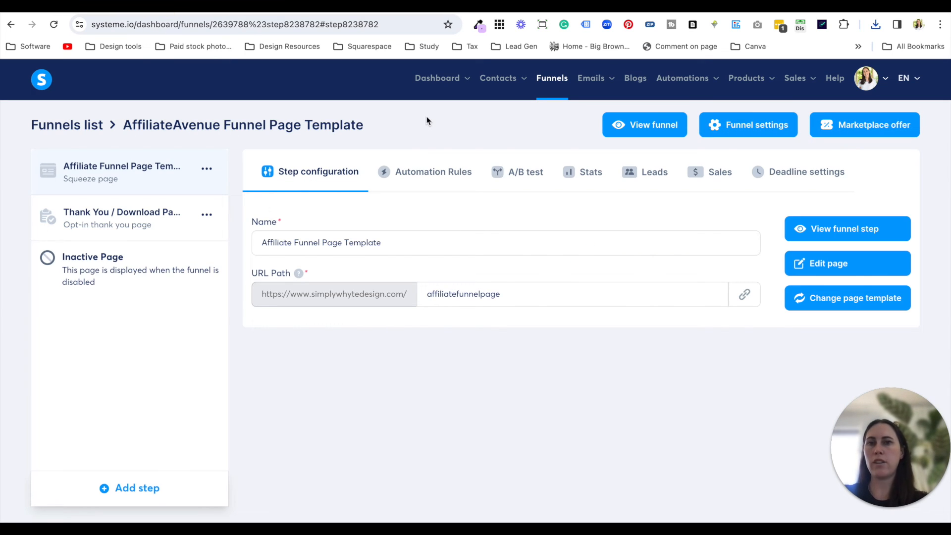
- Show 50 funnels per page in the funnels list, open AffiliateAvenue Funnel Page Template and edit its squeeze page
left_click(546, 93)
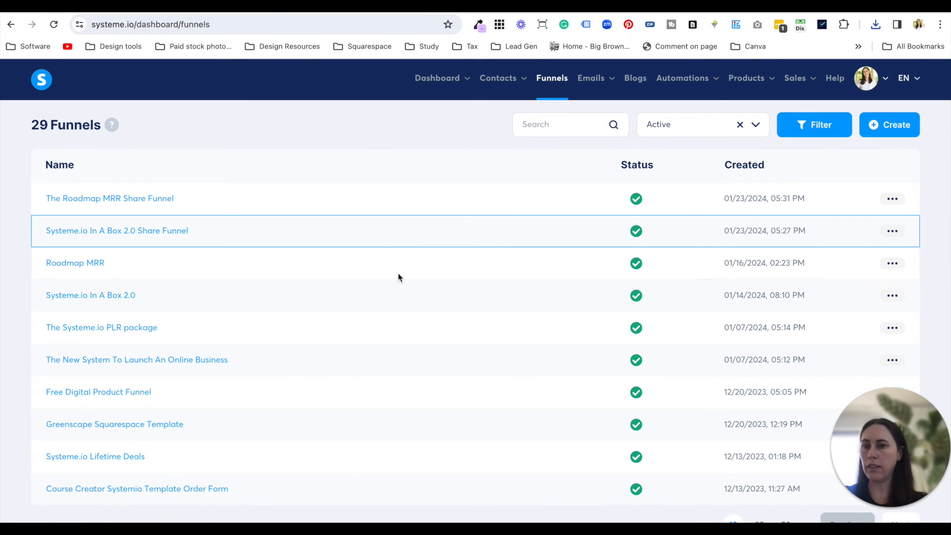
scroll(412, 297, "down", 1)
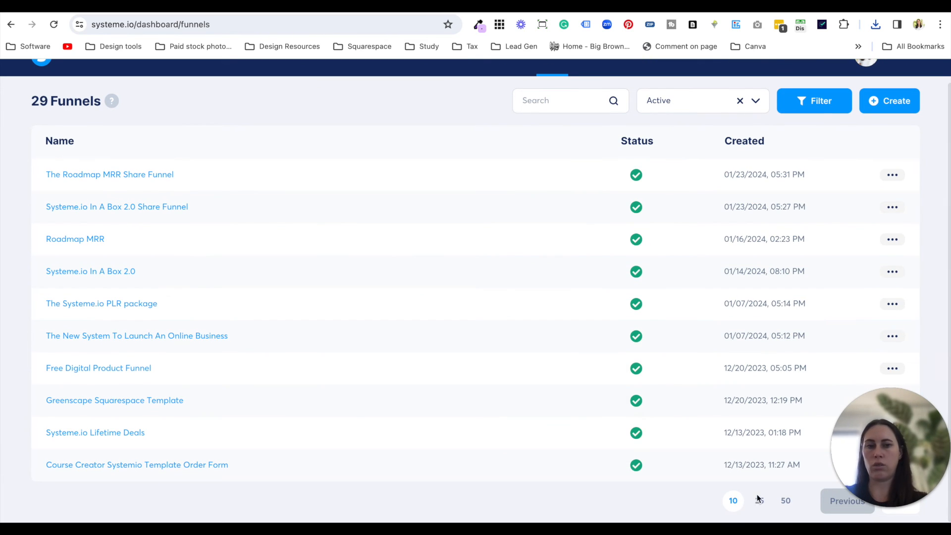
left_click(786, 500)
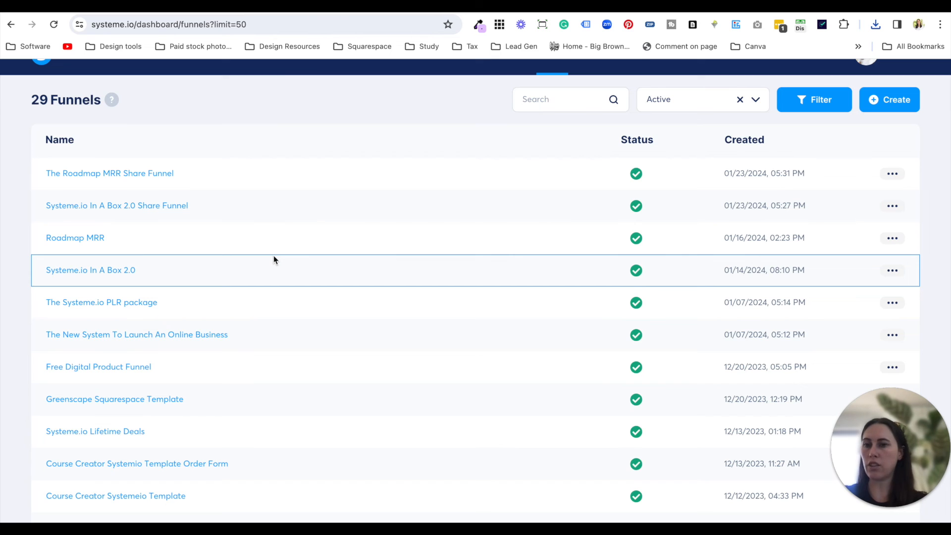
scroll(224, 302, "down", 6)
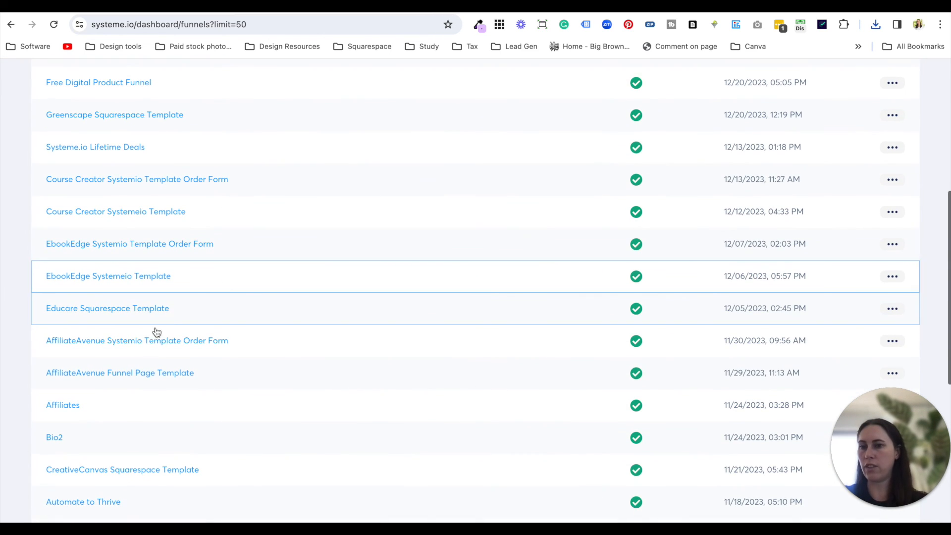
left_click(161, 373)
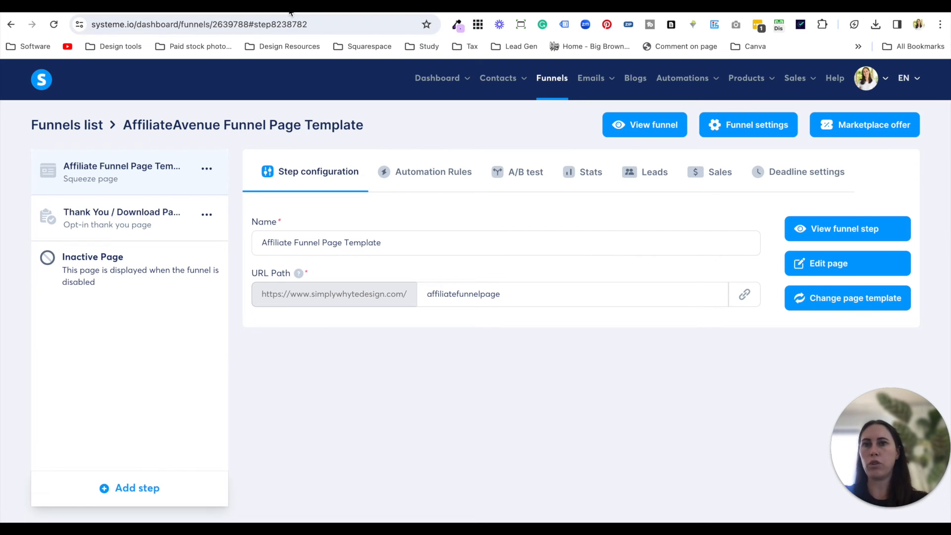
left_click(807, 272)
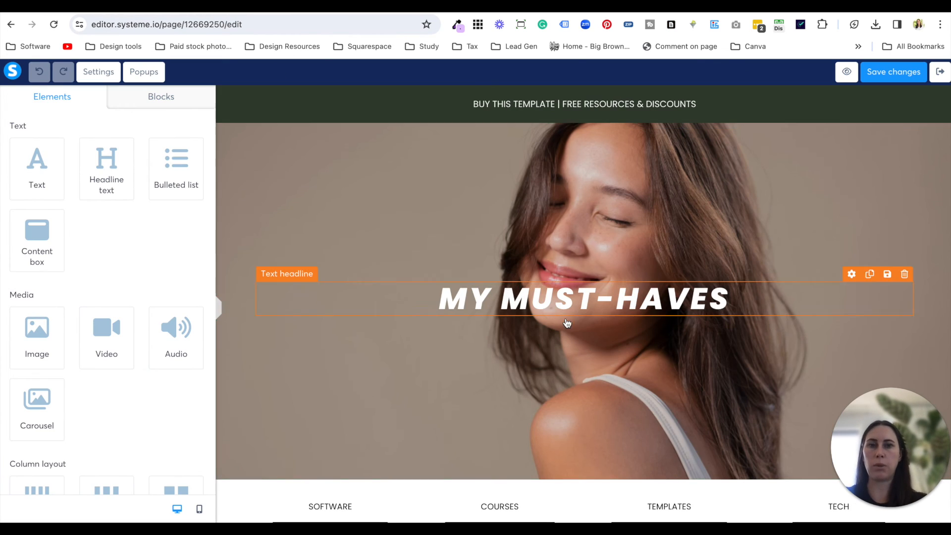
- Examine the funnel page's sections from the header to the lead magnet form, including the link settings of the SOFTWARE button
scroll(568, 323, "down", 8)
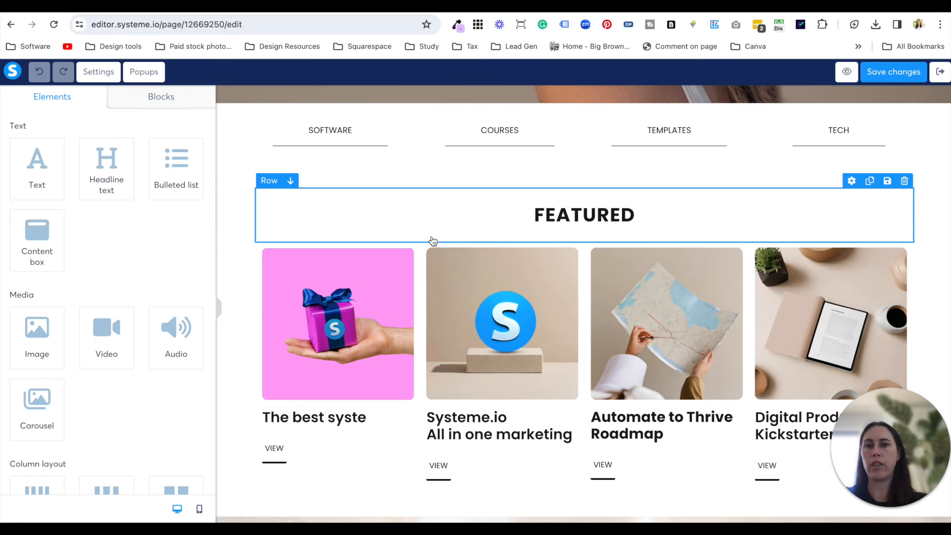
scroll(432, 242, "up", 8)
scroll(433, 242, "down", 2)
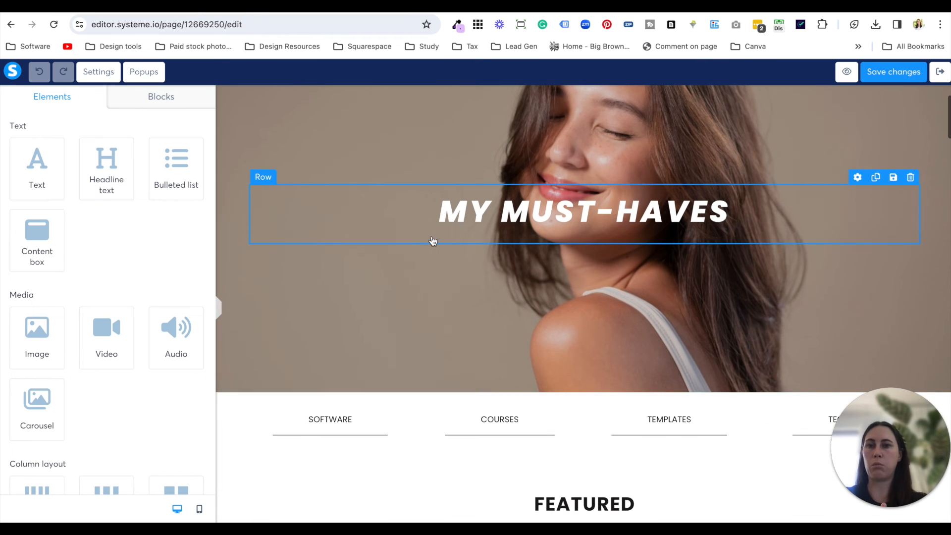
scroll(432, 242, "down", 1)
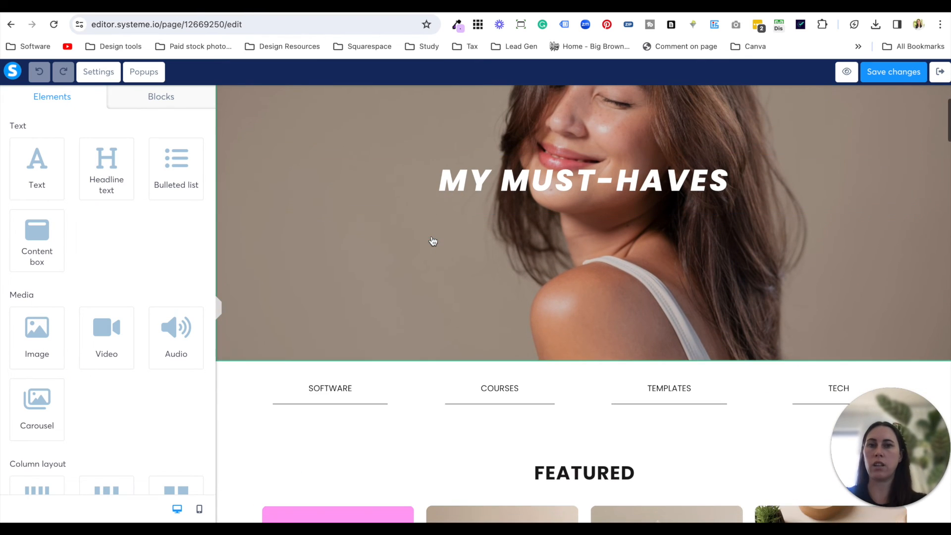
left_click(381, 394)
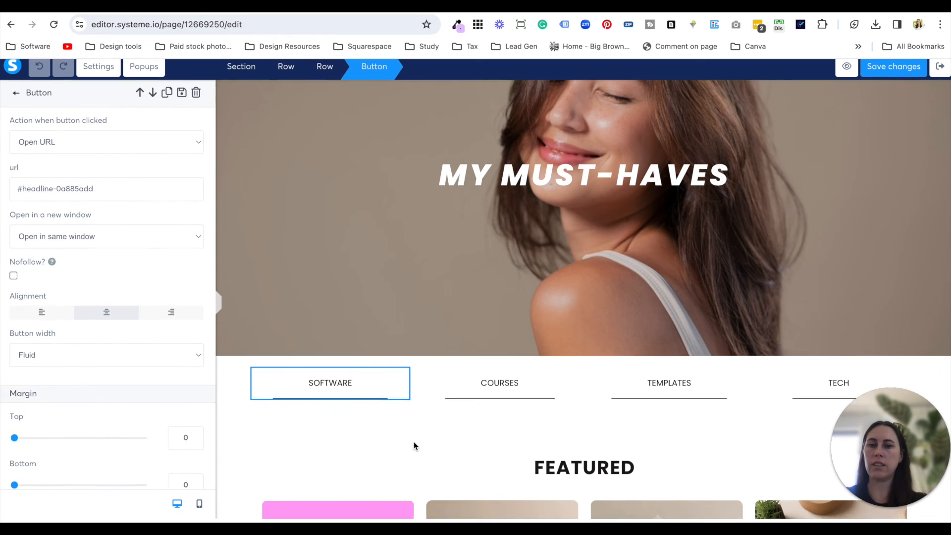
left_click(413, 435)
scroll(413, 436, "down", 12)
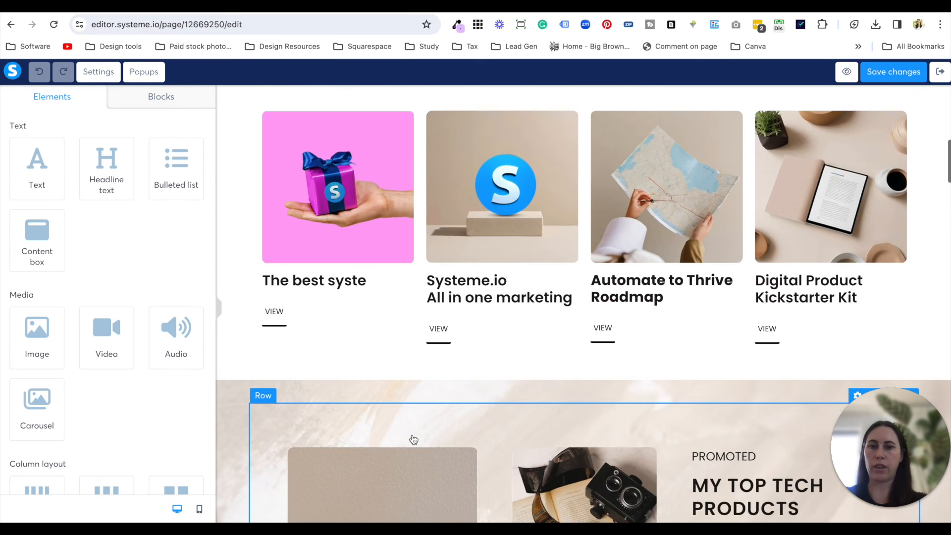
scroll(413, 439, "down", 8)
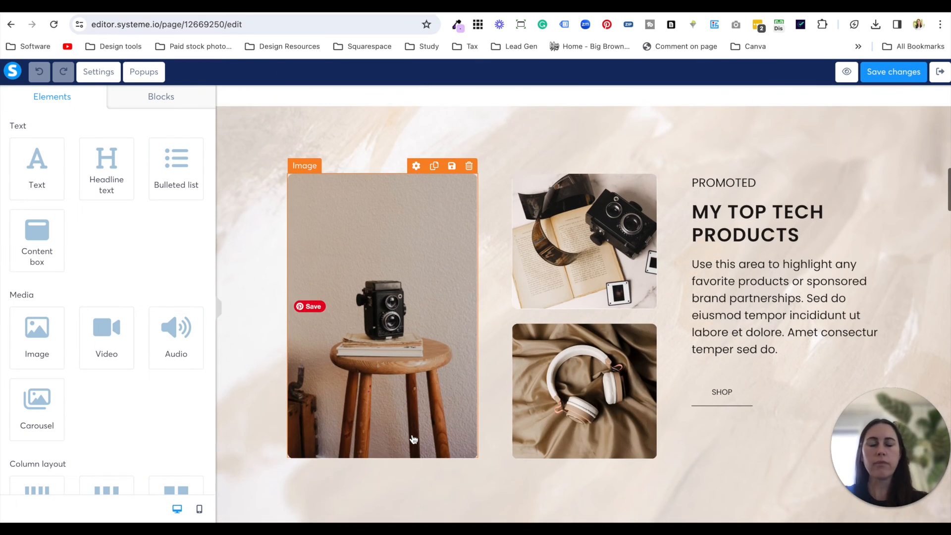
scroll(414, 440, "down", 9)
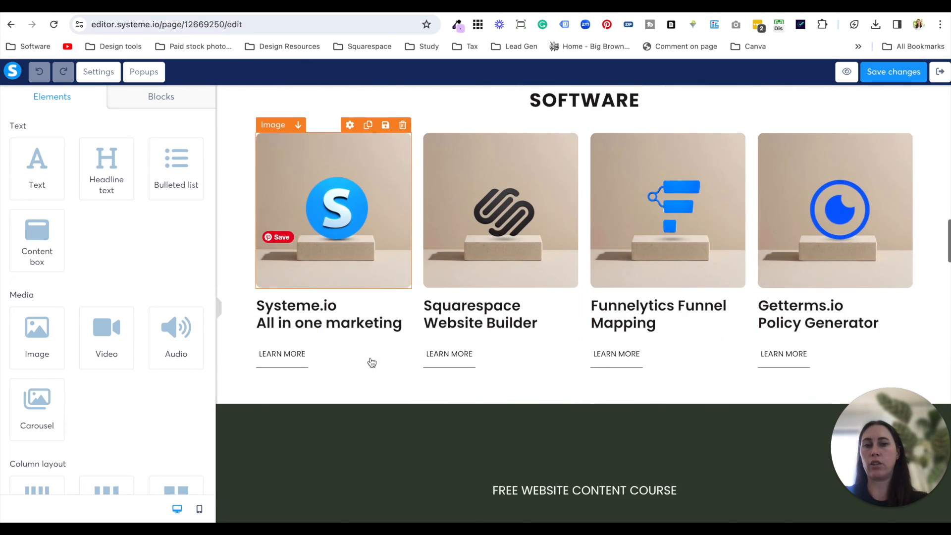
scroll(372, 362, "down", 4)
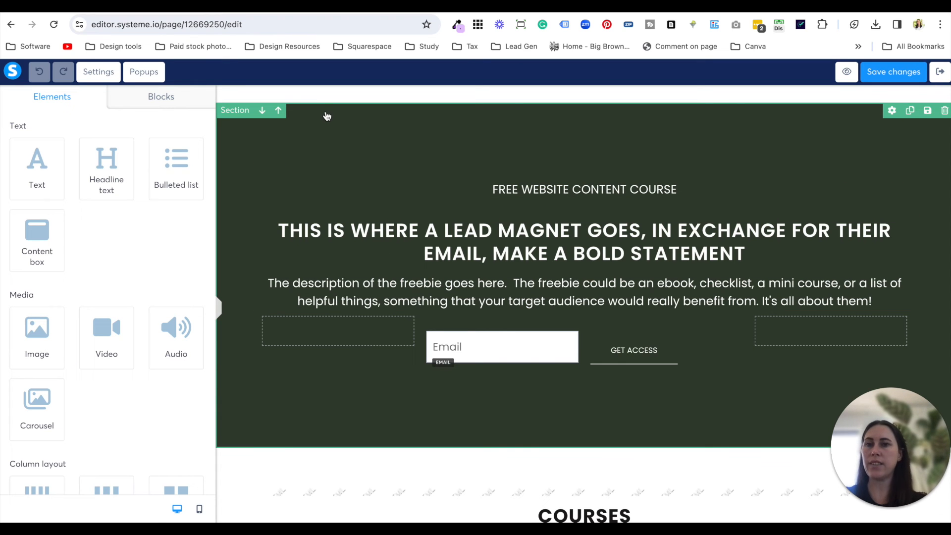
scroll(436, 202, "up", 15)
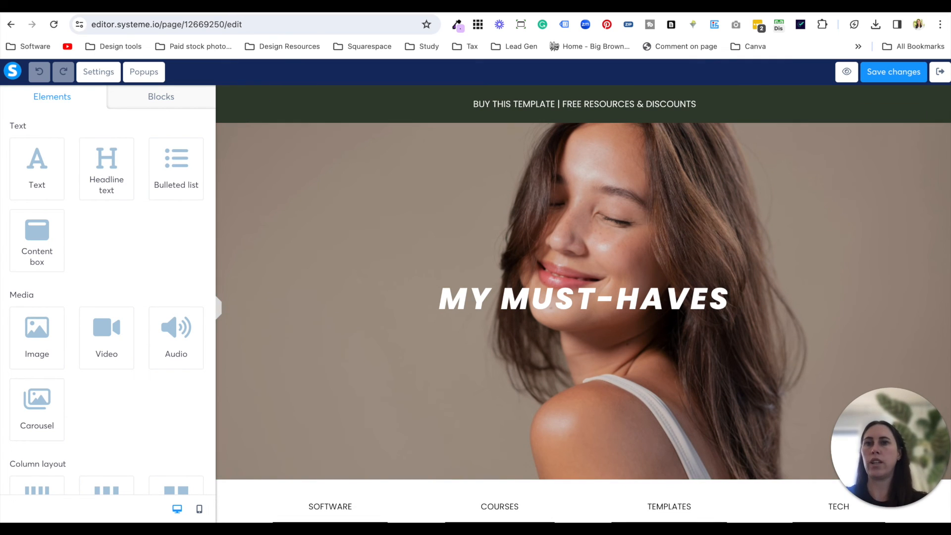
- Switch back to the Canva brand board and look at the device mockups and Icons section
left_click(246, 7)
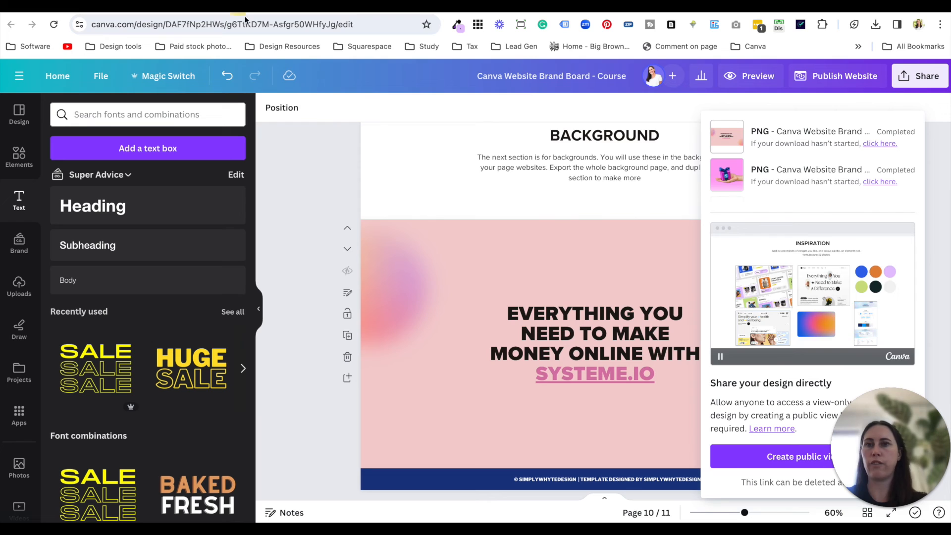
left_click(308, 195)
scroll(440, 331, "up", 10)
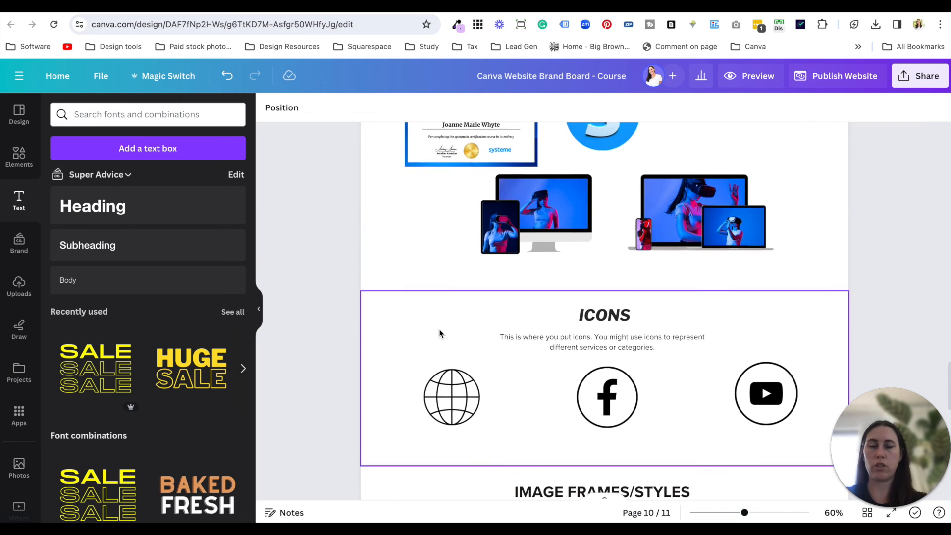
- Look at the brand board's Inspiration section and the published affiliate page's Featured section, and return to the page editor
scroll(439, 333, "up", 10)
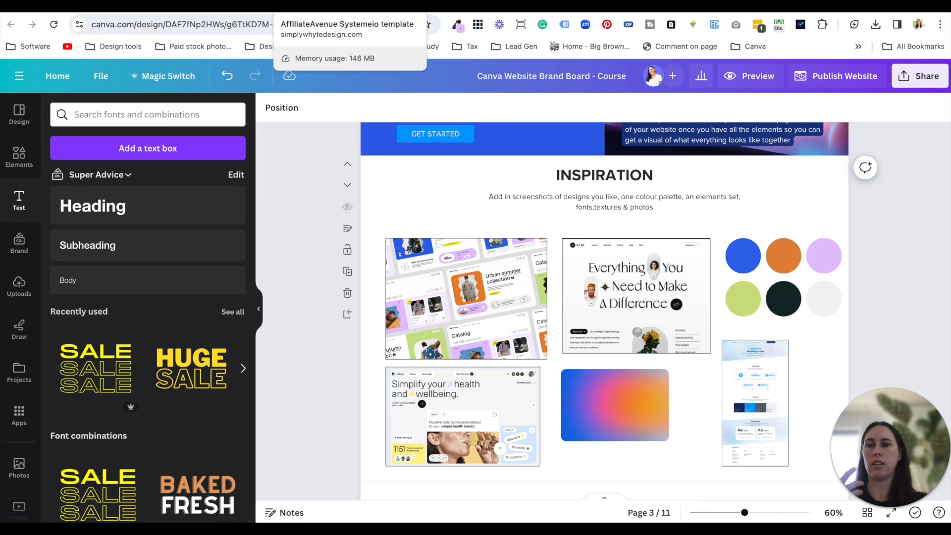
left_click(317, 6)
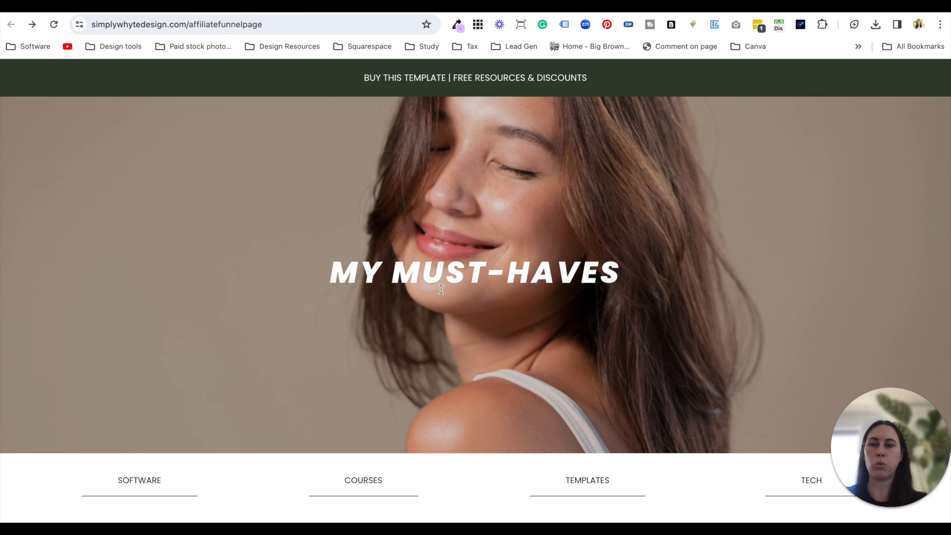
scroll(461, 335, "down", 2)
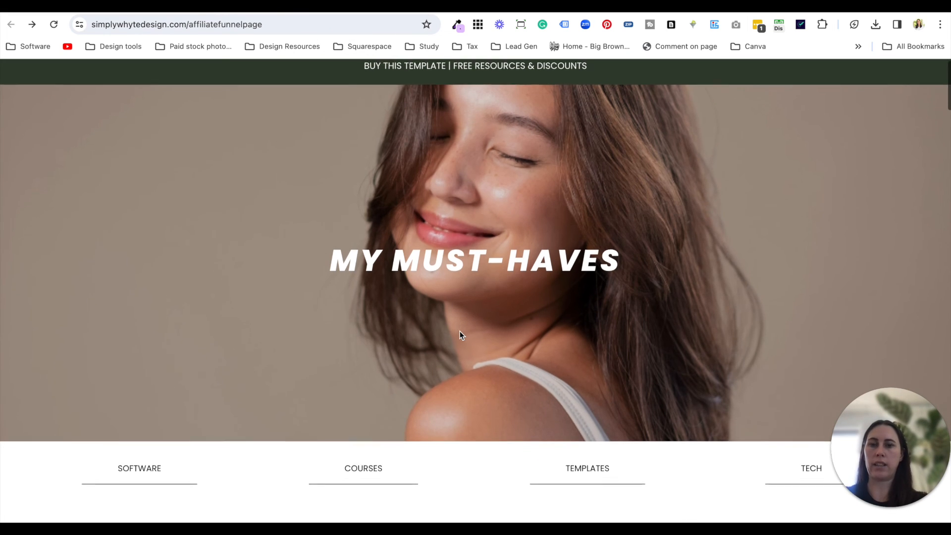
scroll(460, 336, "down", 5)
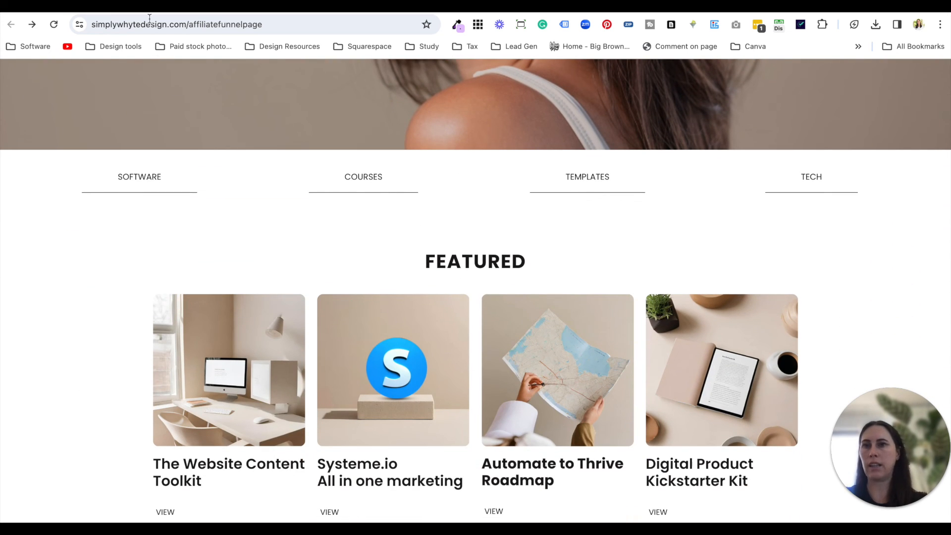
left_click(147, 5)
scroll(436, 339, "down", 8)
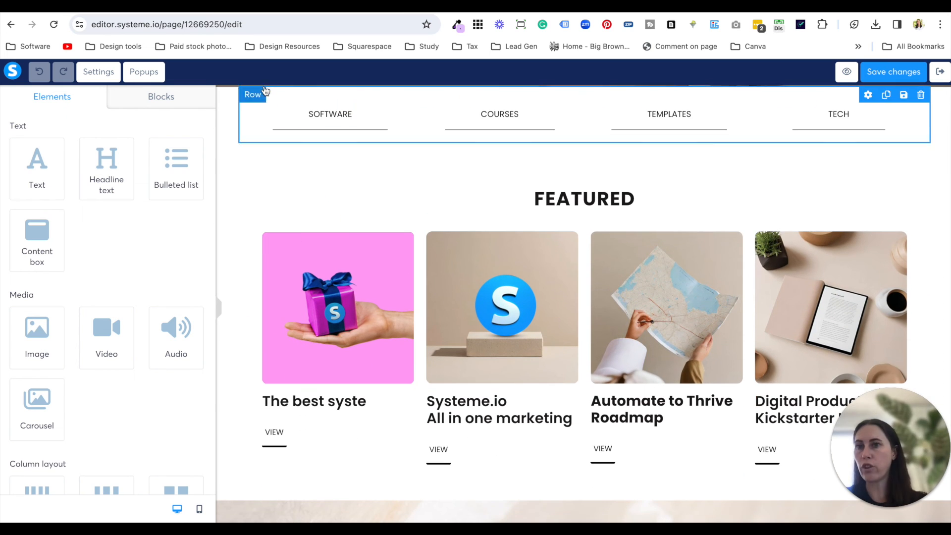
- Open the Systeme.io In A Box 2.0 funnel from the funnels list in the systeme.io dashboard
left_click(549, 6)
left_click(609, 93)
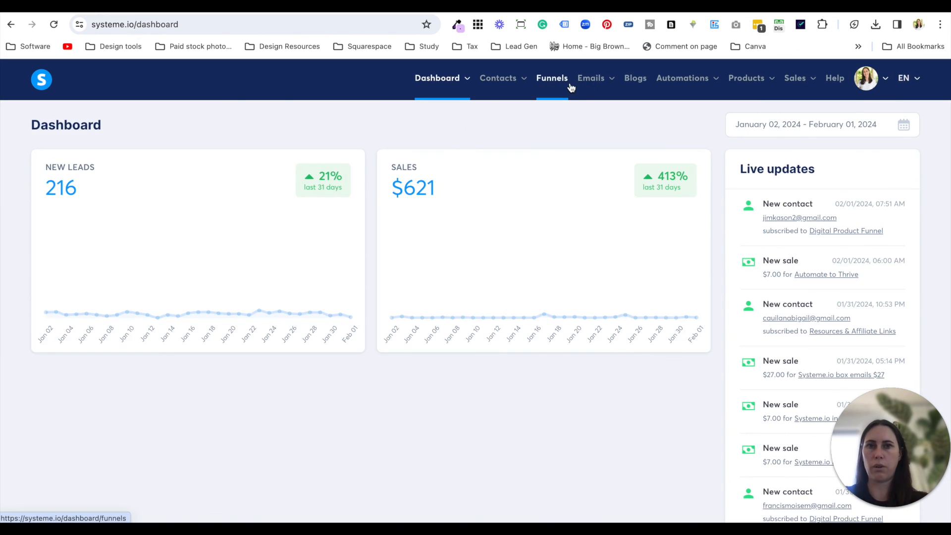
left_click(556, 80)
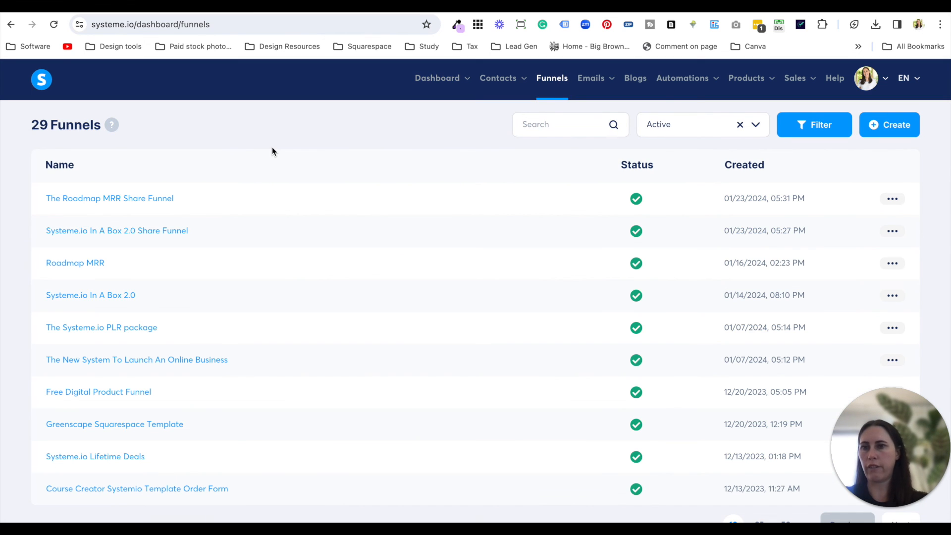
left_click(119, 296)
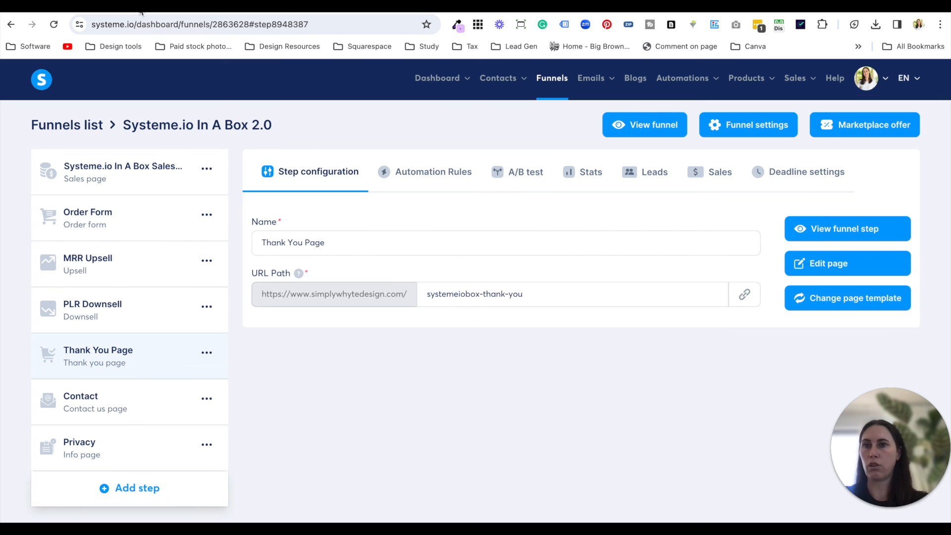
- Check the Featured row in the page editor, and copy the URL of the Systeme.io In A Box sales page
left_click(149, 7)
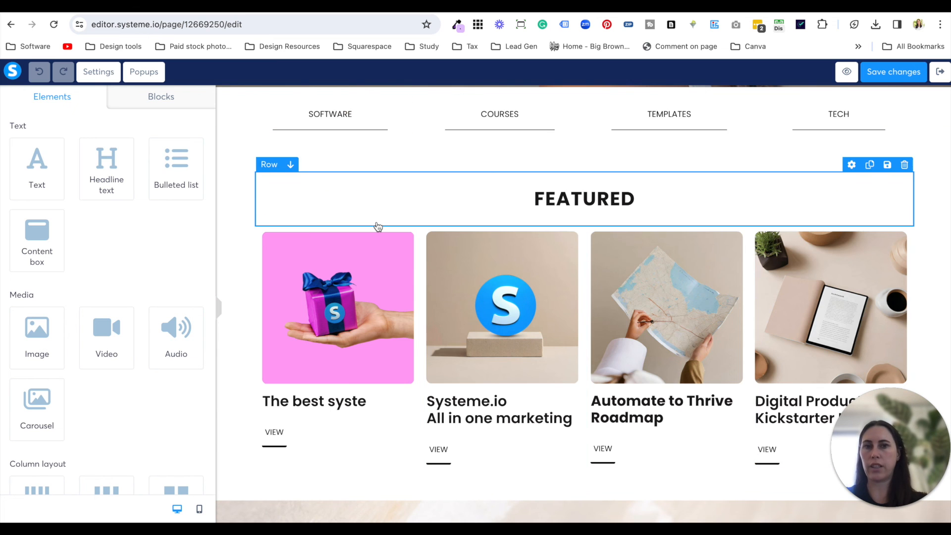
scroll(528, 290, "up", 8)
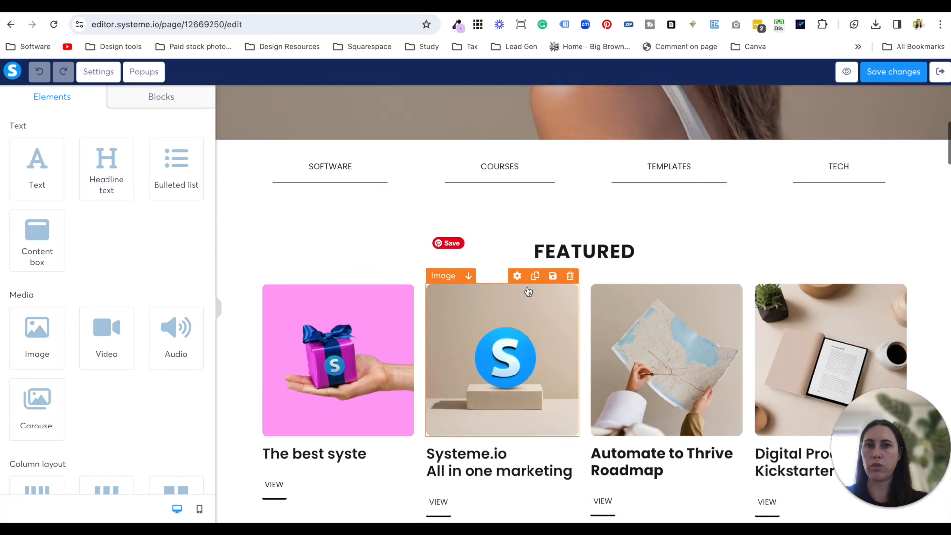
scroll(527, 291, "down", 8)
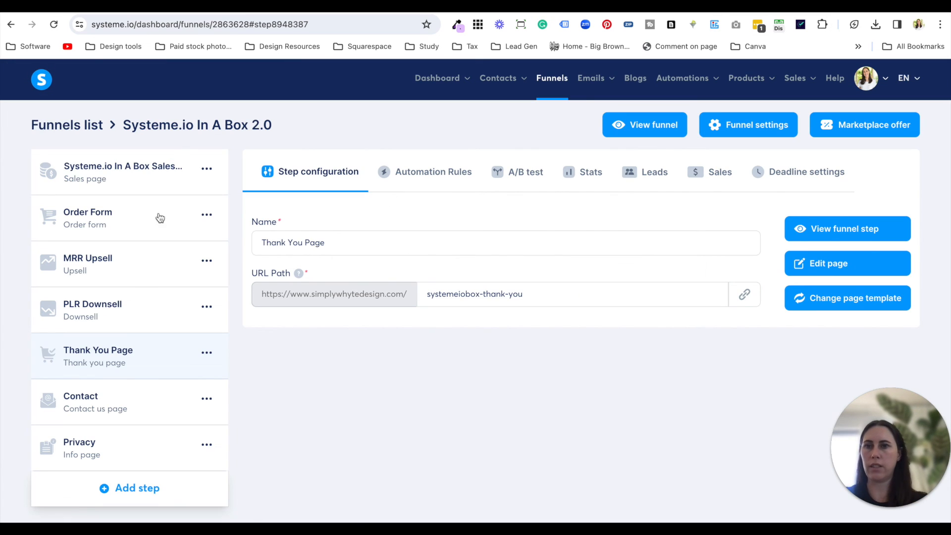
left_click(144, 169)
left_click(745, 295)
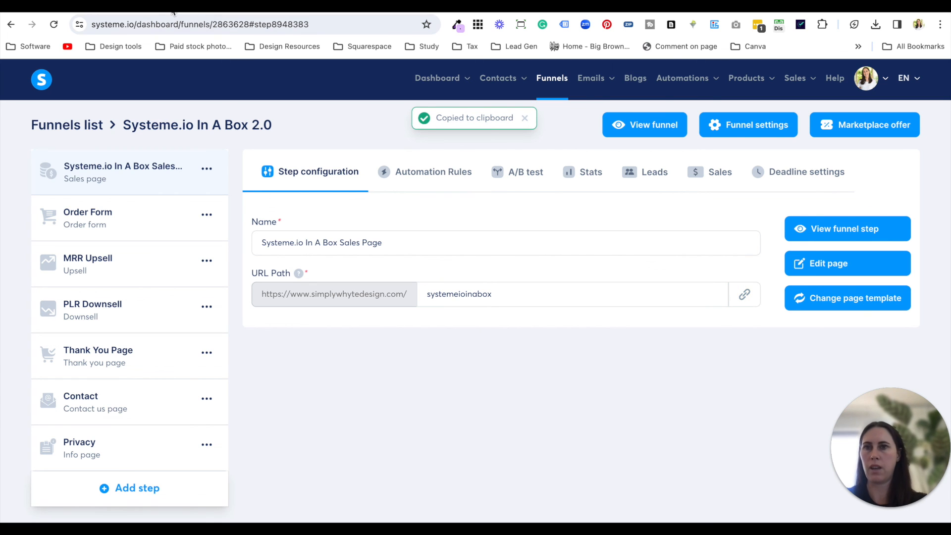
left_click(173, 11)
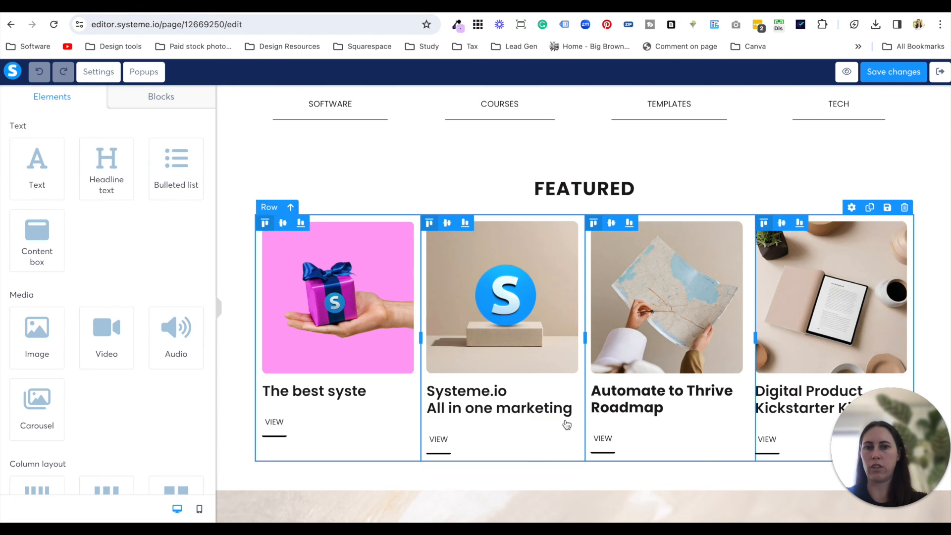
left_click(329, 393)
left_click(312, 429)
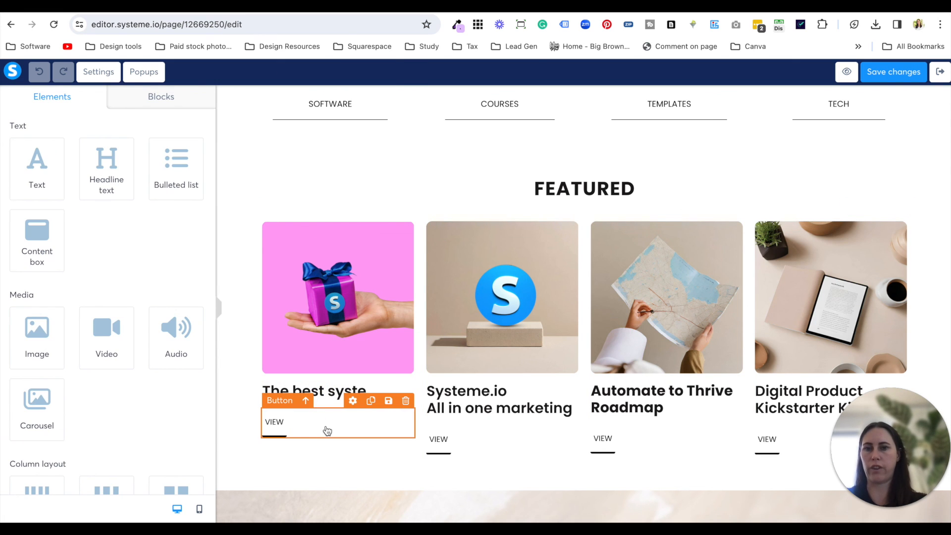
left_click(326, 430)
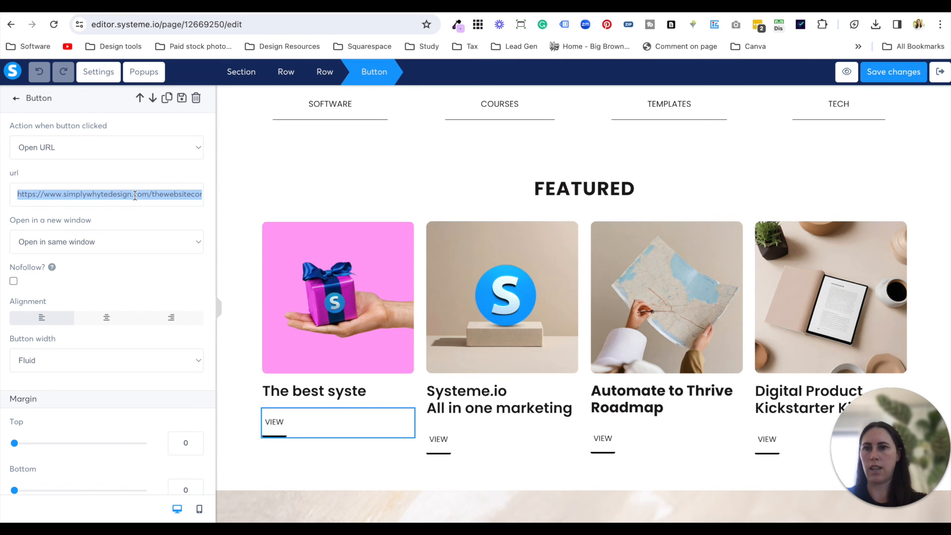
key("ctrl+v")
left_click(255, 163)
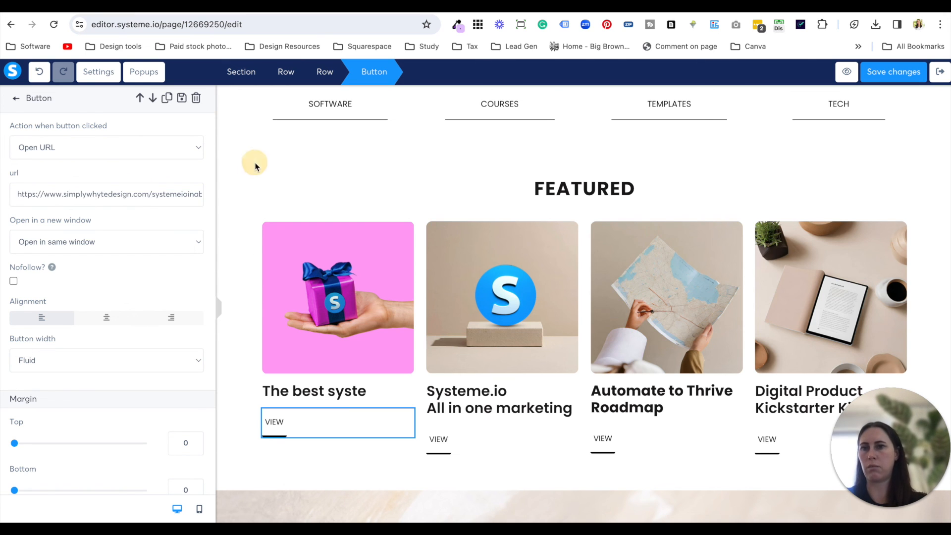
- Preview the funnel page, test the VIEW link beneath the pink gift image and return to the preview
left_click(846, 73)
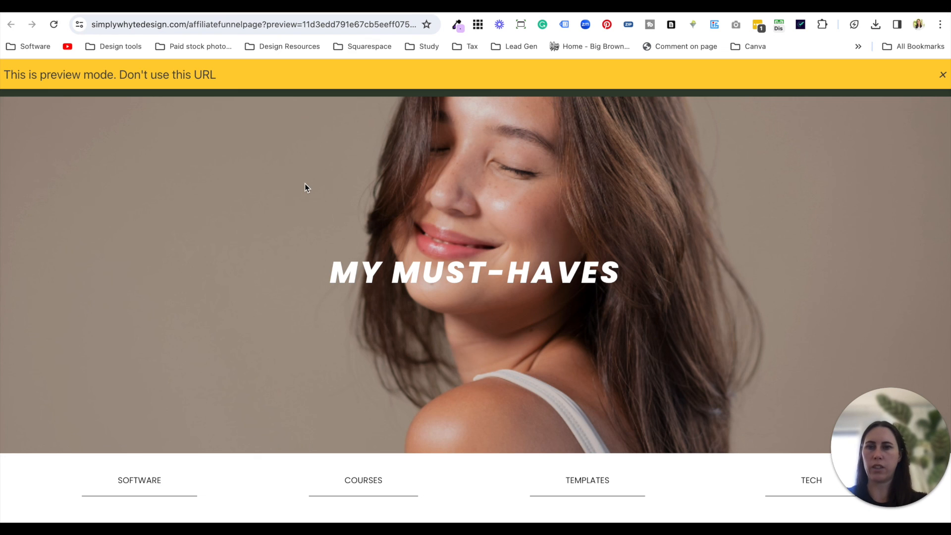
scroll(305, 188, "down", 8)
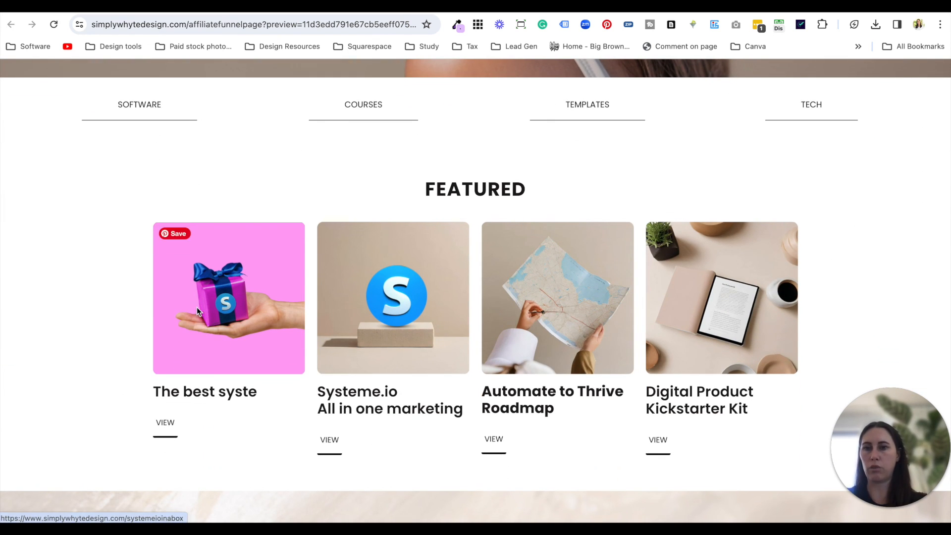
left_click(166, 424)
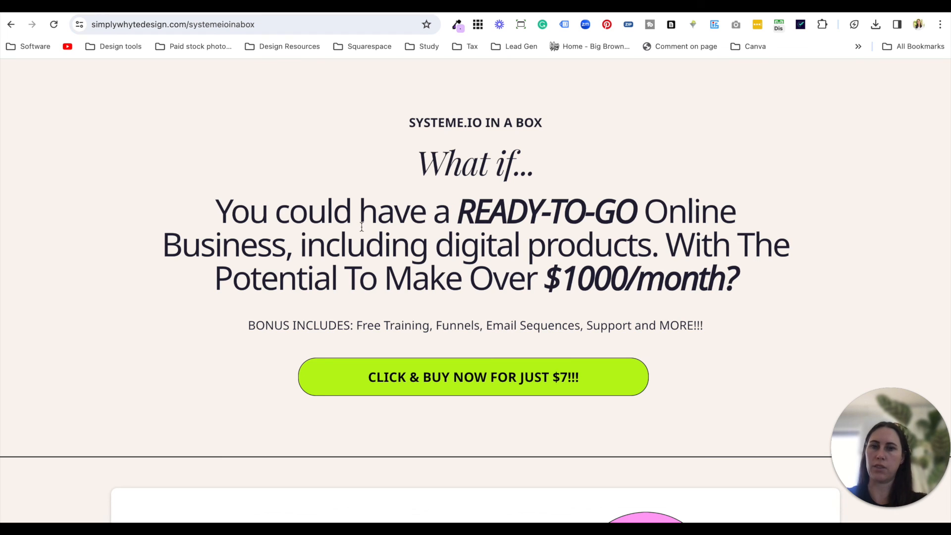
left_click(11, 24)
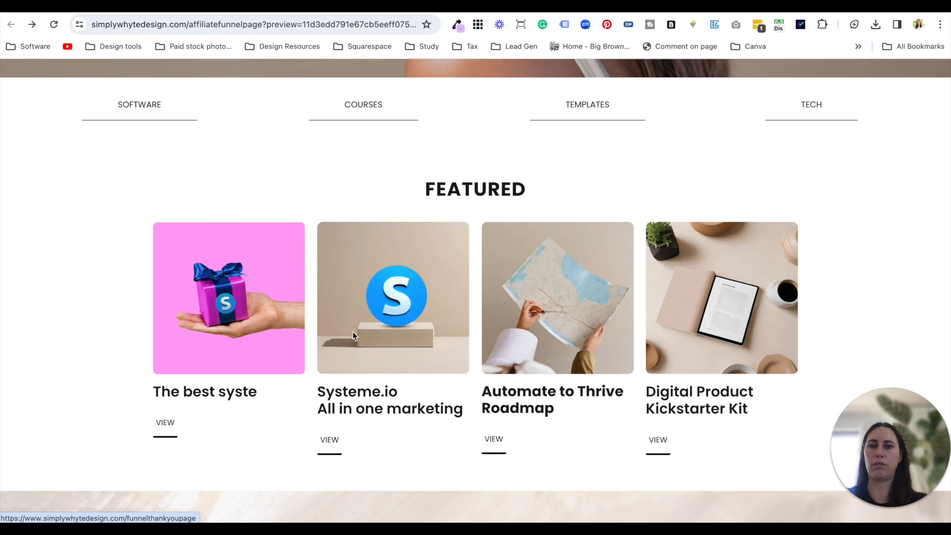
- Test the VIEW link of the Systeme.io All in one marketing item, look over its page, and dismiss the preview-mode banner back on the preview
left_click(338, 452)
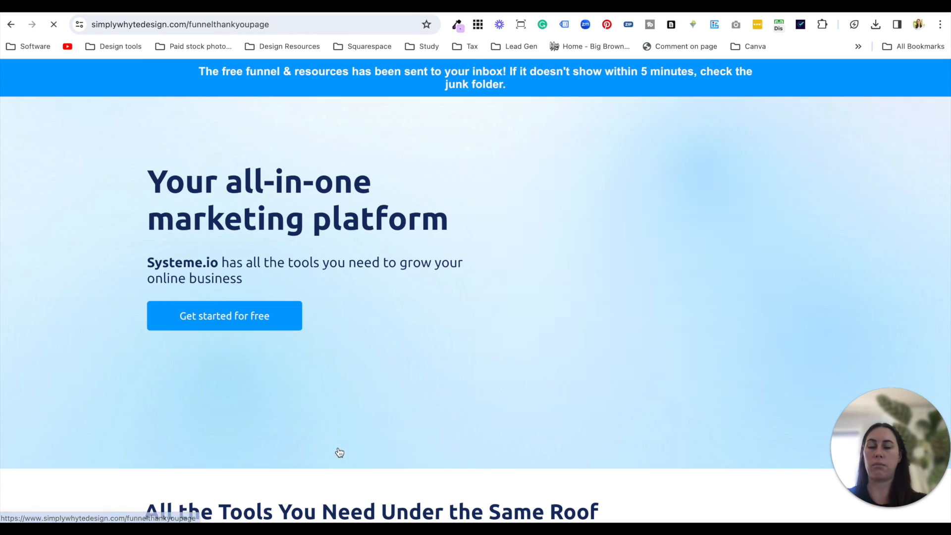
scroll(475, 270, "down", 20)
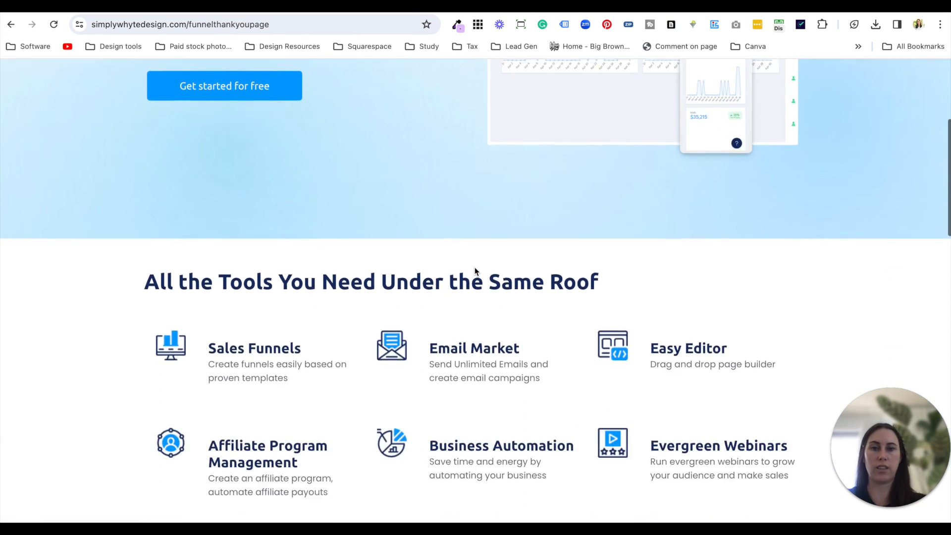
scroll(475, 270, "up", 20)
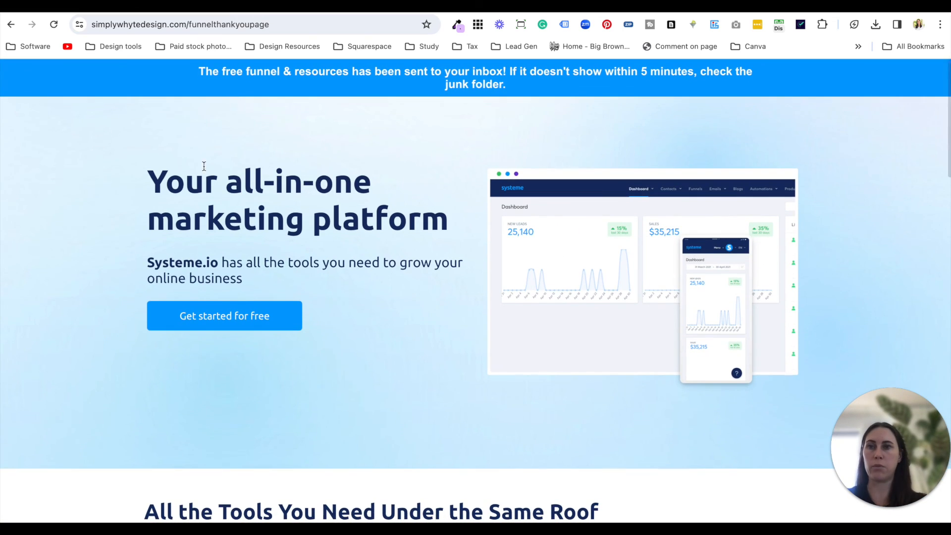
left_click(11, 27)
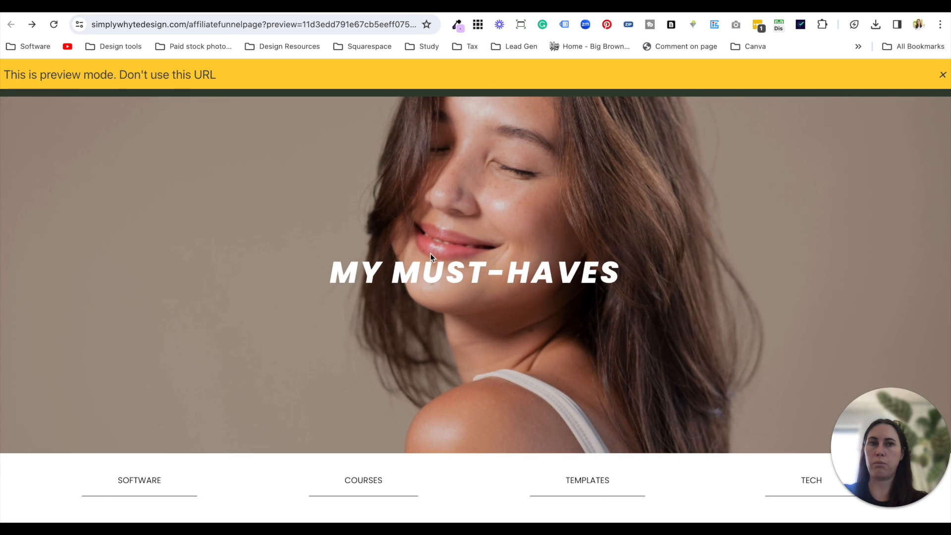
left_click(943, 75)
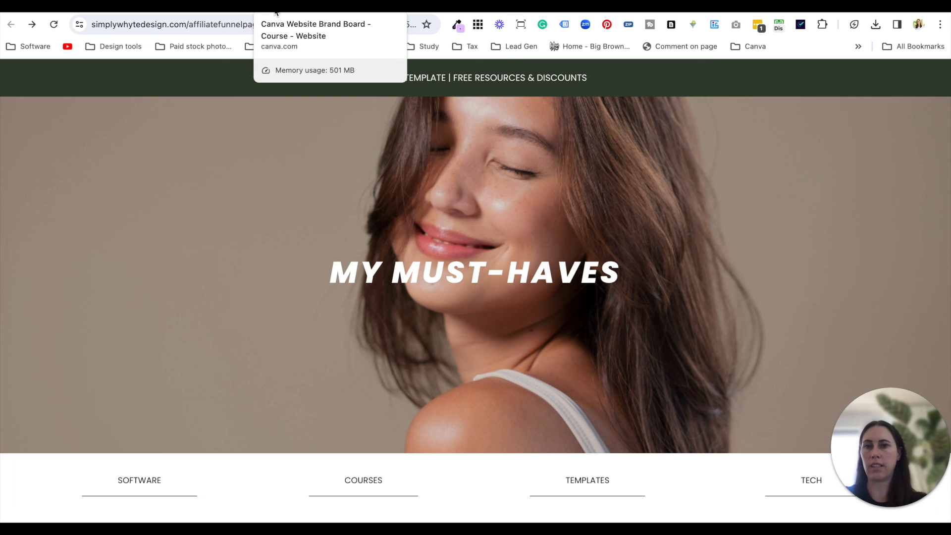
- Compare the previewed funnel page's header and Featured section with the Inspiration section of the Canva brand board
scroll(388, 350, "down", 2)
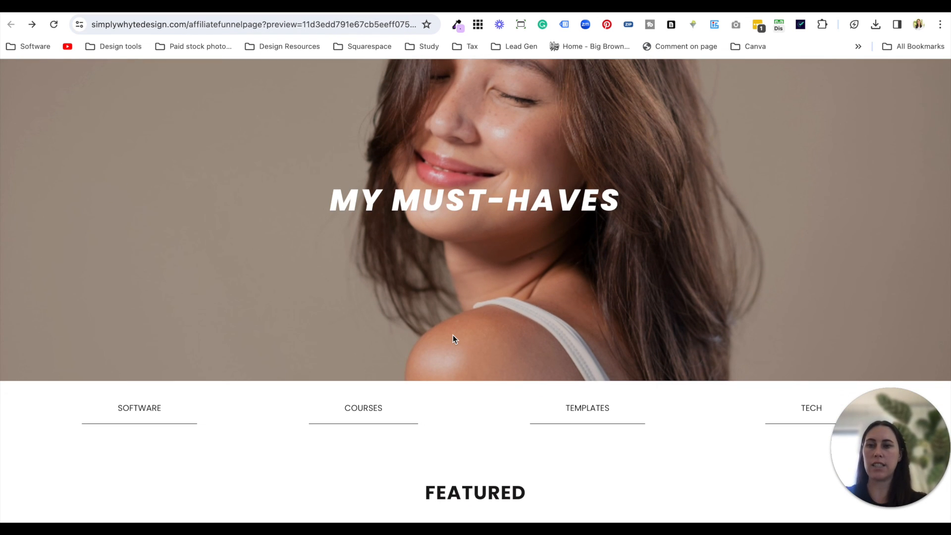
left_click(271, 7)
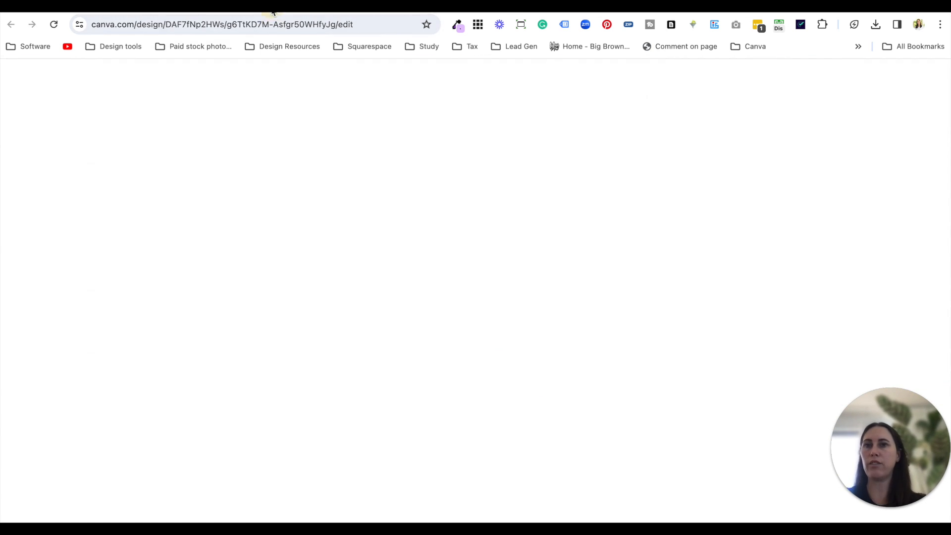
scroll(518, 357, "down", 3)
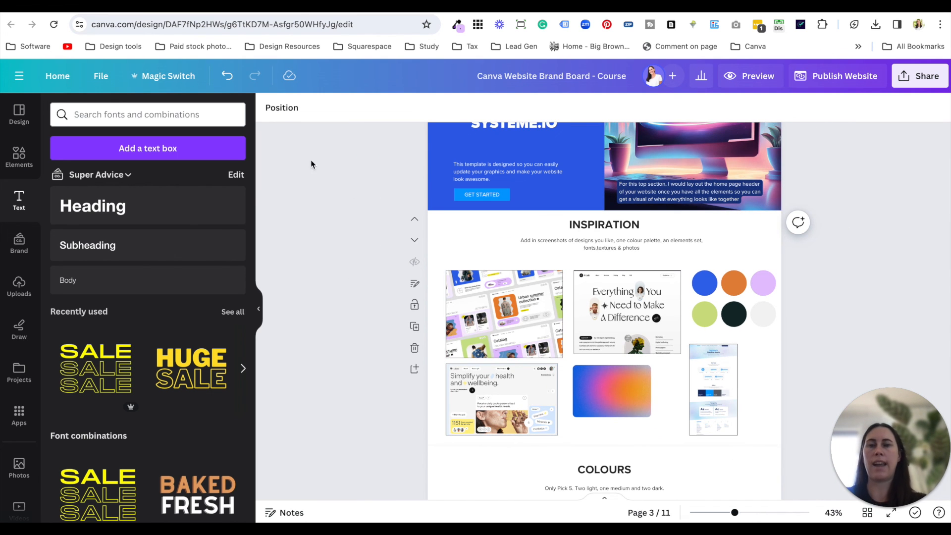
left_click(218, 6)
scroll(479, 290, "down", 6)
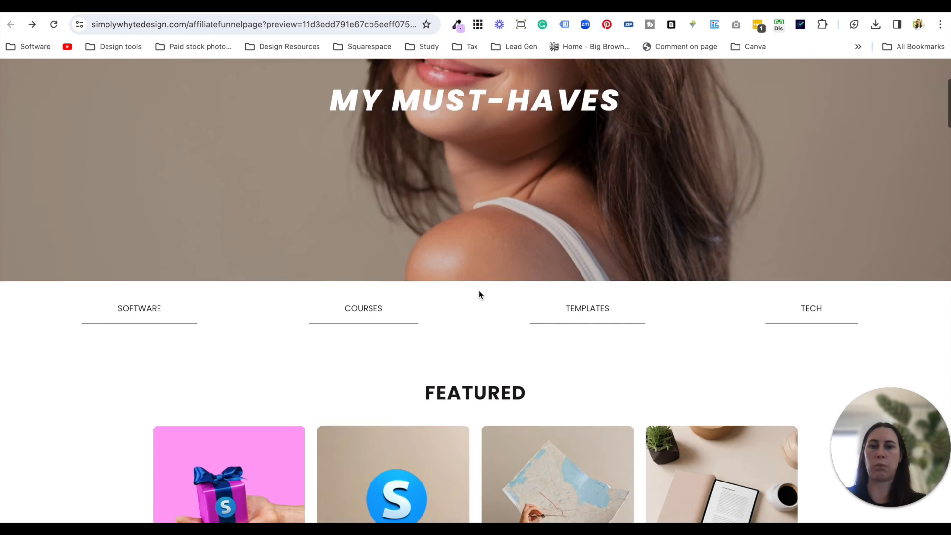